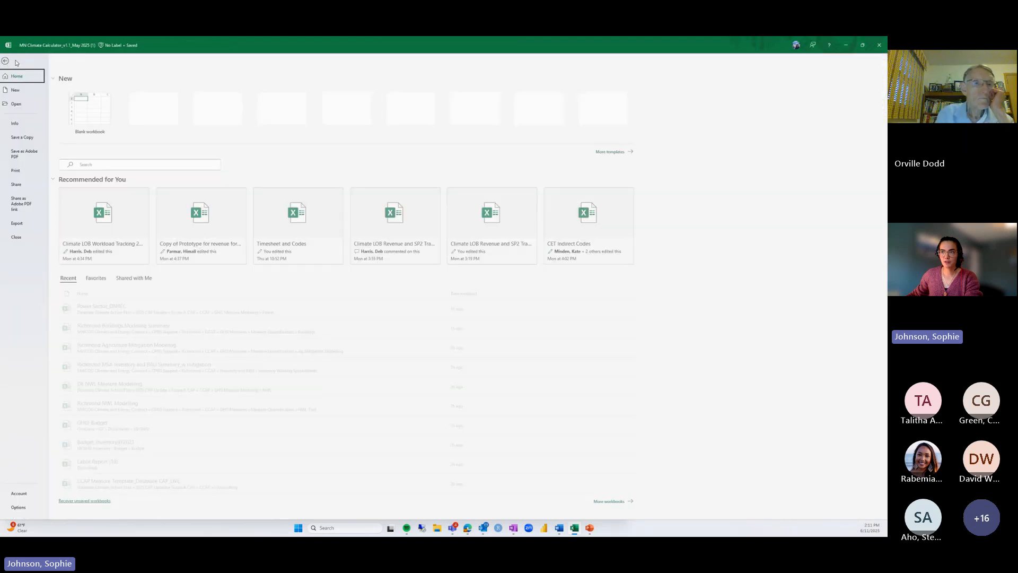
left_click(15, 61)
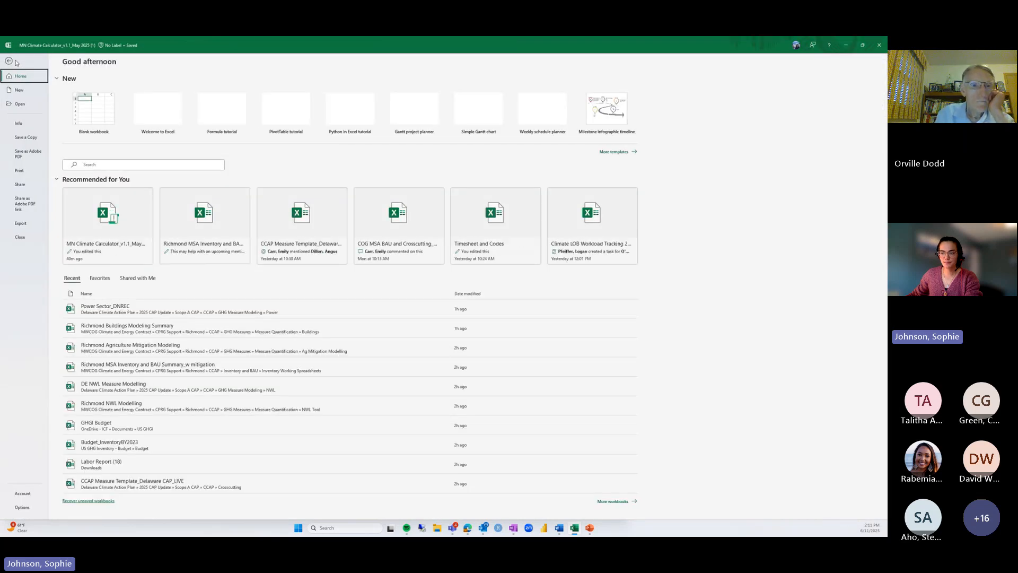
left_click(23, 507)
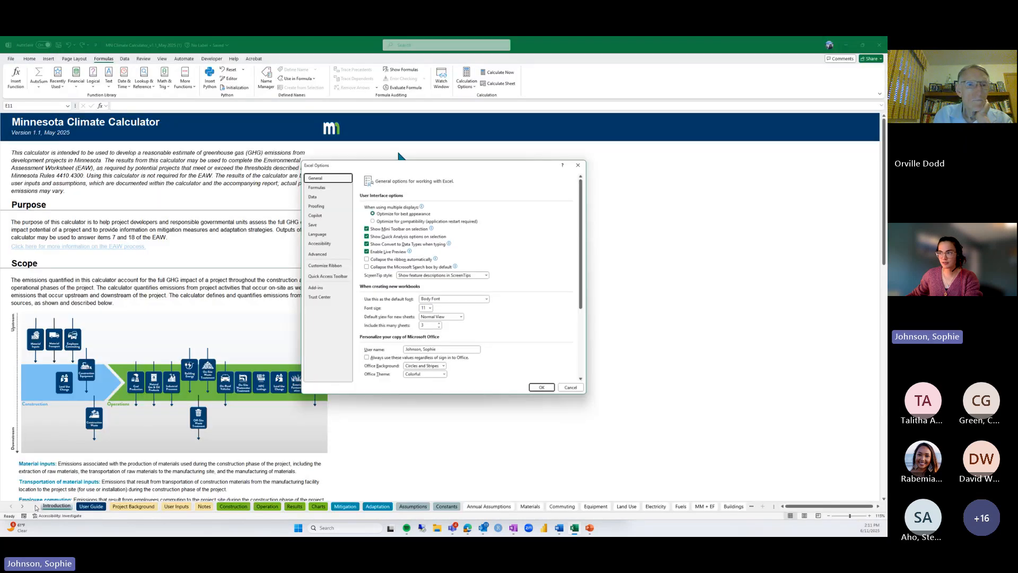
left_click(308, 297)
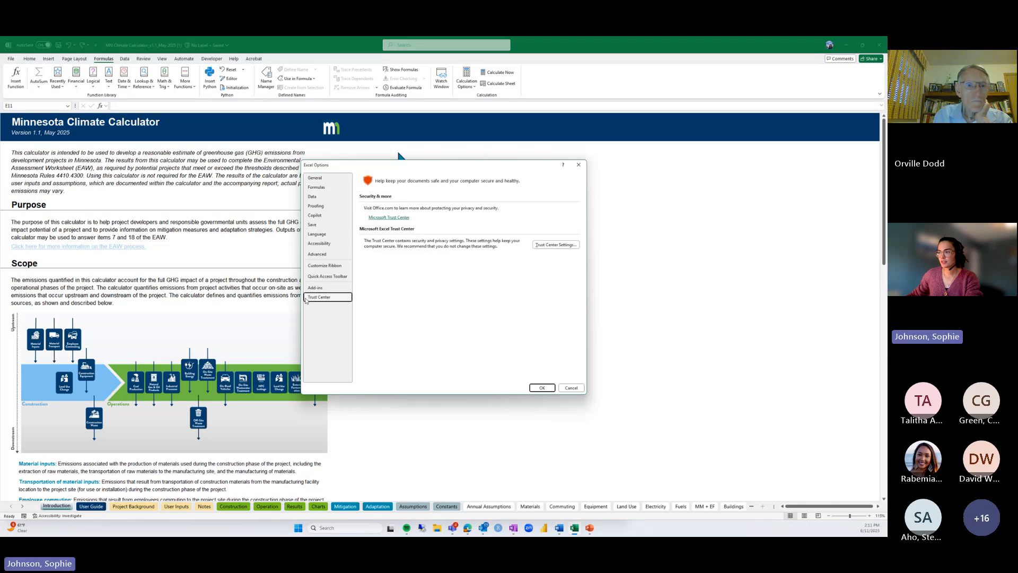
left_click(540, 247)
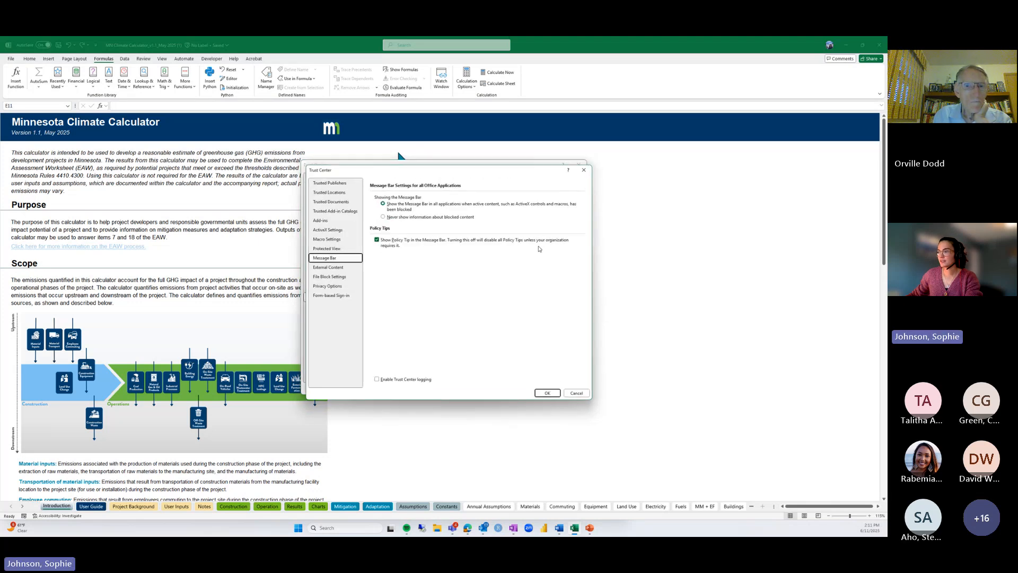
left_click(342, 239)
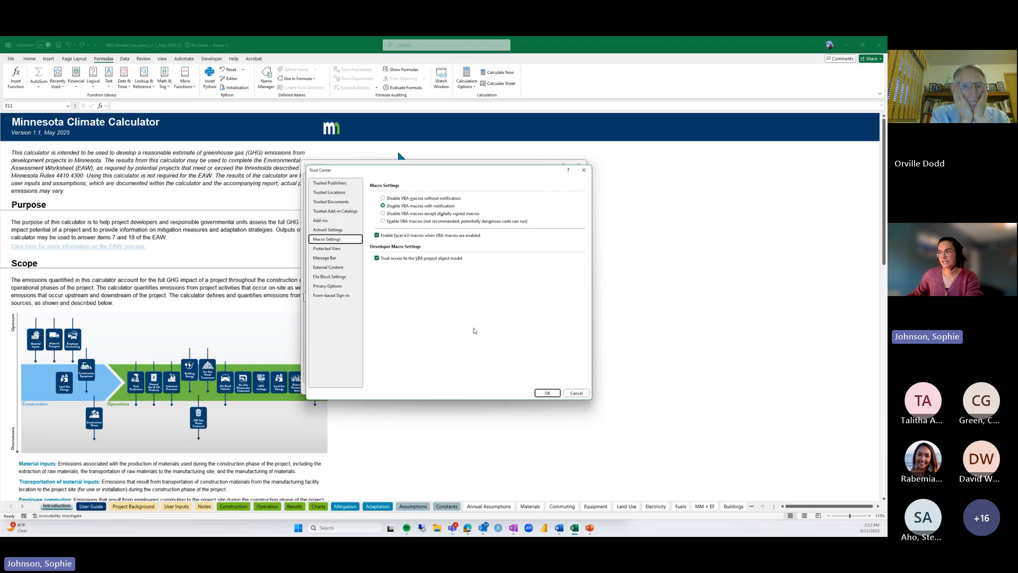
left_click(546, 392)
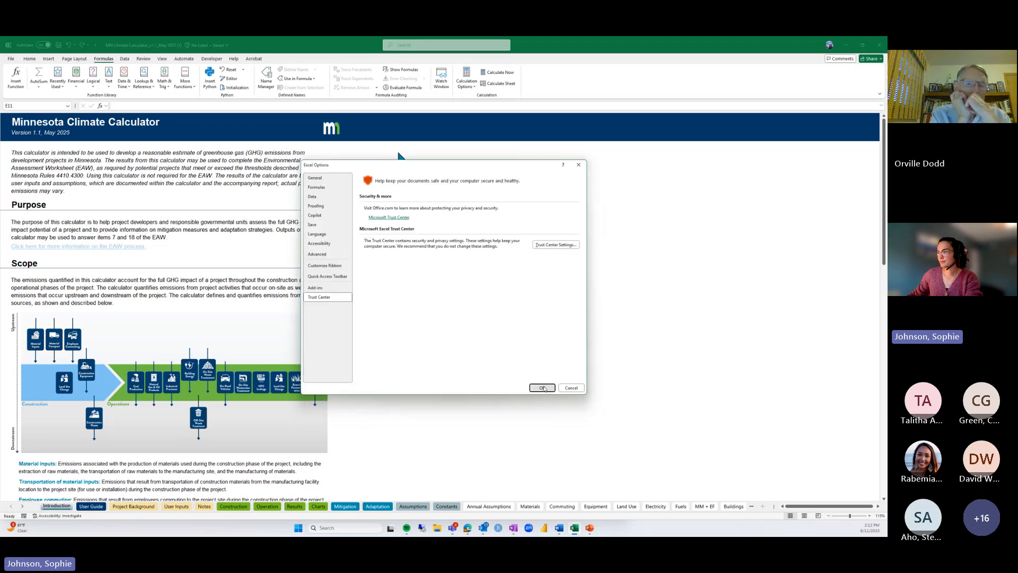
left_click(543, 386)
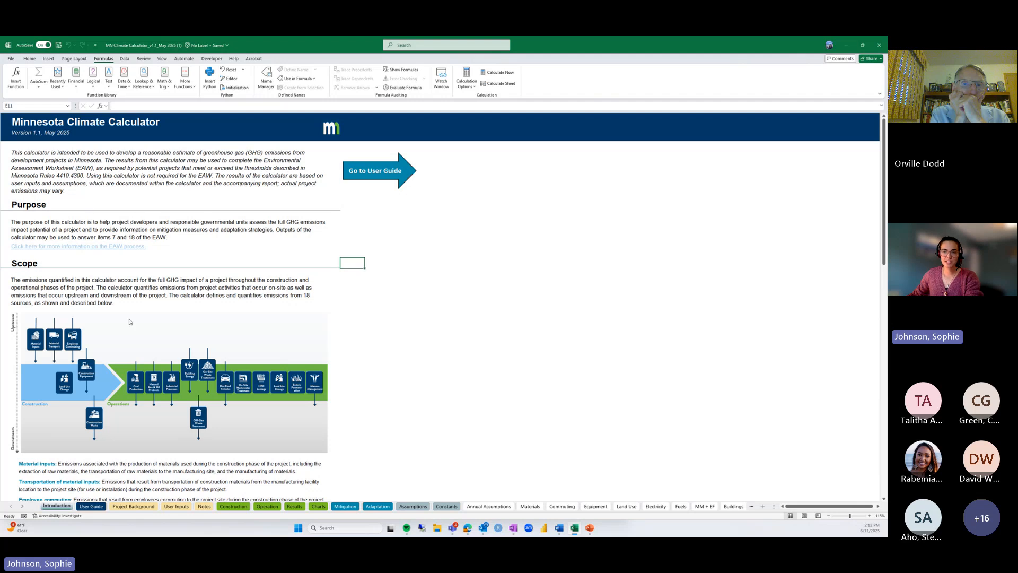
scroll(130, 322, "down", 10)
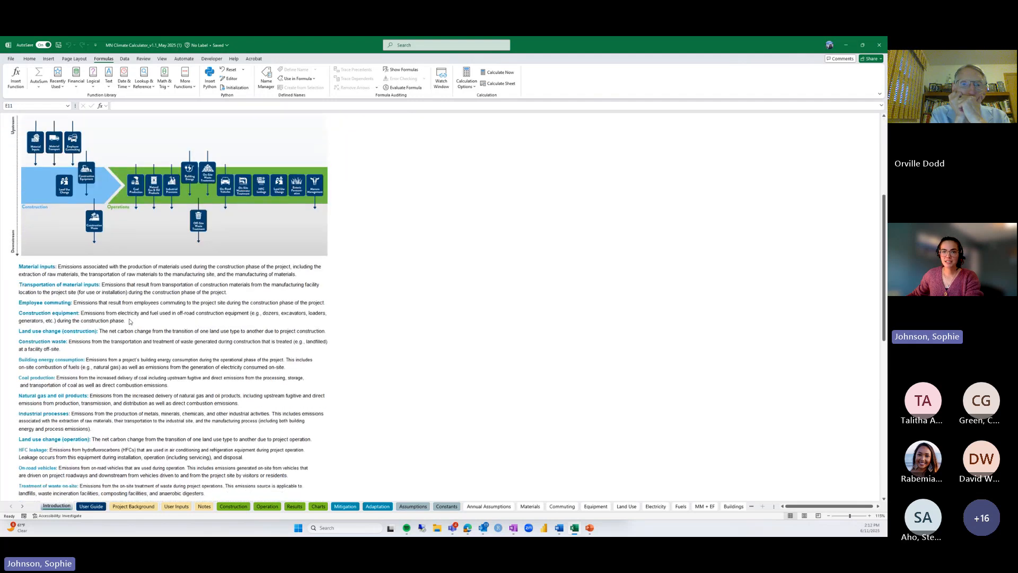
scroll(129, 321, "down", 5)
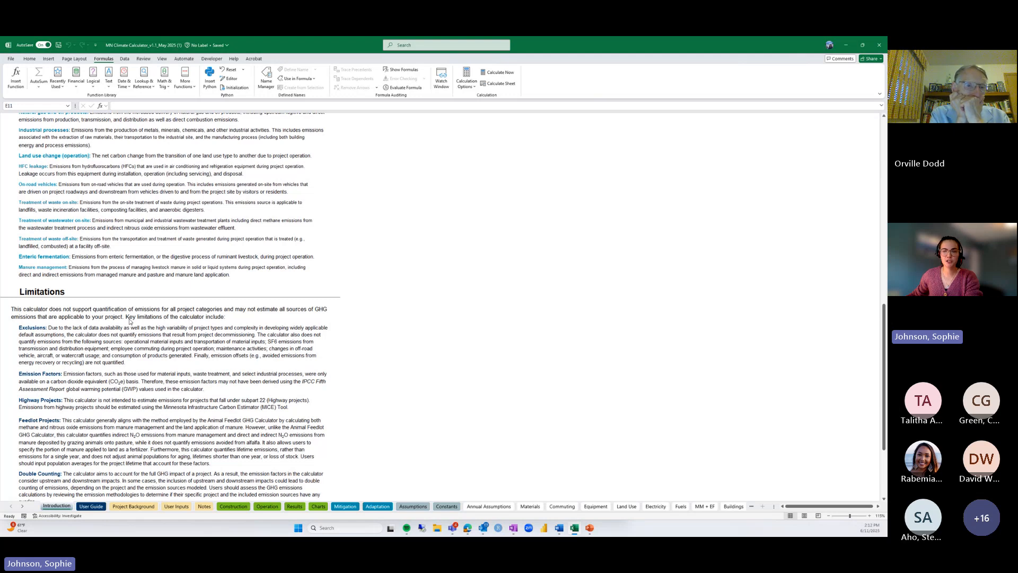
scroll(130, 320, "up", 5)
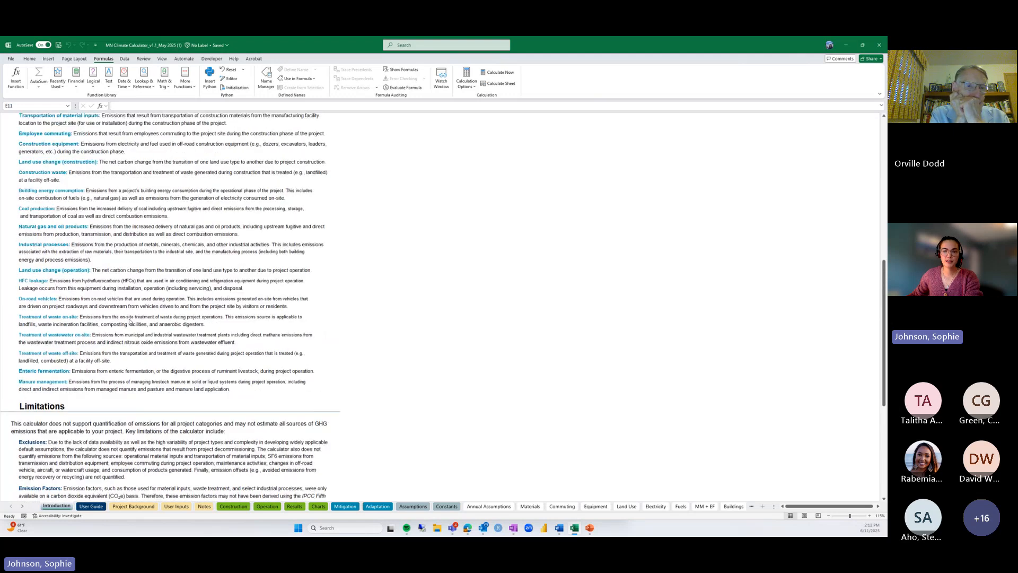
scroll(130, 320, "up", 7)
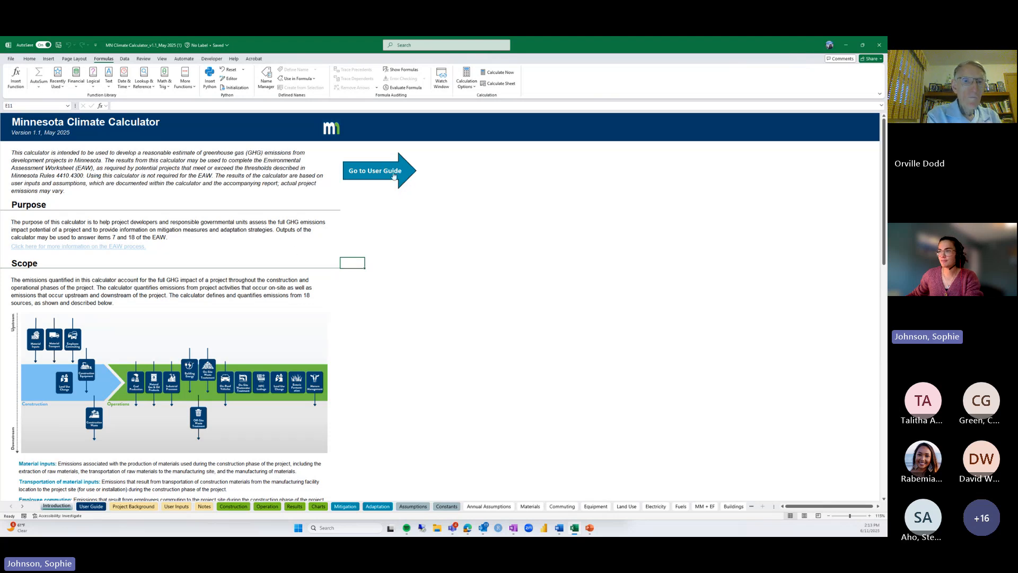
Open the User Guide sheet and scroll through its instructions, macro settings, legend and table of contents
left_click(394, 176)
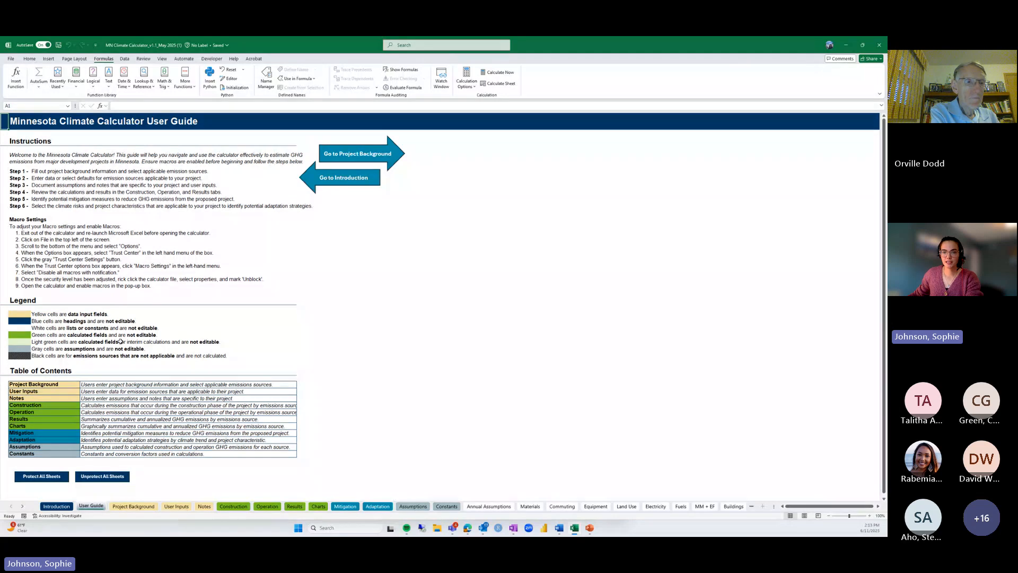
scroll(122, 342, "down", 1)
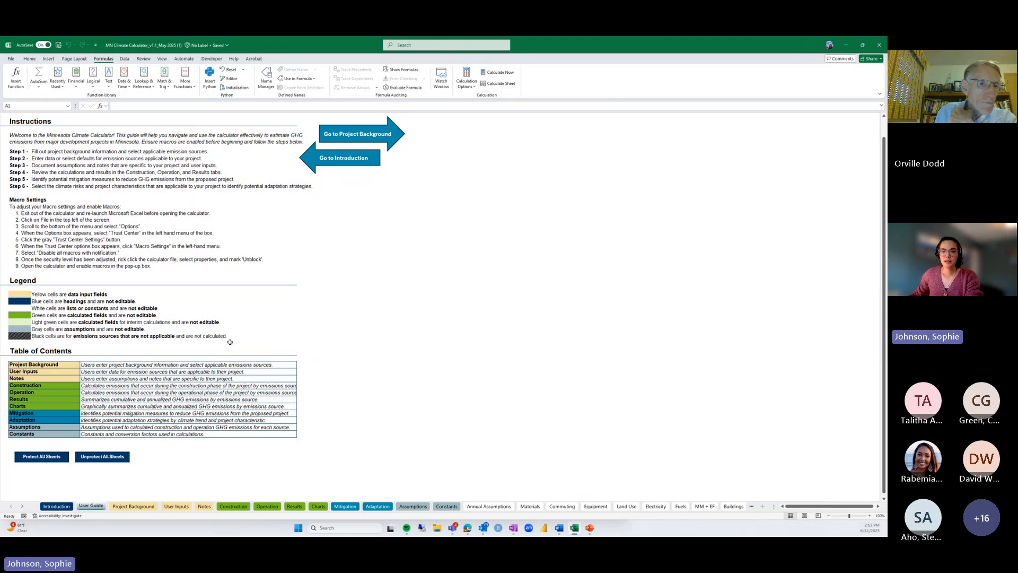
scroll(262, 361, "down", 1)
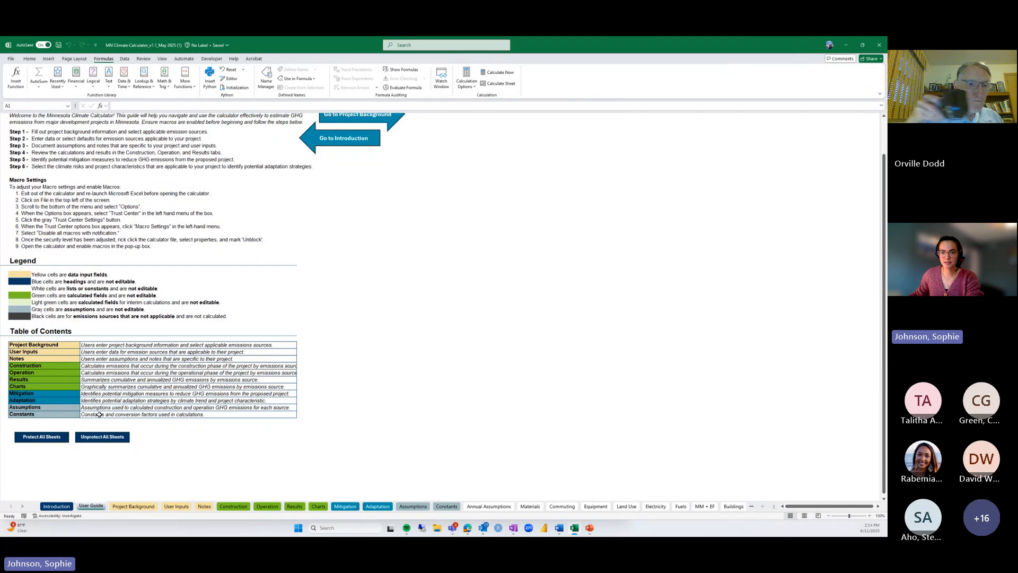
scroll(100, 414, "down", 1)
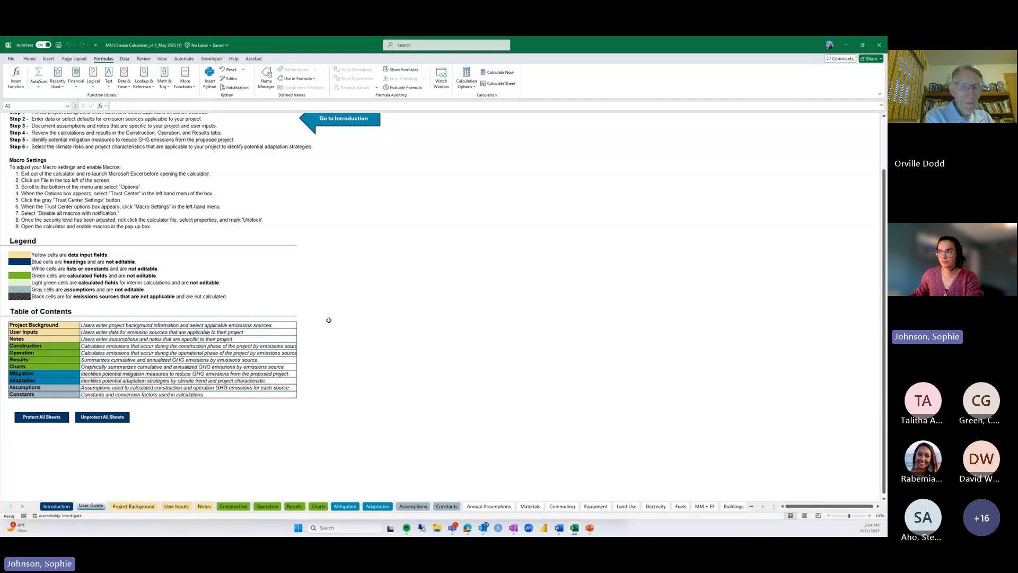
scroll(329, 318, "up", 3)
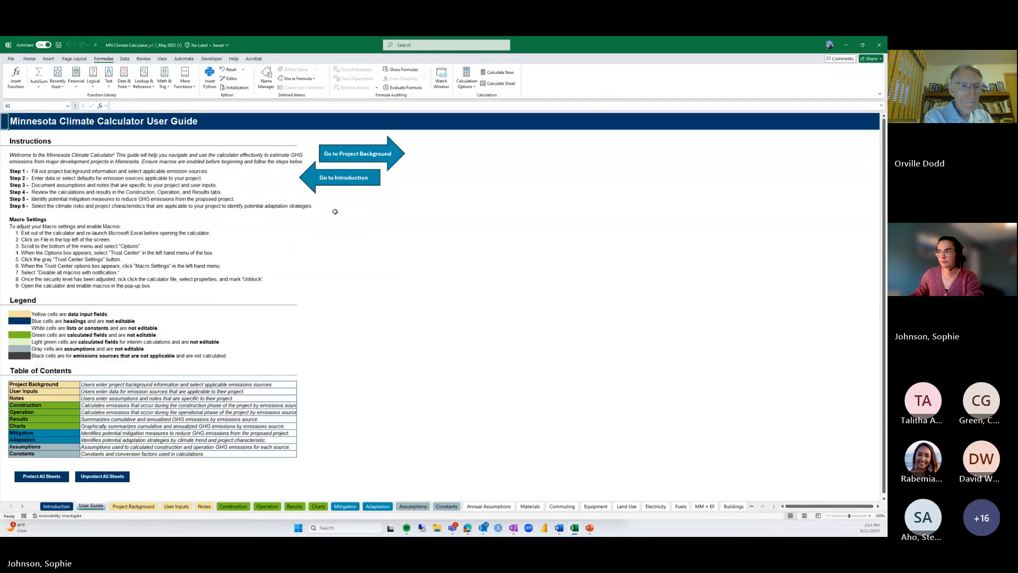
Use the Go to Project Background arrow to reach the Step 1 sheet
left_click(351, 155)
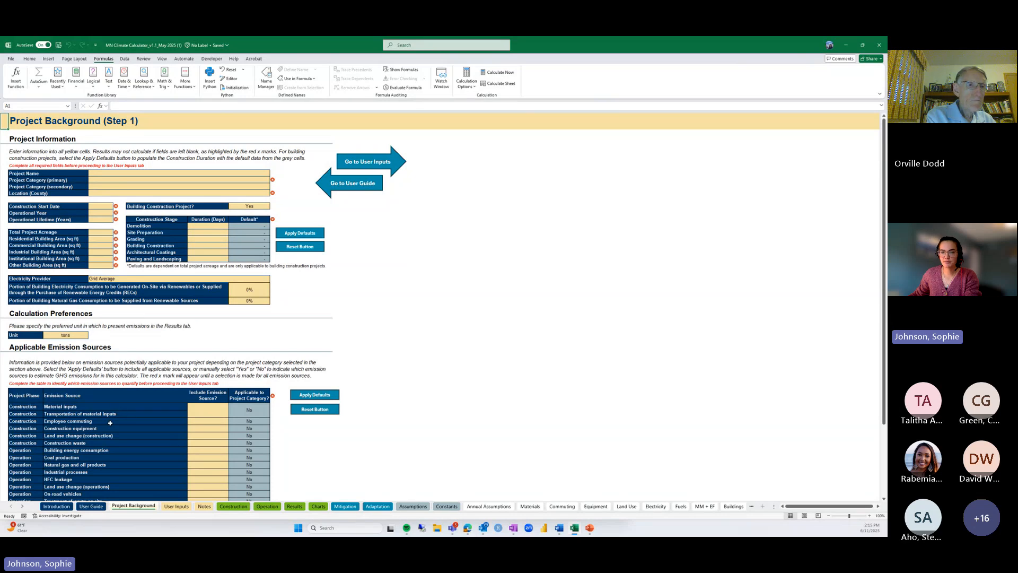
Enter 'new subdivision of 100 homes' as the project name
left_click(118, 174)
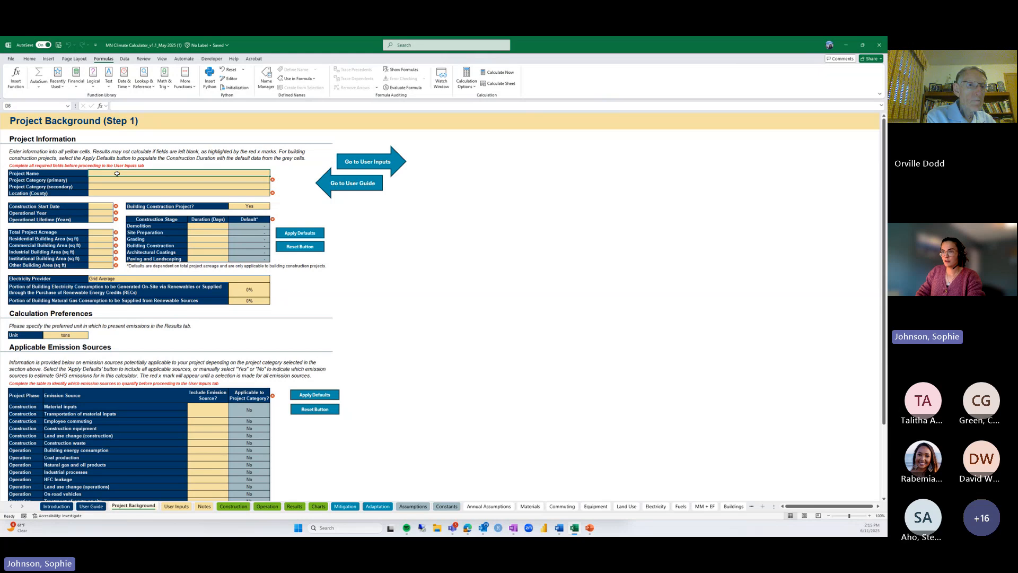
type("new subdivision o")
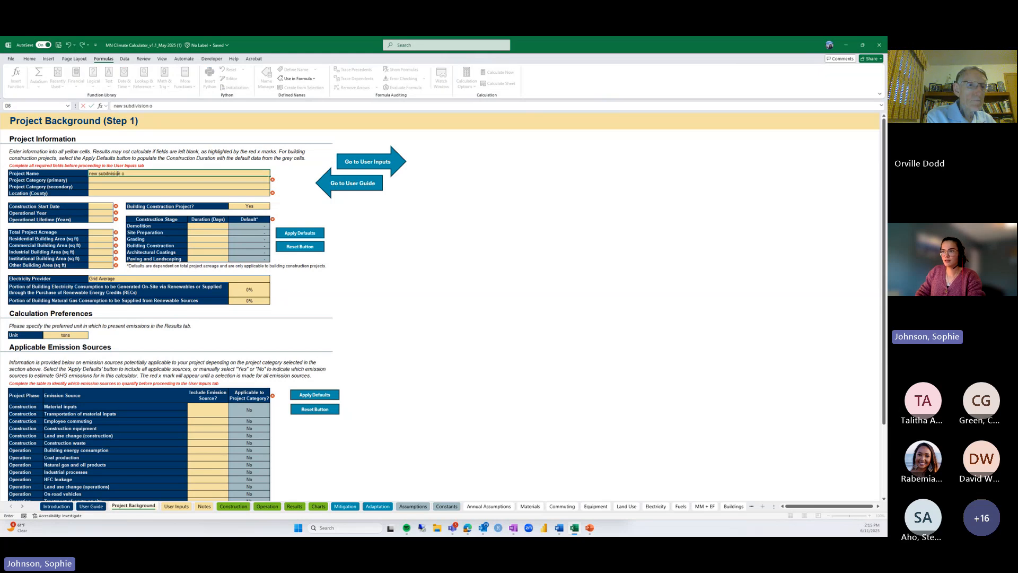
type("f 100 homes")
key("Return")
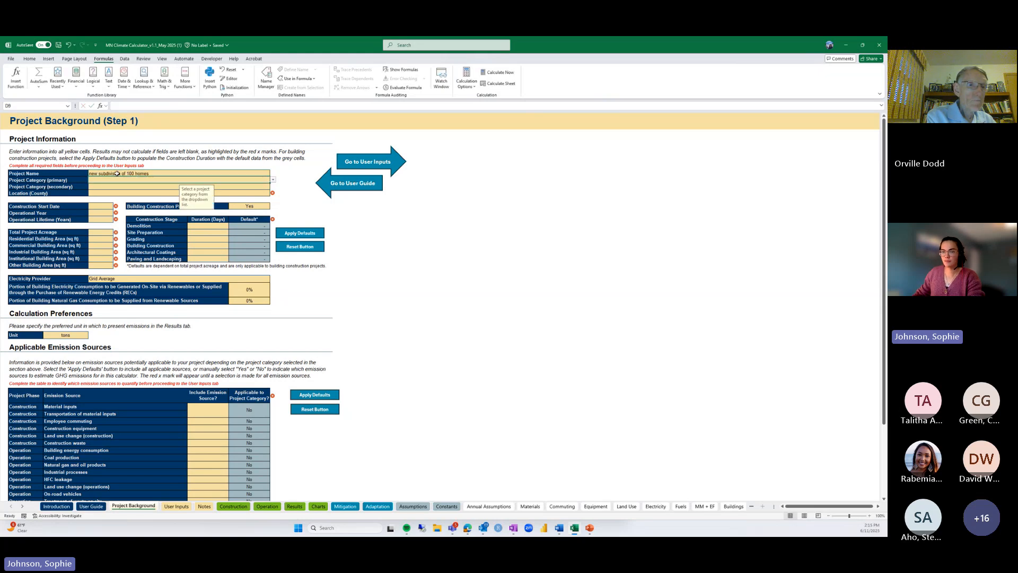
Set the primary category to Subp. 19, Residential Development, cancelling a rejected typed entry
left_click(273, 180)
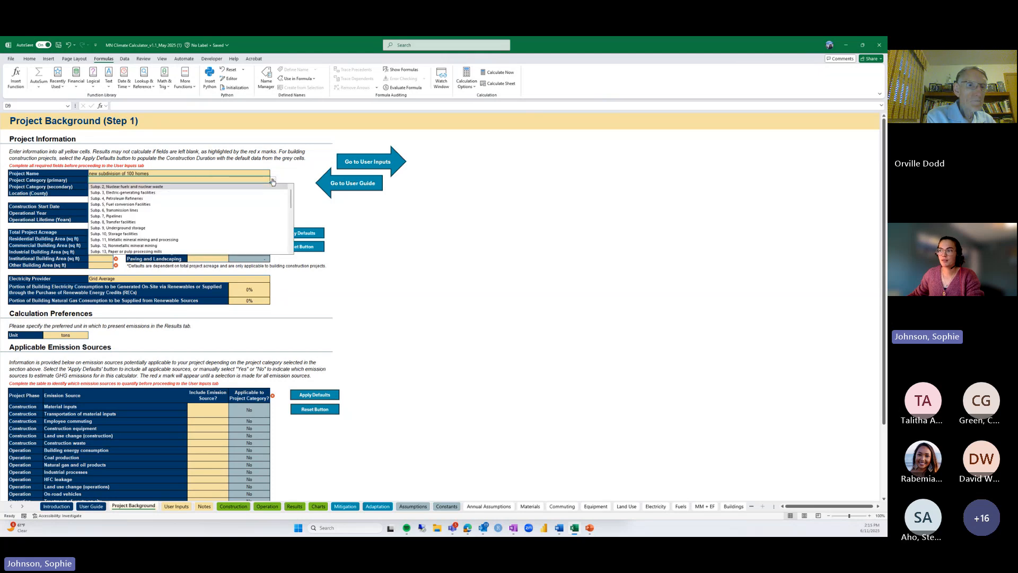
scroll(235, 212, "down", 3)
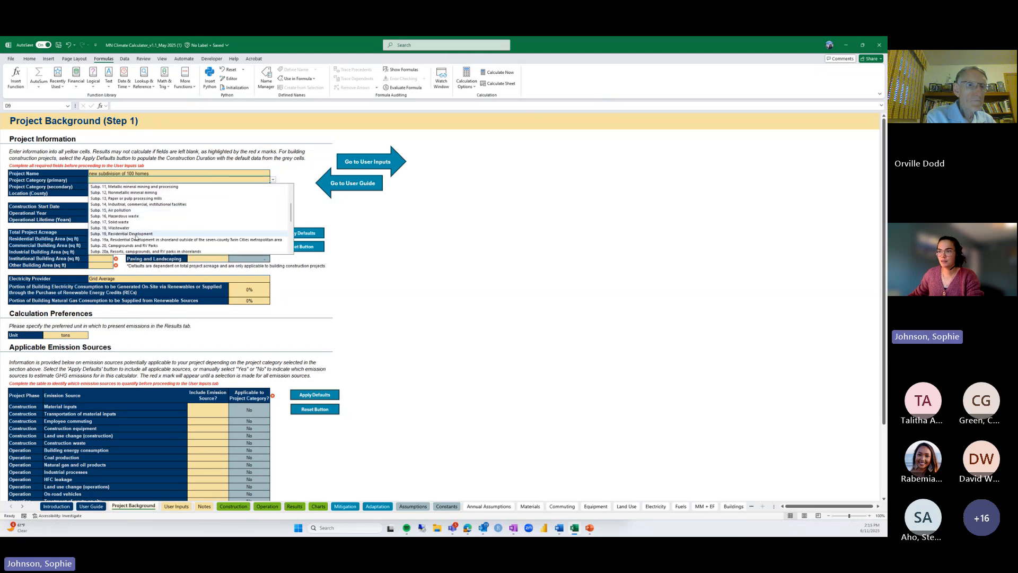
left_click(136, 234)
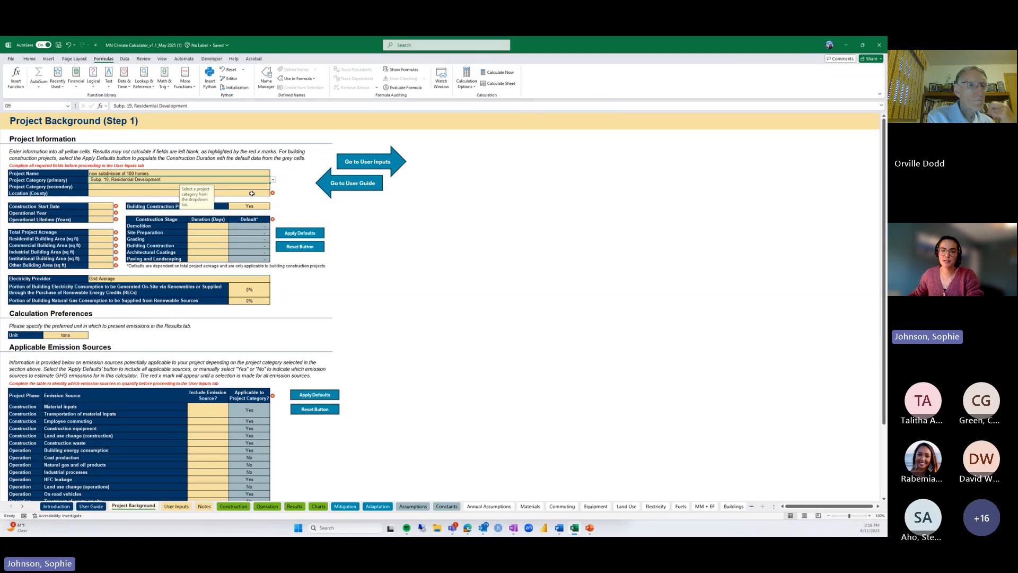
left_click(154, 189)
left_click(153, 182)
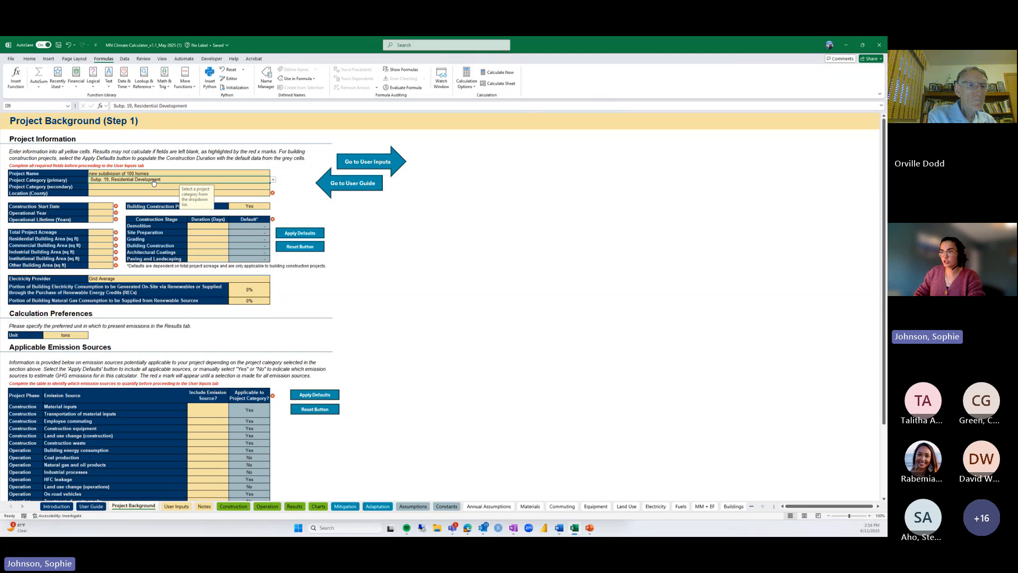
type("homes")
key("Return")
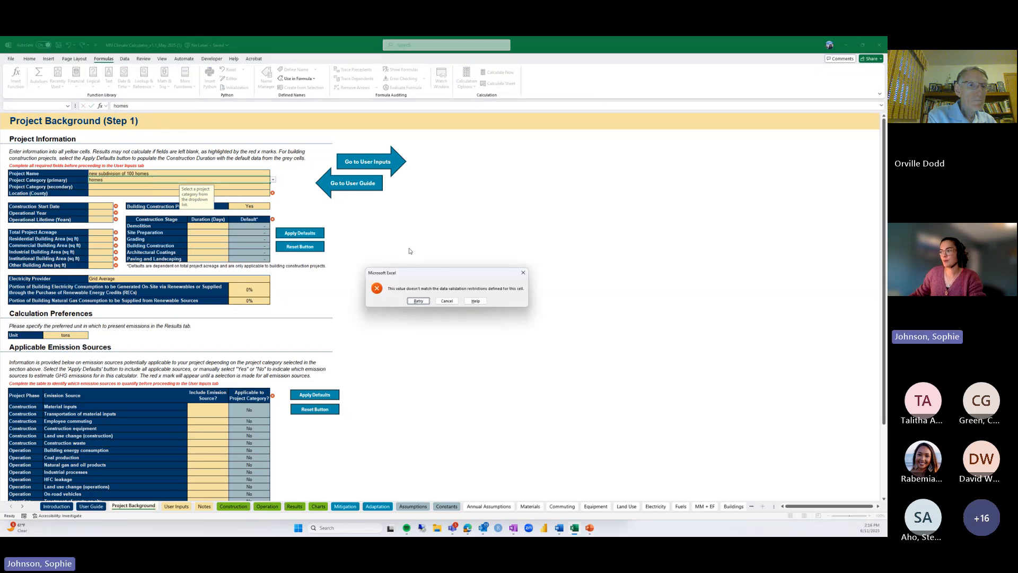
left_click(455, 300)
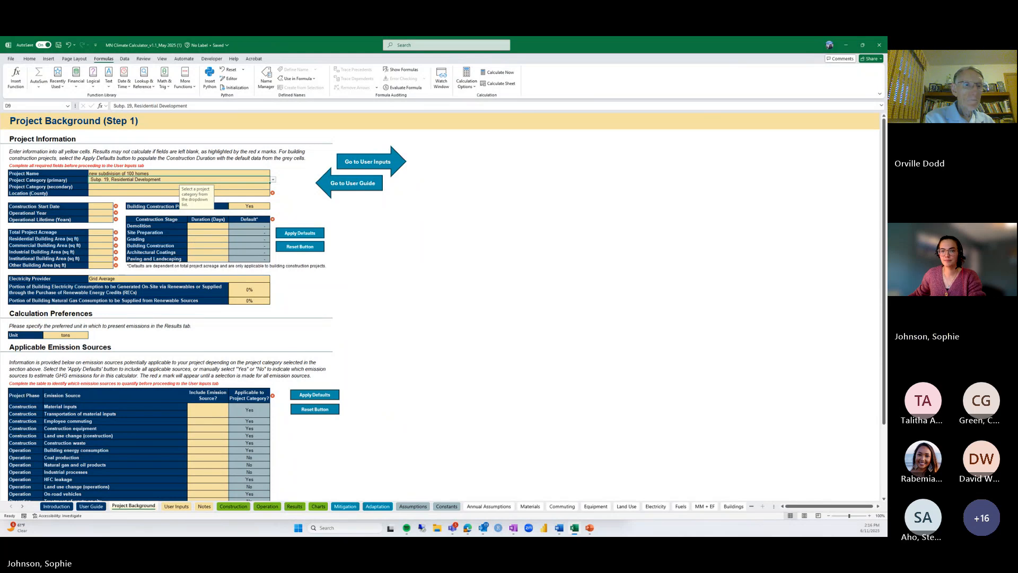
Set the project location to Washington County and construction start date to 05/01/2026
left_click(102, 195)
left_click(273, 194)
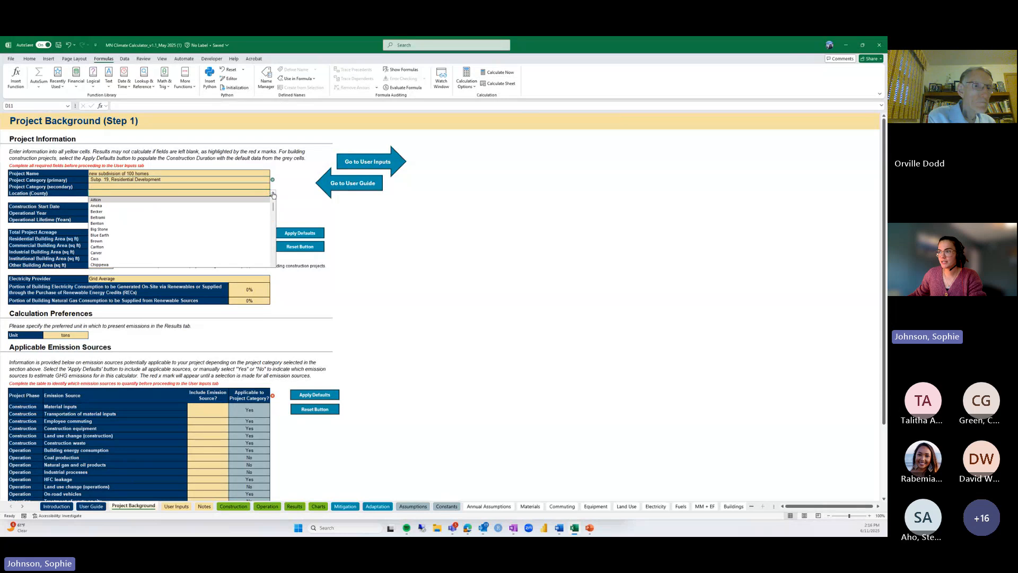
left_click_drag(273, 206, 274, 260)
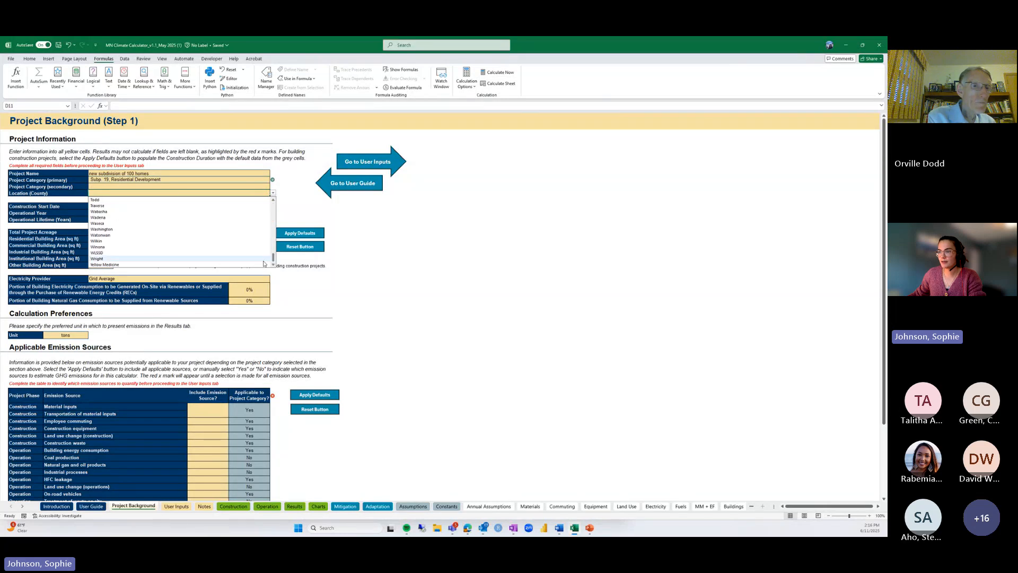
left_click(128, 229)
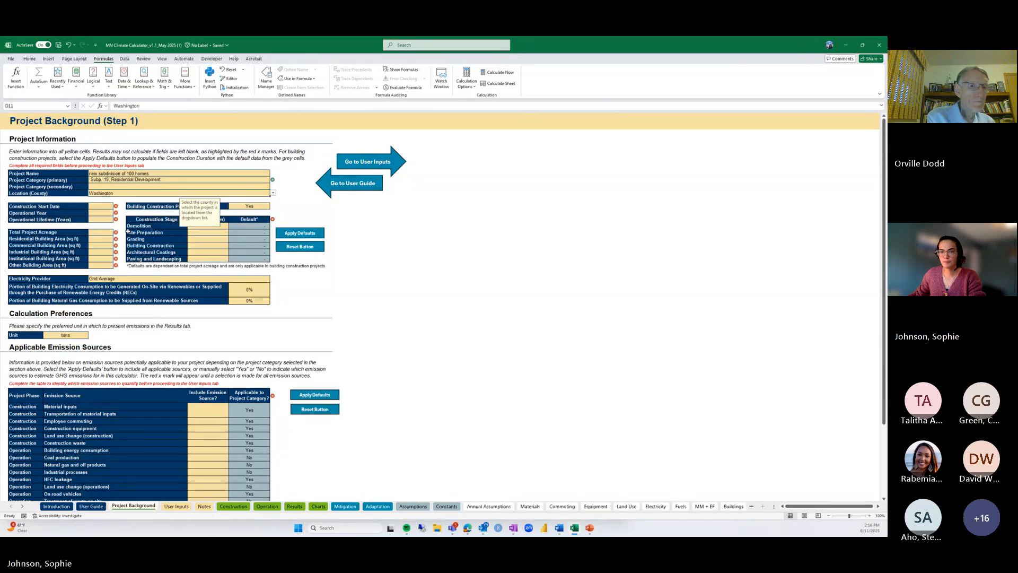
left_click(98, 206)
type("05")
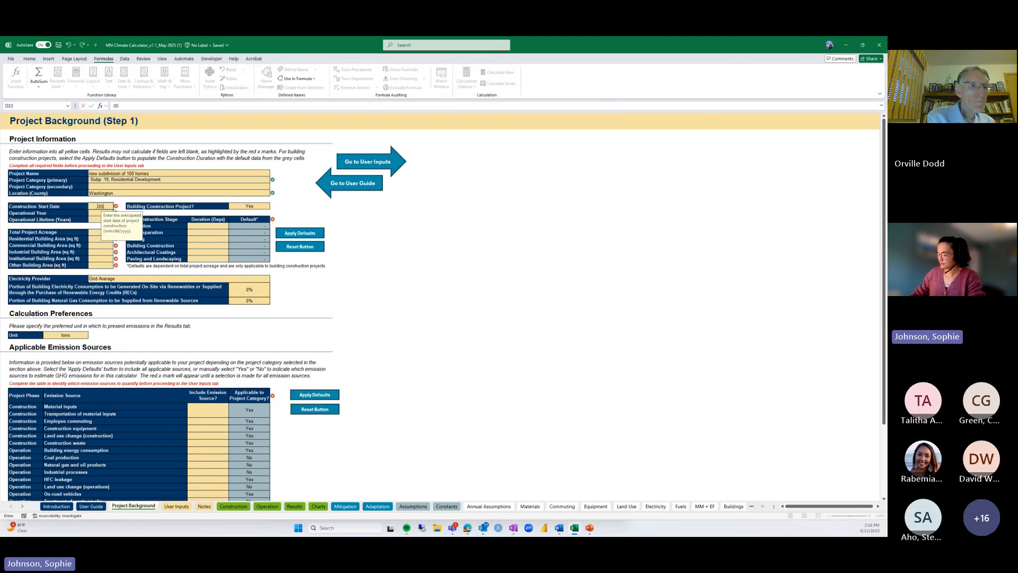
type("/01/2026")
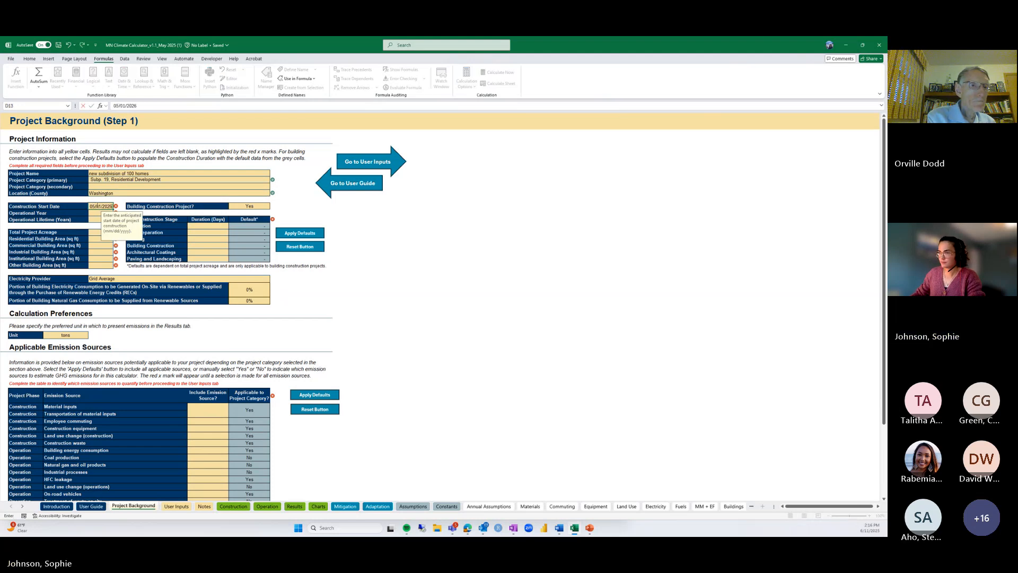
key("Return")
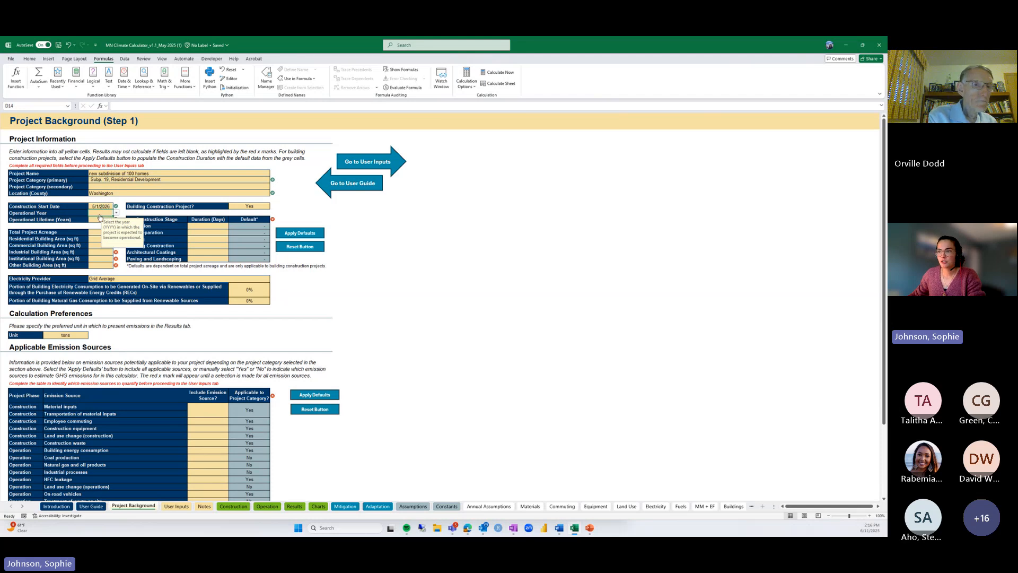
Set operational year to 2027 and operational lifetime to 50 years
left_click(116, 213)
left_click(105, 233)
left_click(105, 220)
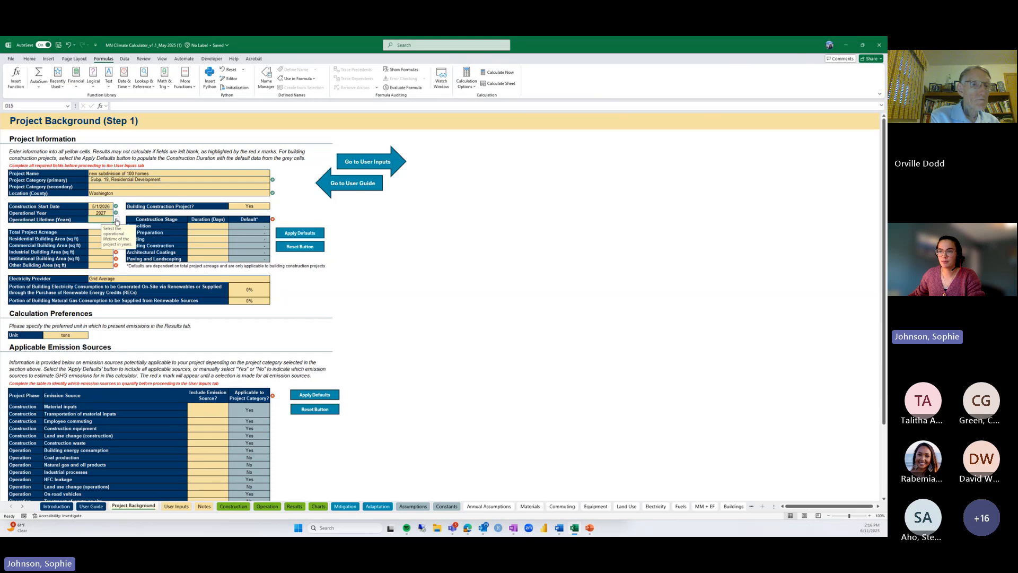
left_click(116, 220)
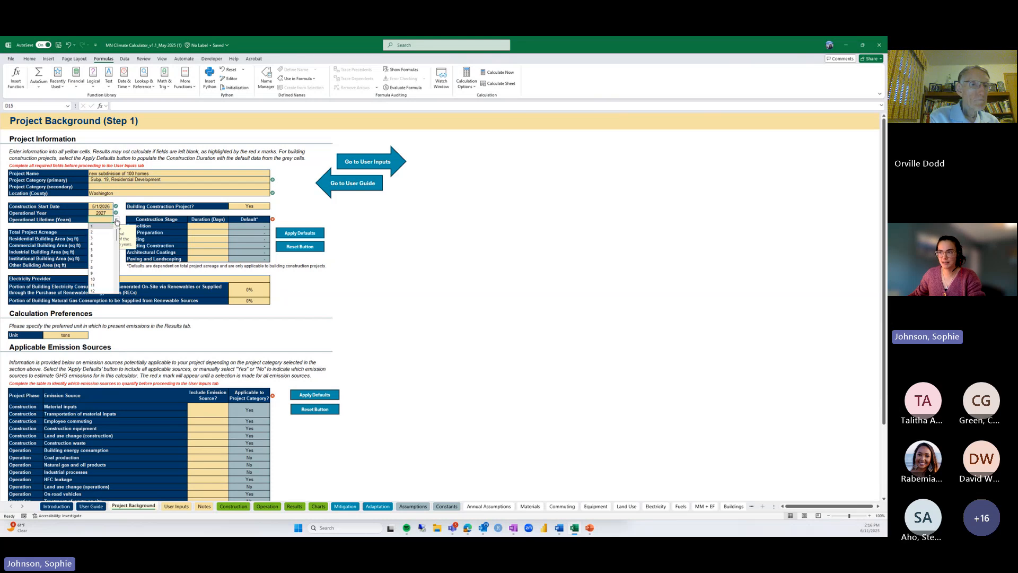
left_click_drag(116, 233, 115, 282)
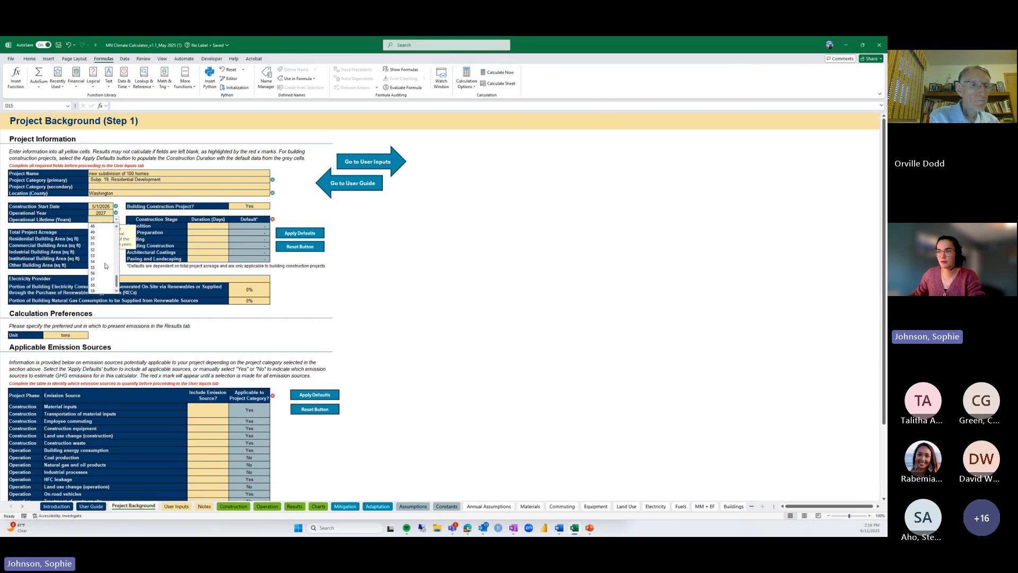
left_click(98, 238)
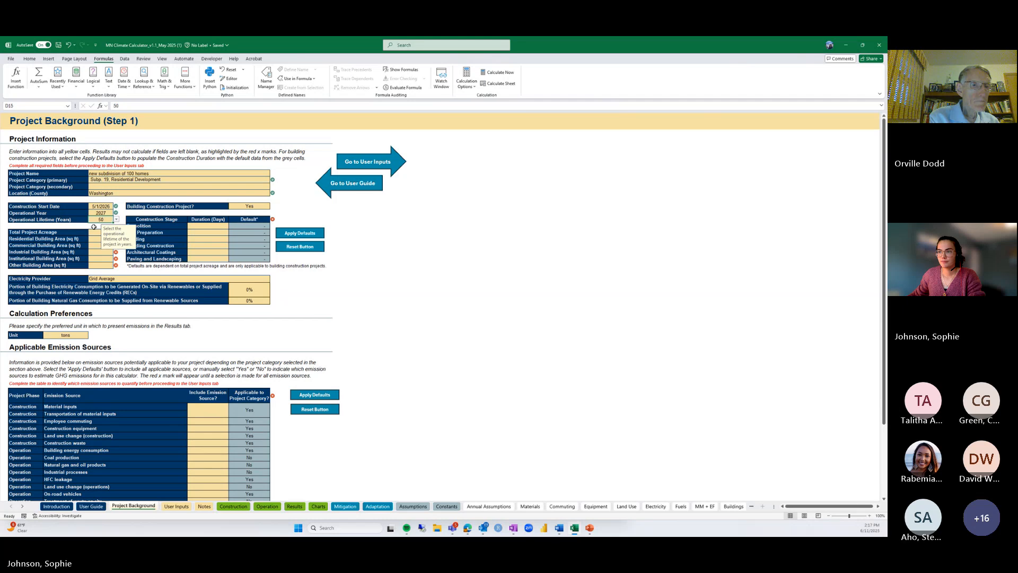
left_click(93, 226)
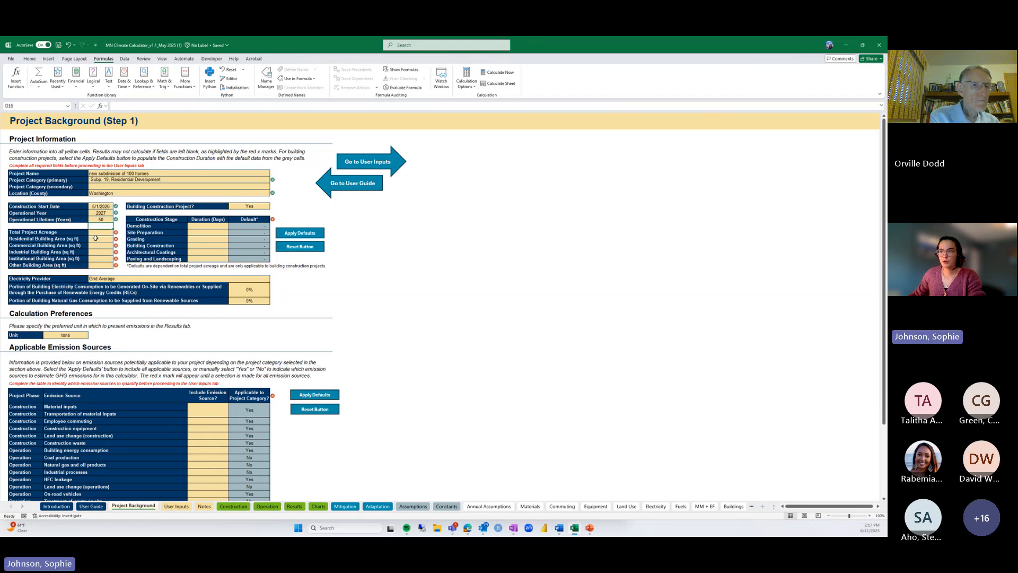
Enter 20 acres total and 550,000 sq ft residential building area
left_click(96, 235)
type("20")
key("Return")
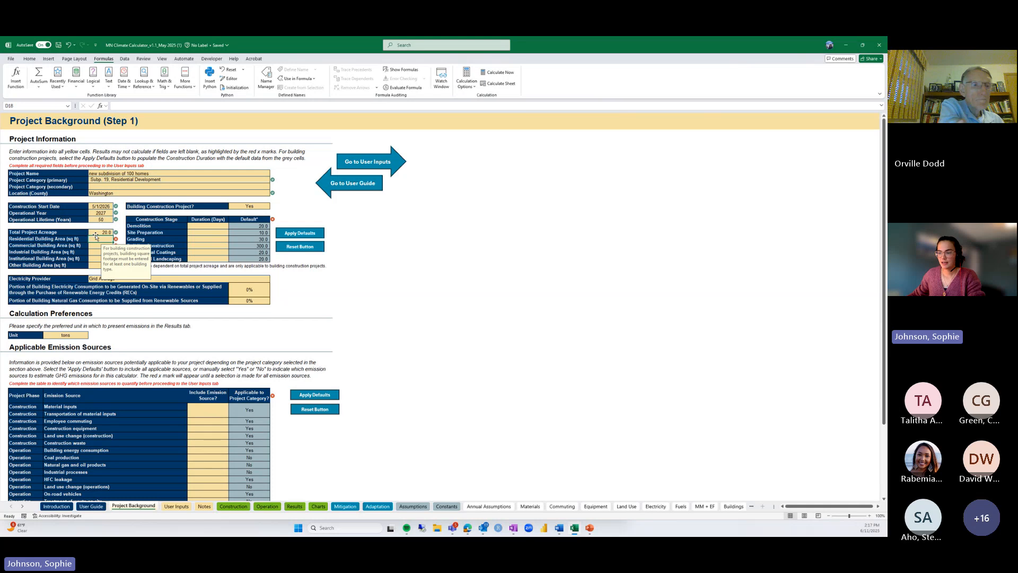
type("550")
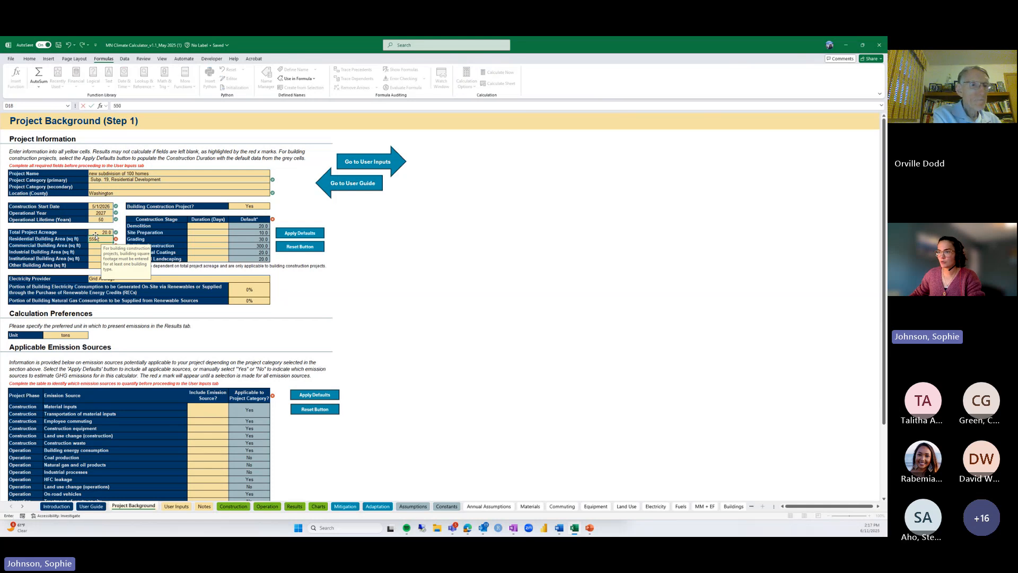
type(",00")
key("Return")
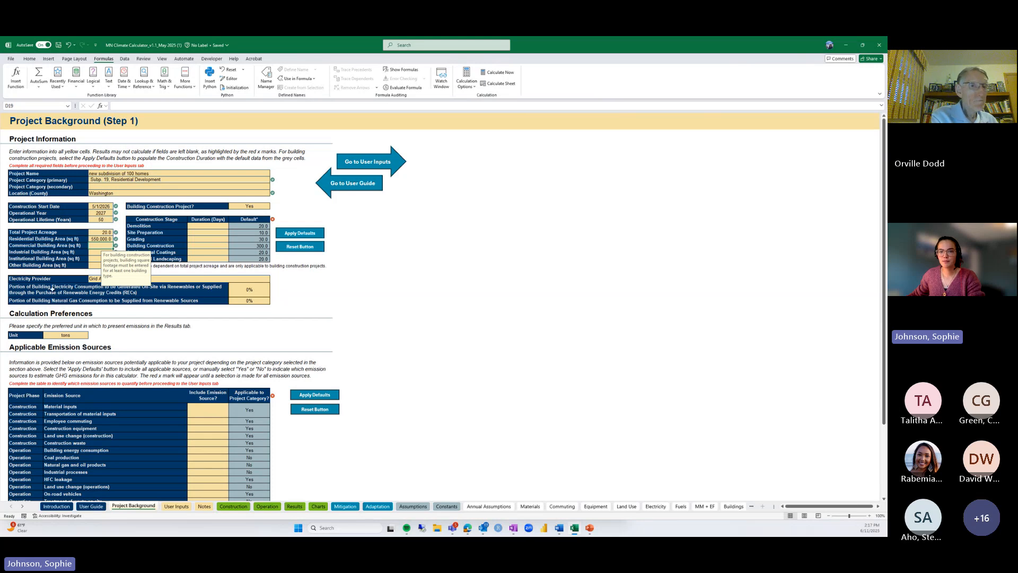
Apply default stage durations (20, 10, 30, 300, 20, 20 days), leaving Building Construction Project at Yes
left_click(259, 207)
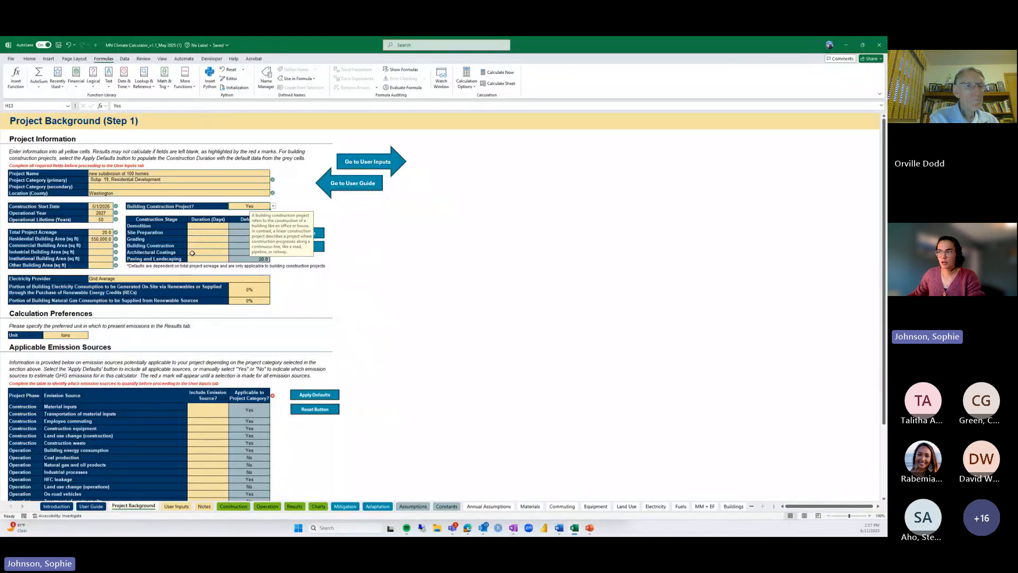
left_click(342, 264)
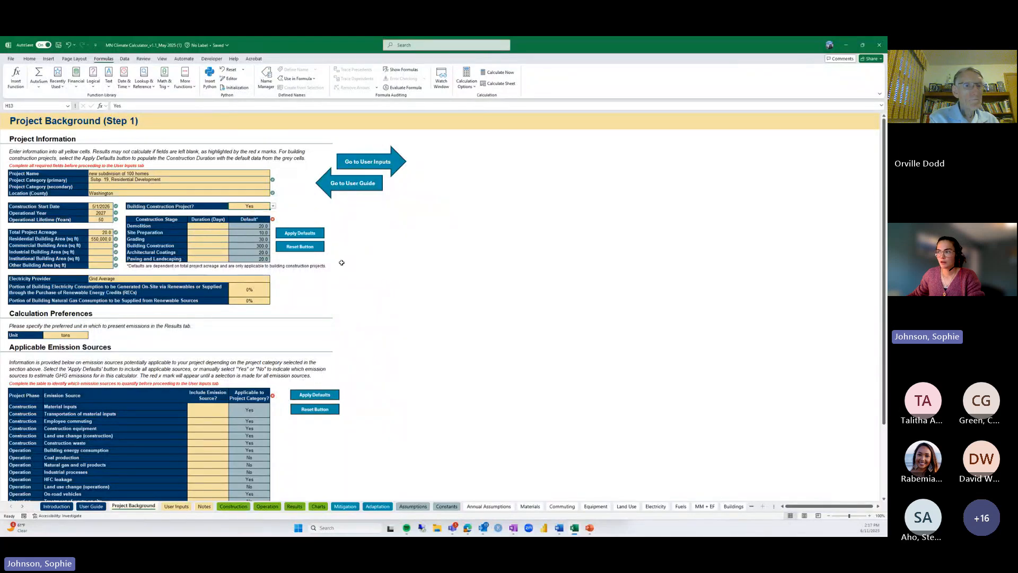
left_click(317, 235)
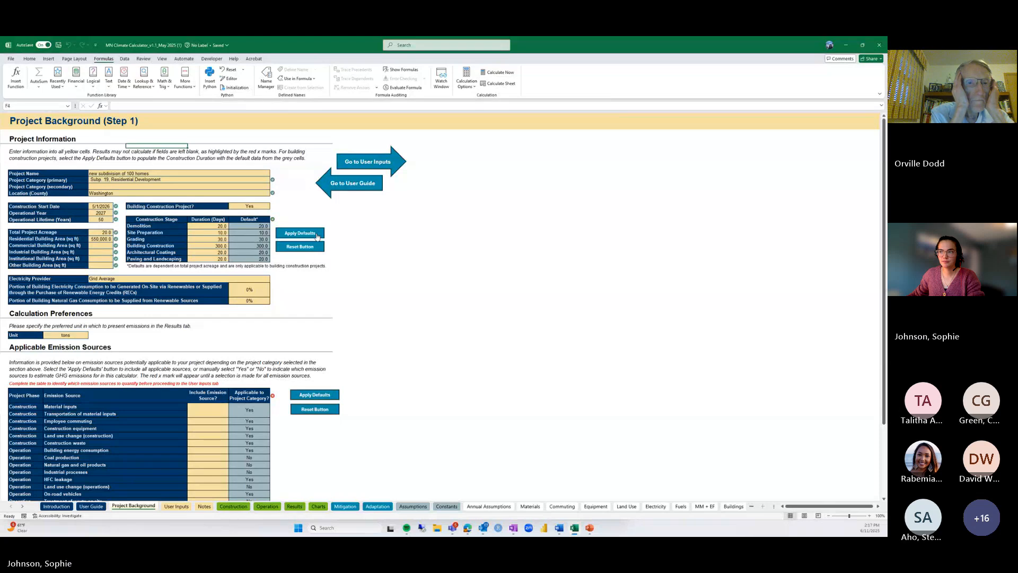
left_click(273, 206)
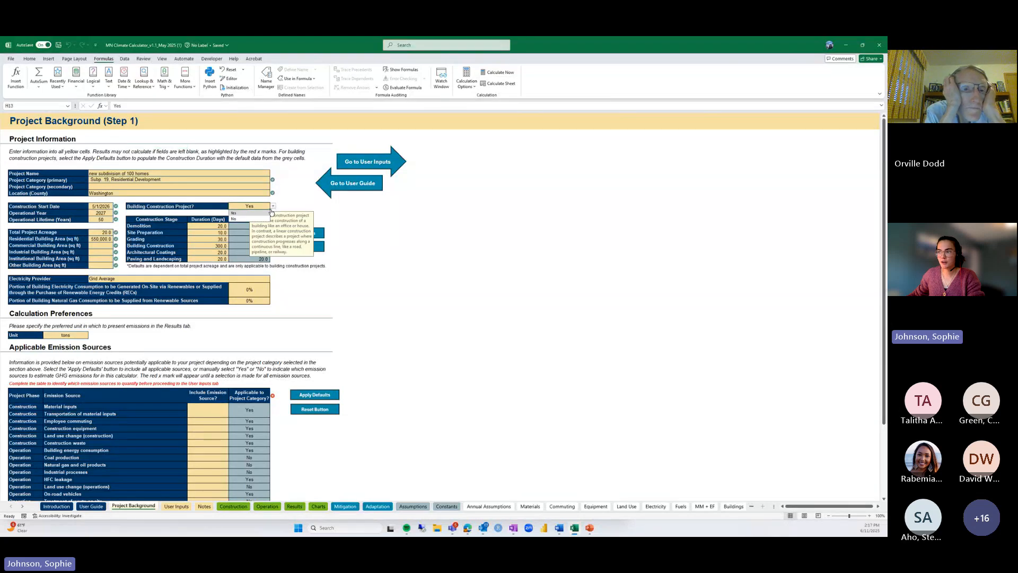
left_click(250, 219)
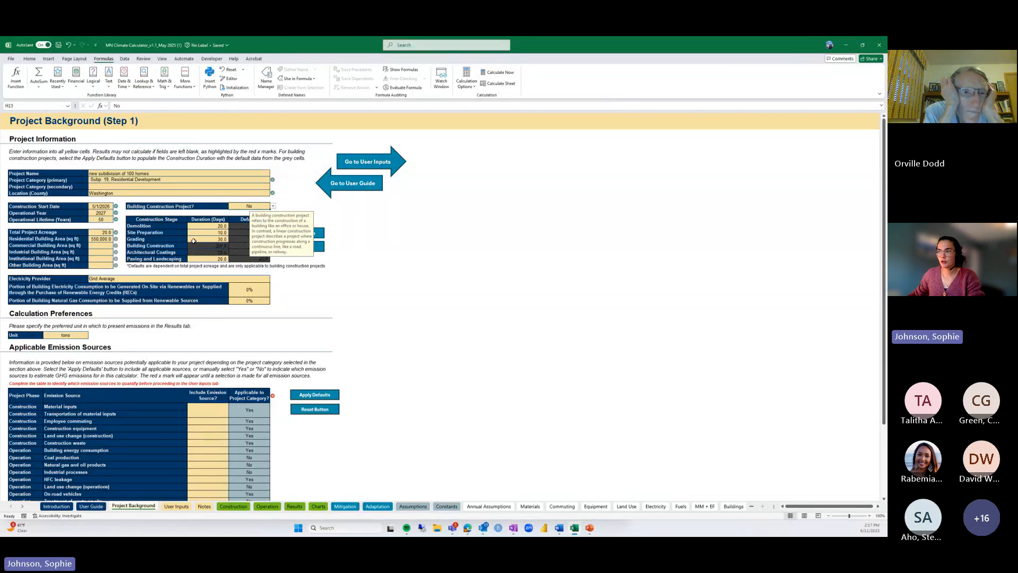
left_click(274, 207)
left_click(250, 213)
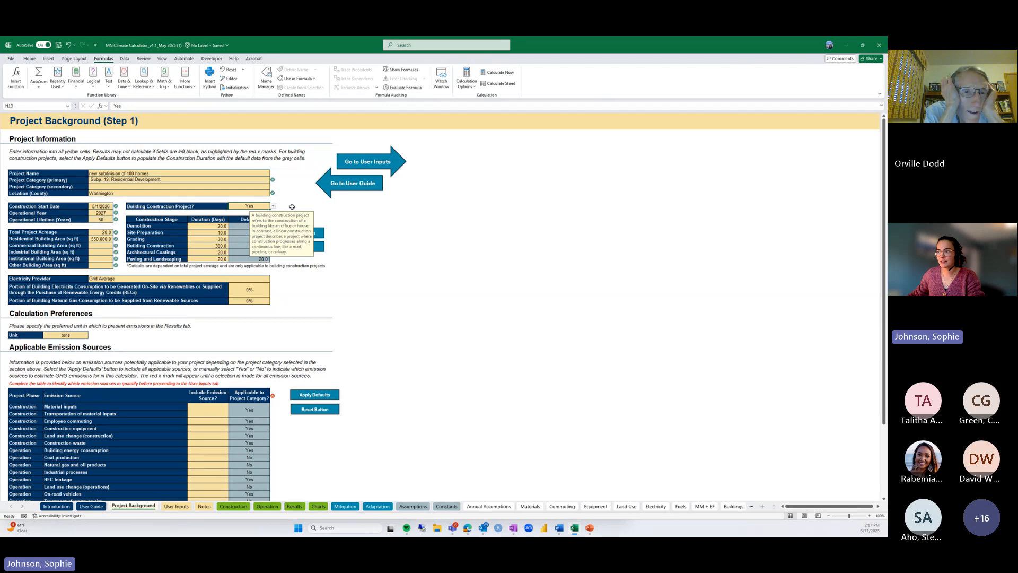
left_click(305, 205)
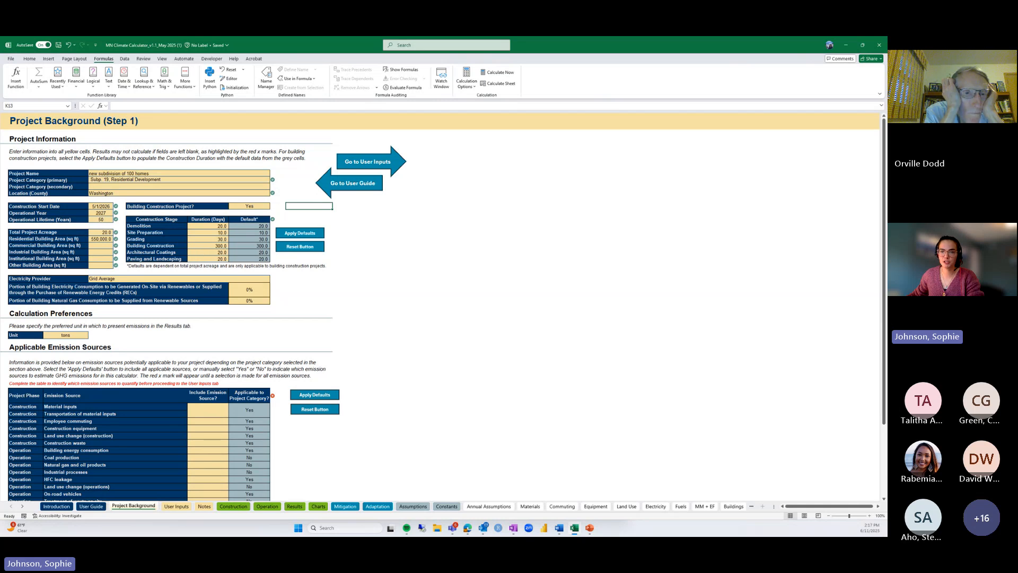
Choose Xcel Energy as the electricity provider
left_click(146, 280)
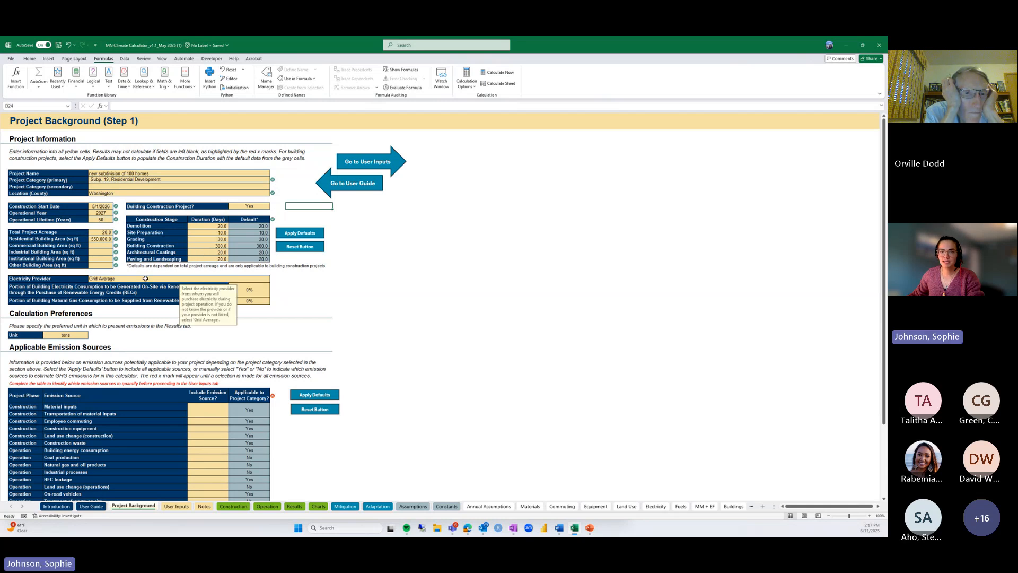
left_click(274, 280)
left_click(110, 293)
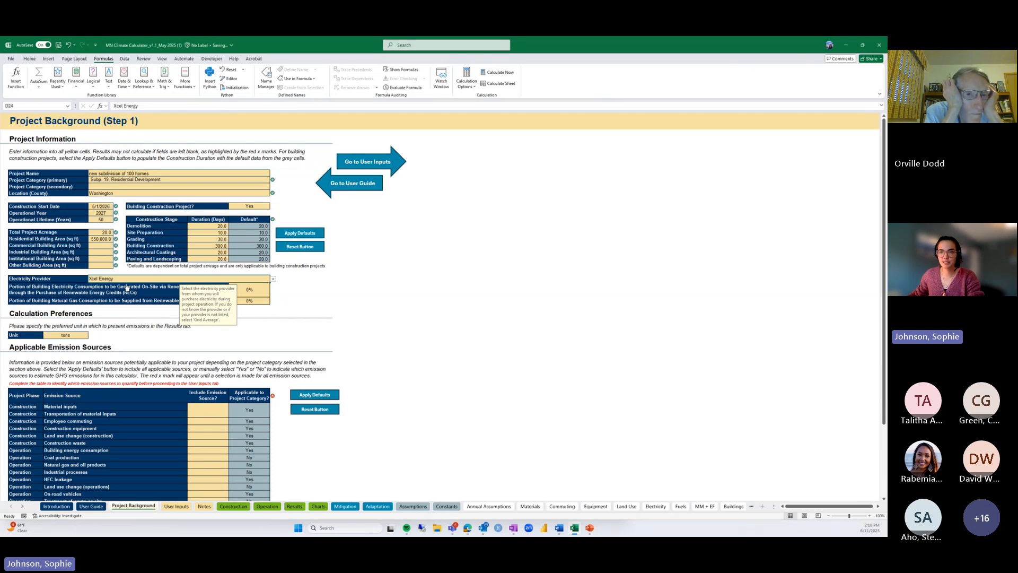
left_click(283, 287)
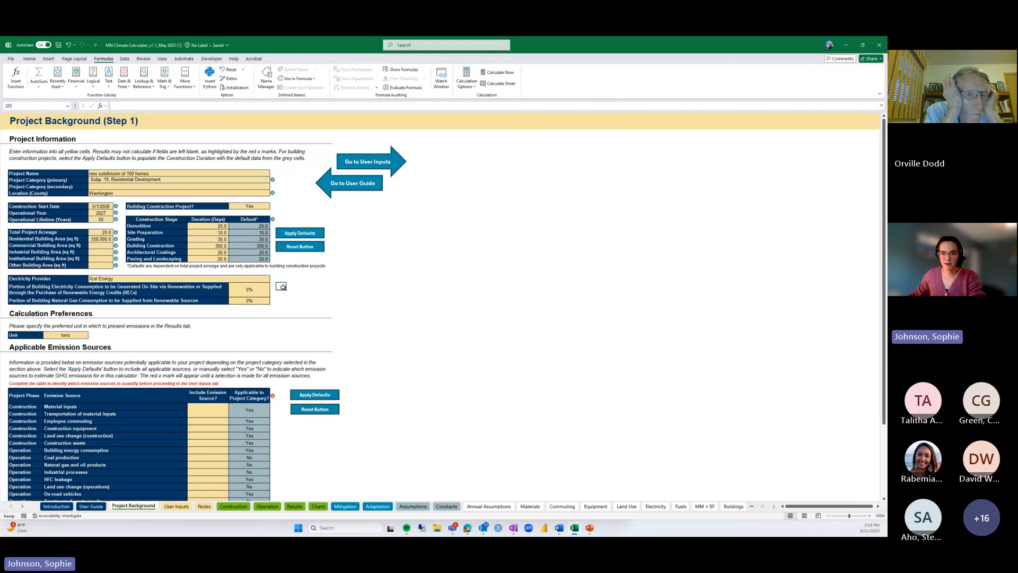
Set on-site renewable electricity to 25% and dismiss the validation note
left_click(252, 290)
type("25")
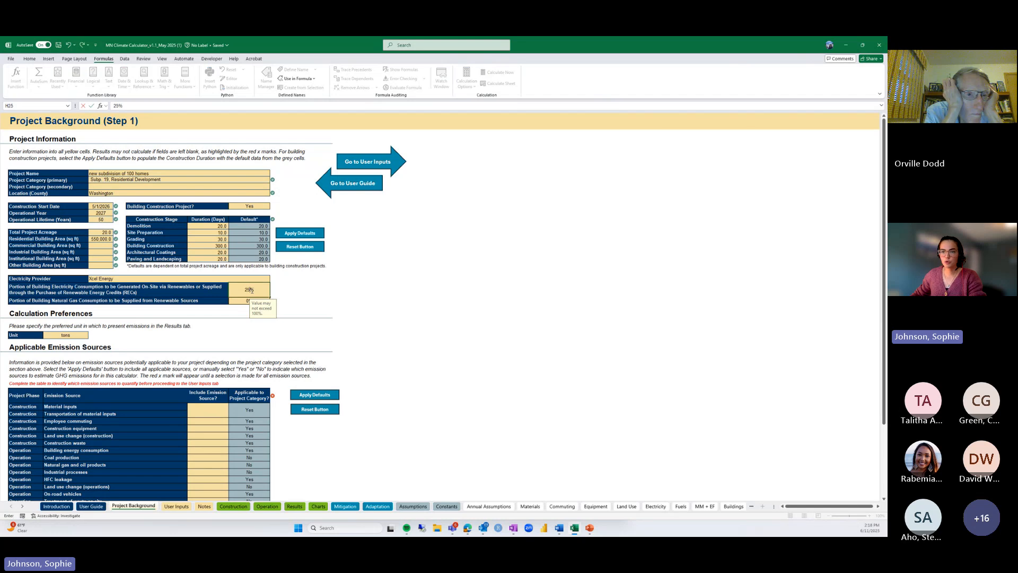
key("Return")
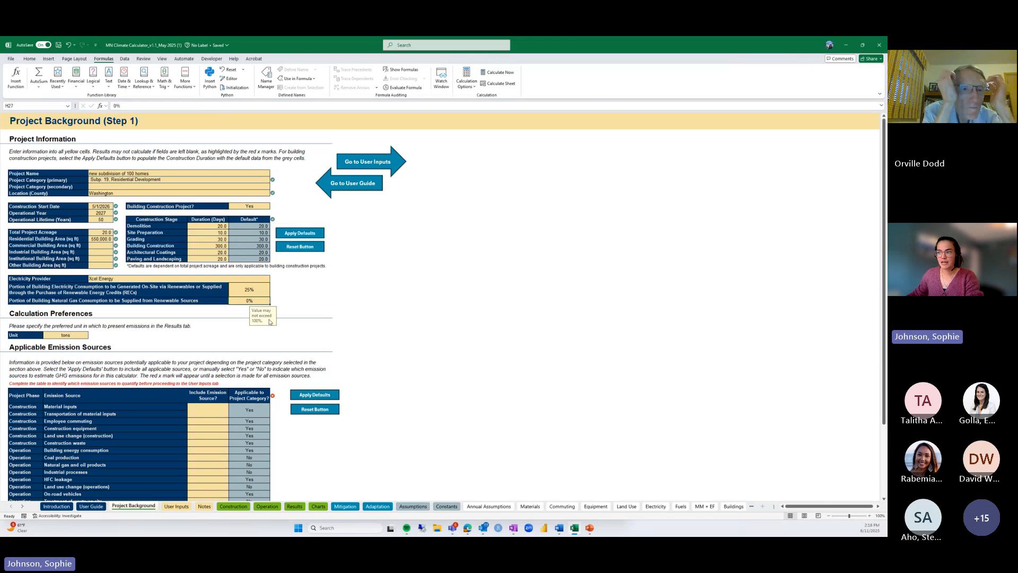
left_click(265, 293)
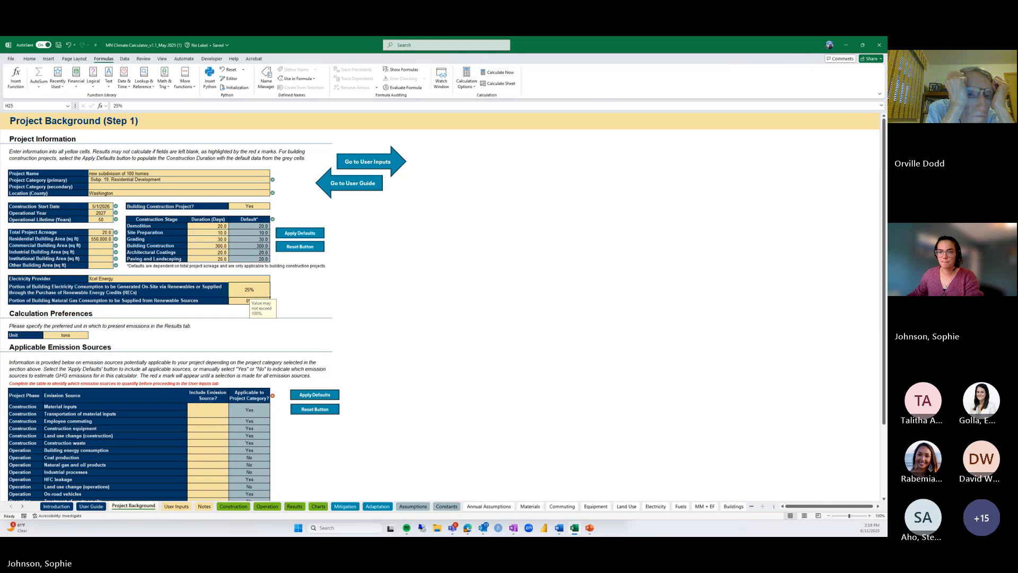
scroll(164, 316, "down", 1)
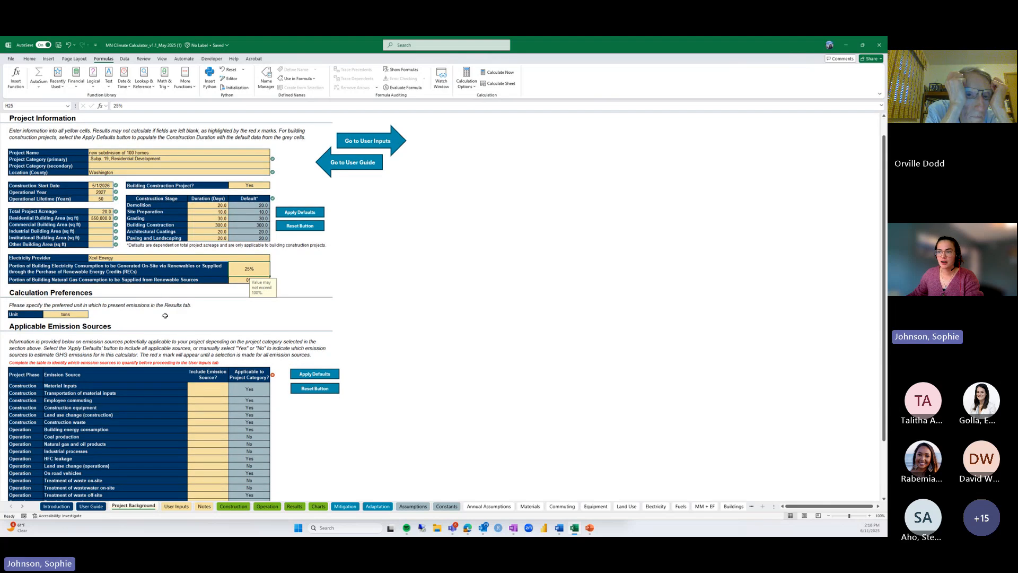
left_click(164, 316)
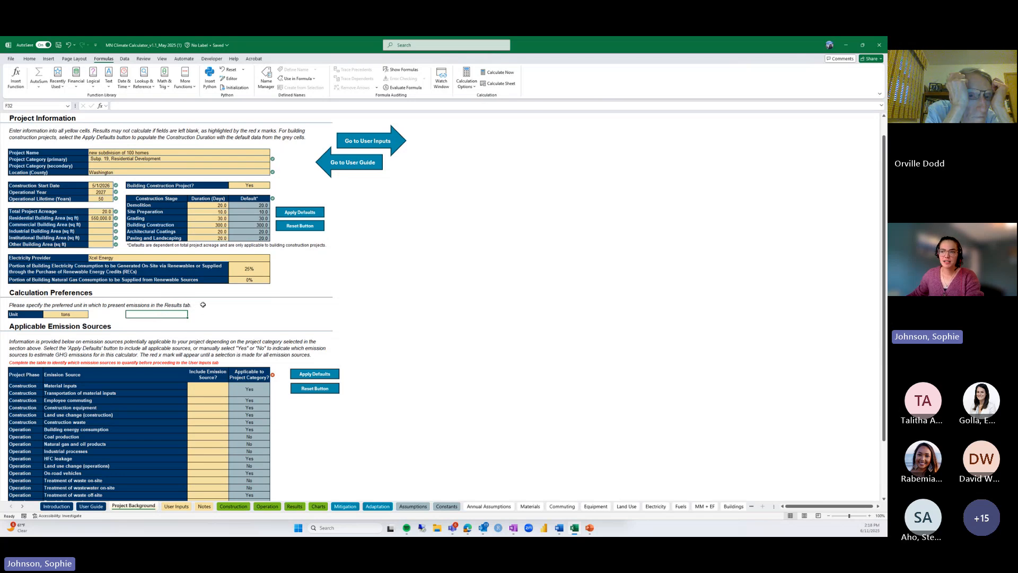
Change the Calculation Preferences emissions unit from tons to MT
left_click(85, 314)
left_click(91, 316)
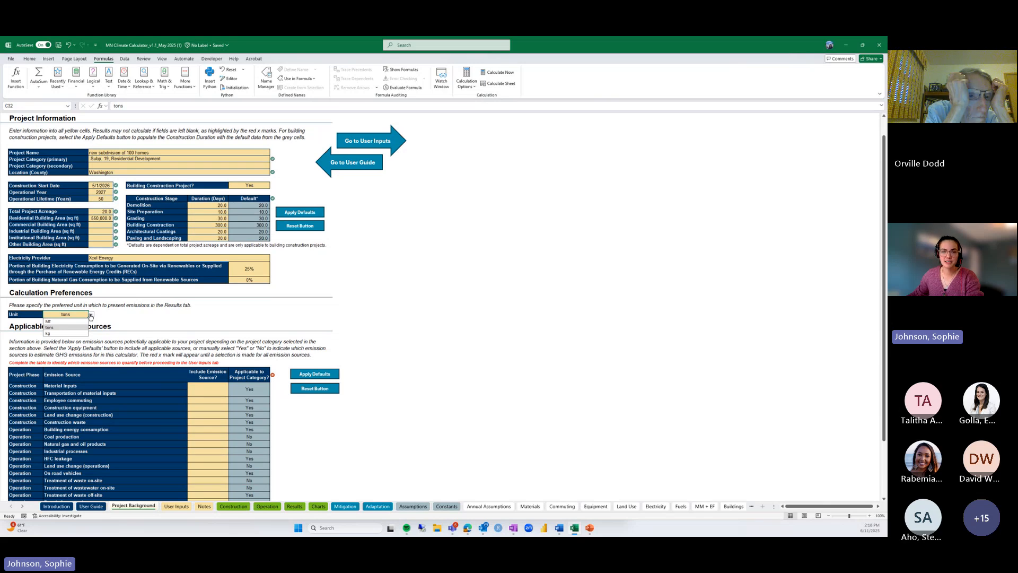
left_click(48, 321)
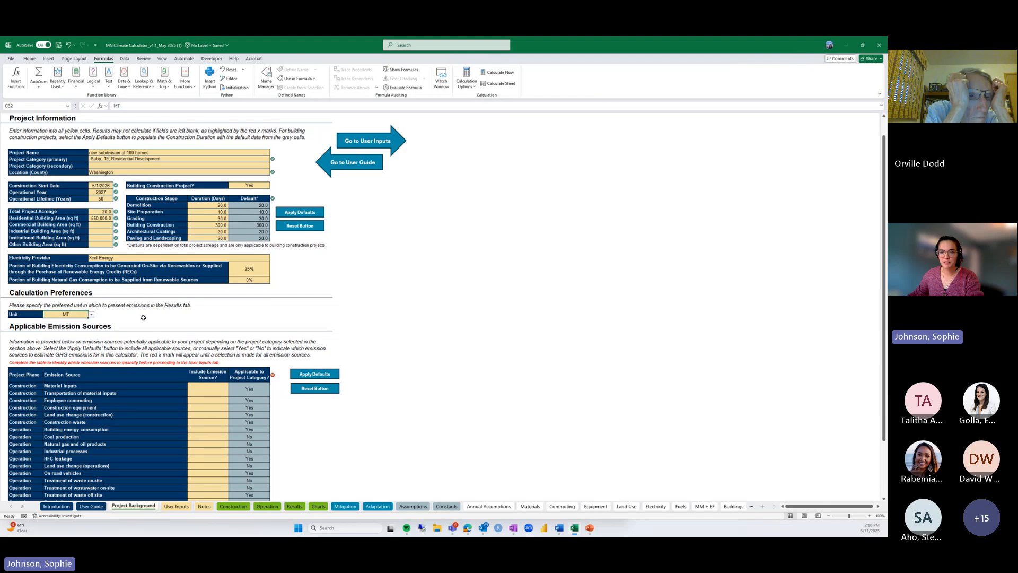
scroll(143, 318, "down", 4)
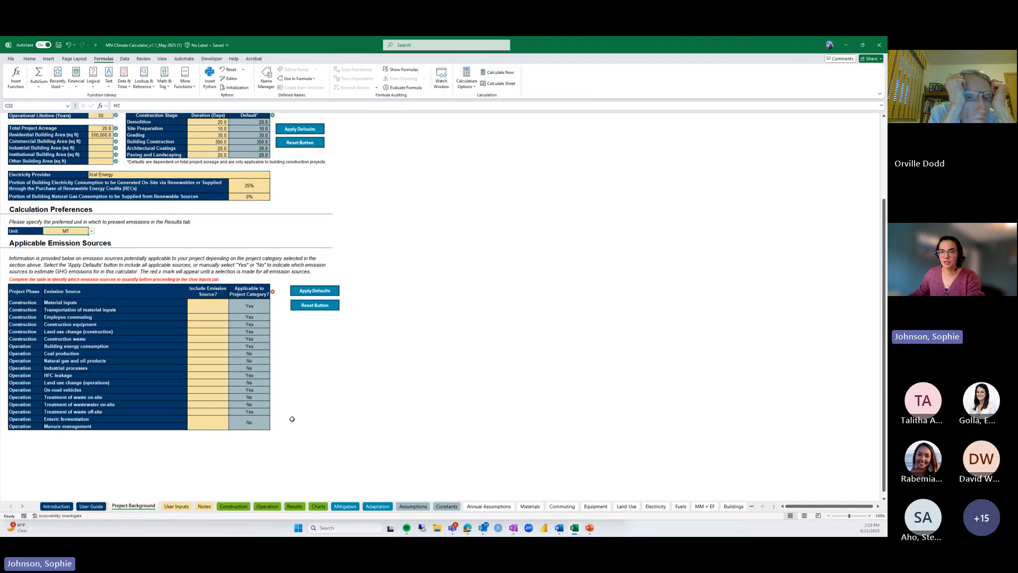
Fill in default emission source inclusions, then go to the User Inputs (Step 2) sheet
left_click(334, 293)
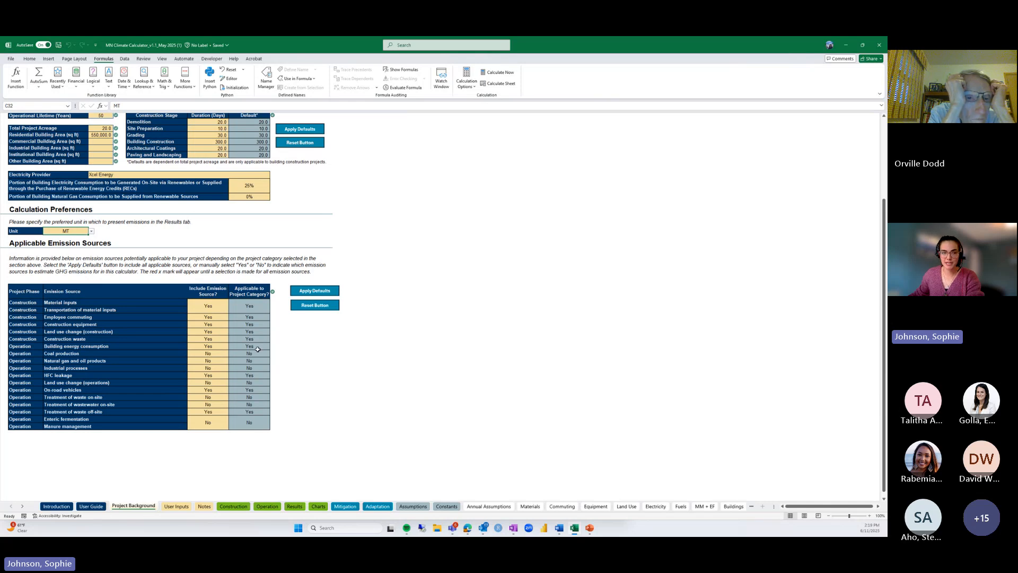
scroll(288, 354, "up", 5)
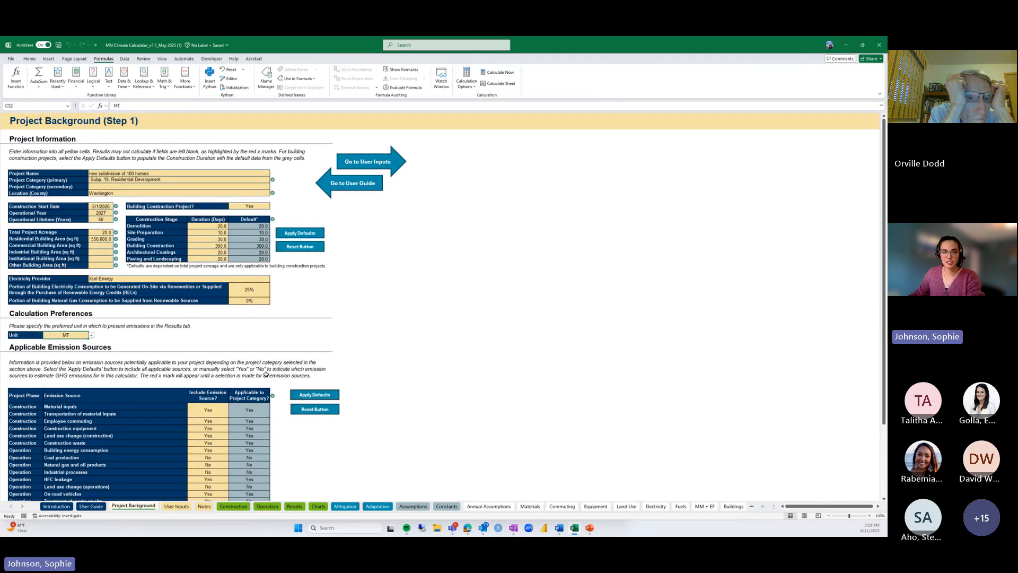
left_click(393, 166)
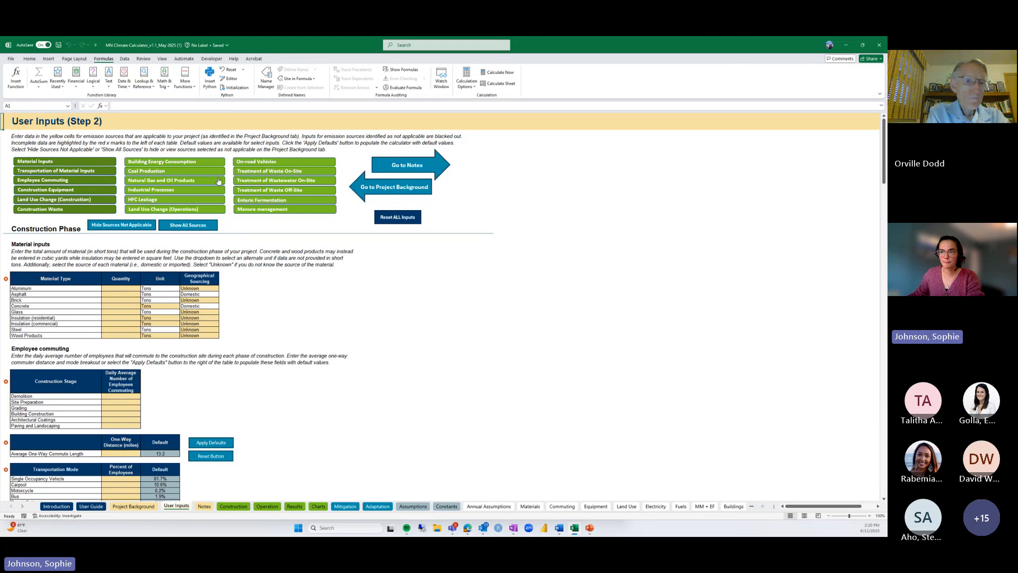
Enter material tonnages: asphalt 1,500, brick 125, concrete 1,250, glass 50, residential insulation 75, steel 250, wood 500
scroll(256, 274, "down", 2)
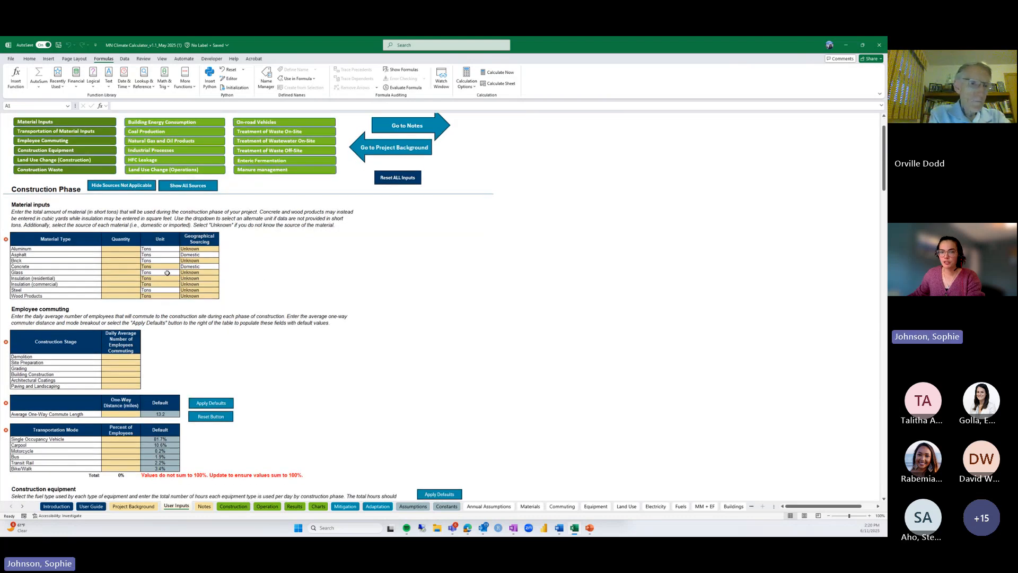
left_click(80, 255)
left_click(124, 255)
type("1500")
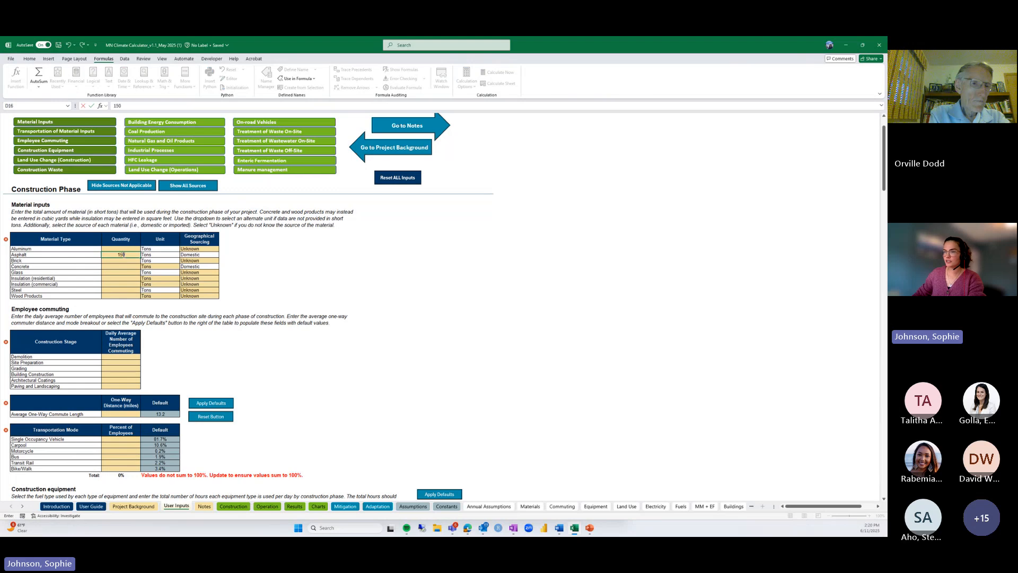
key("Return")
type("125")
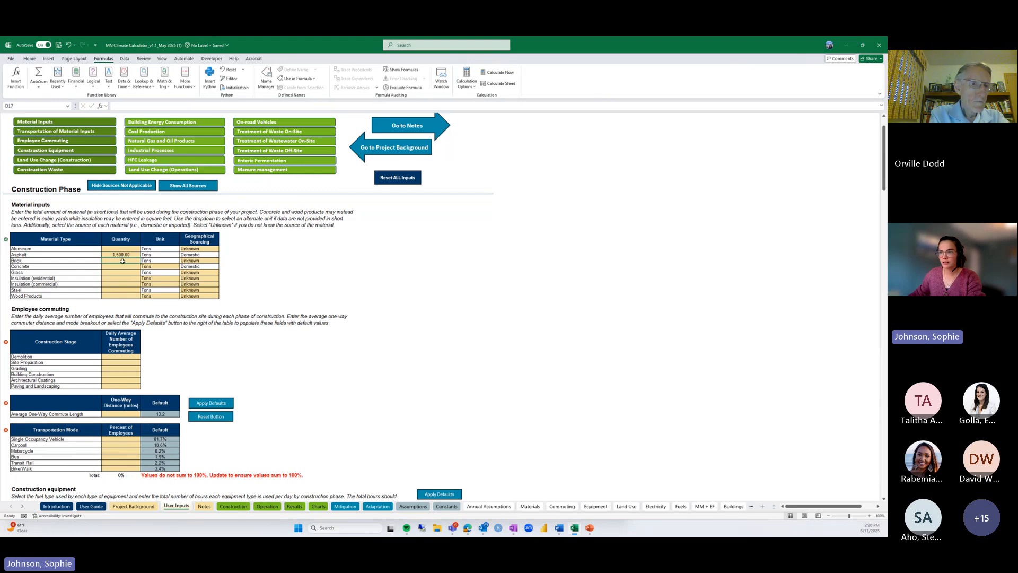
key("Return")
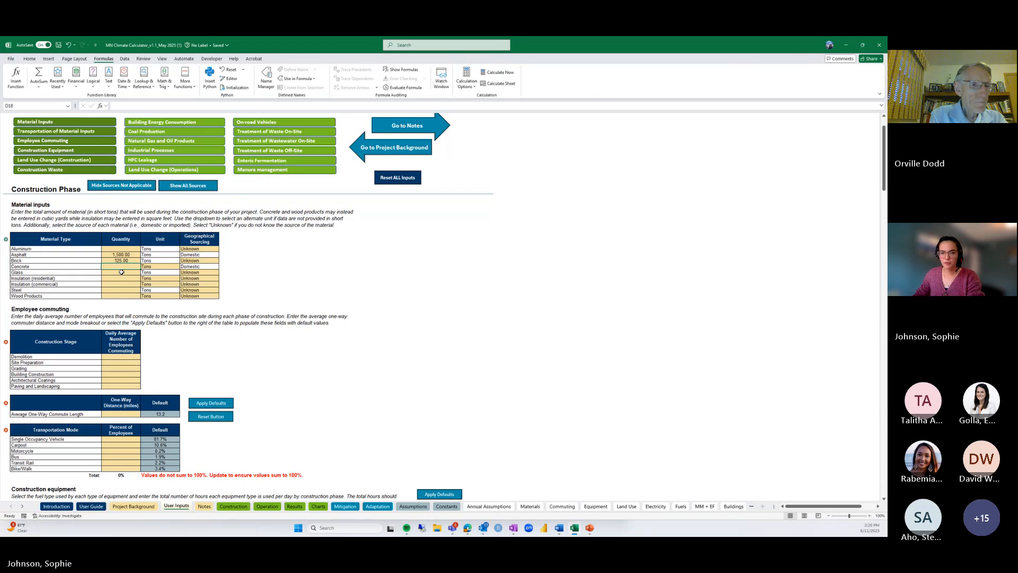
type("1,25")
type("0")
key("Return")
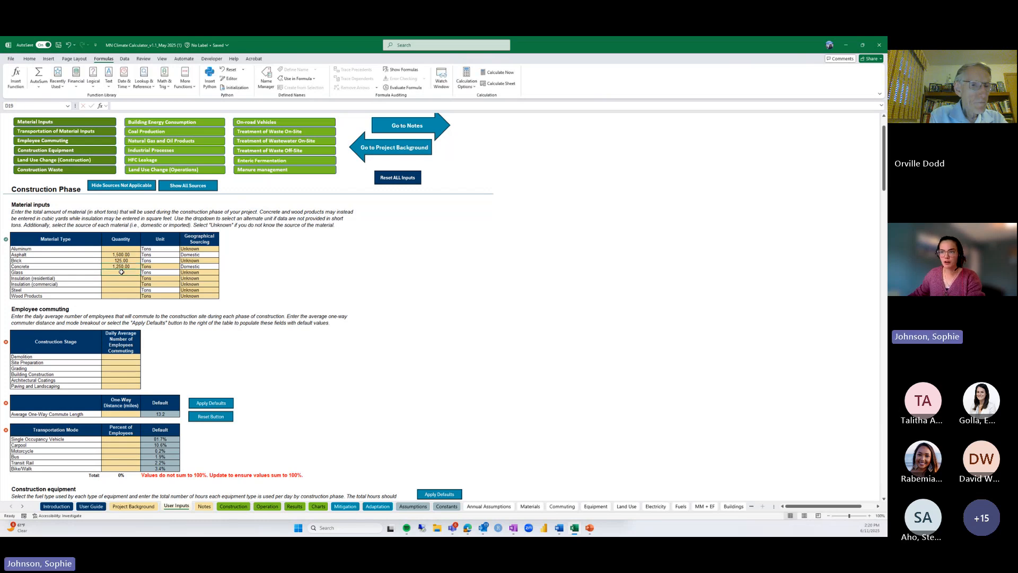
type("50")
key("Return")
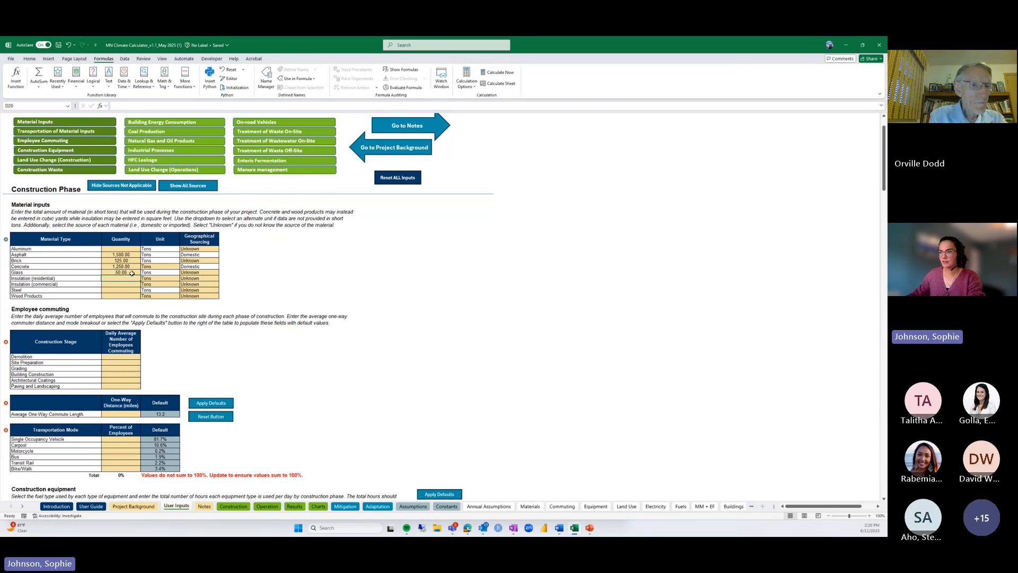
type("75")
key("Return")
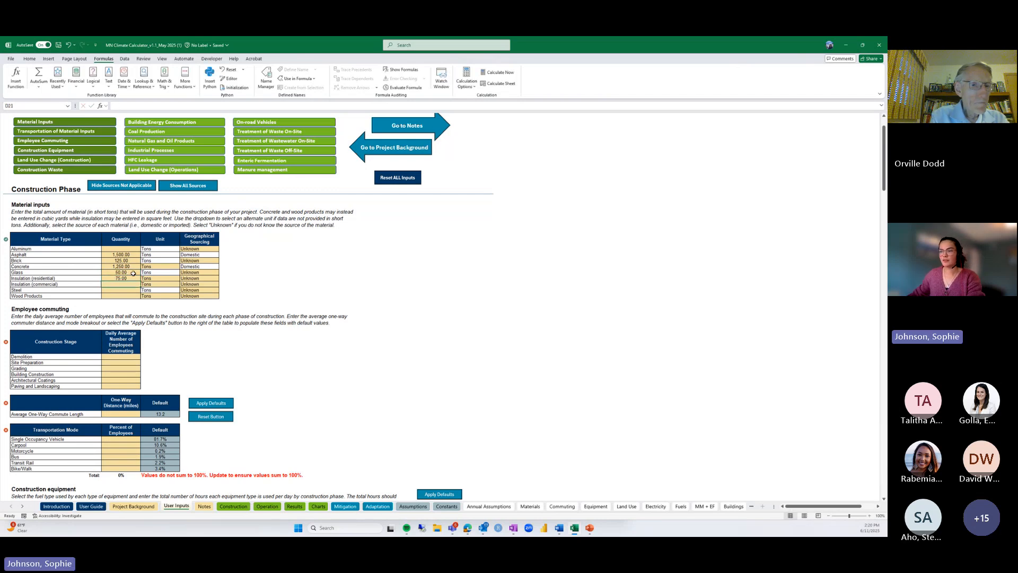
key("Return")
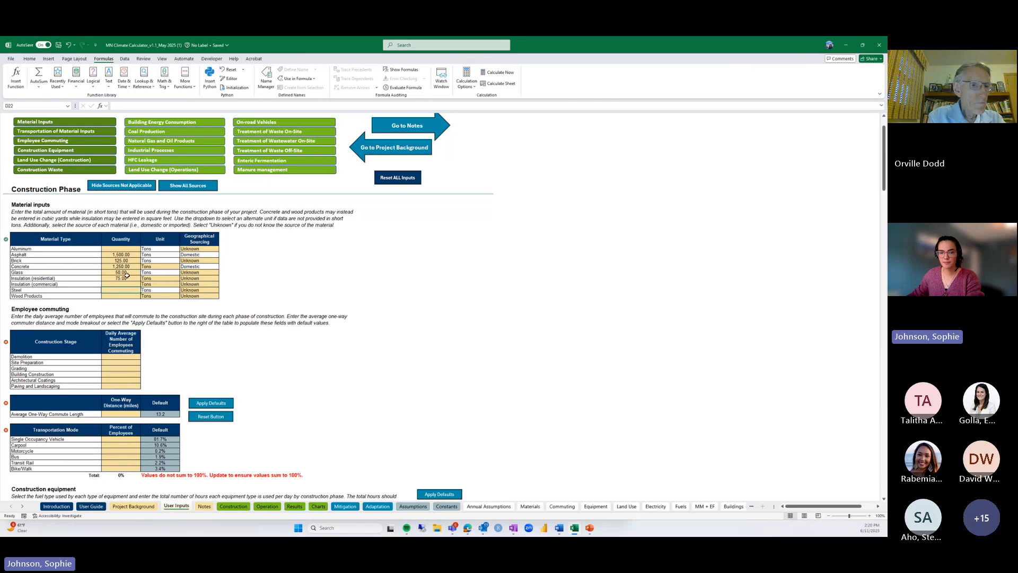
type("250")
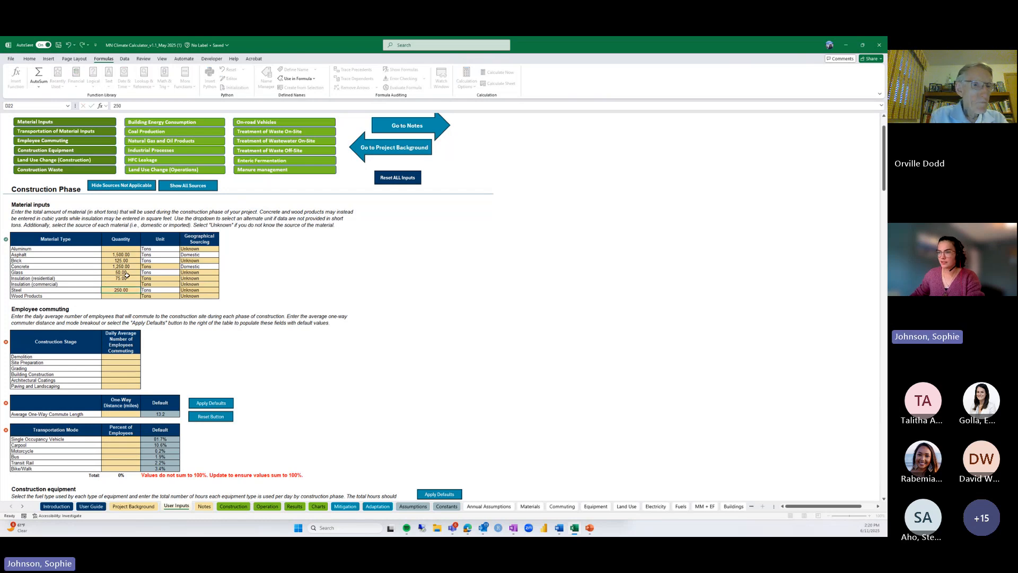
key("Return")
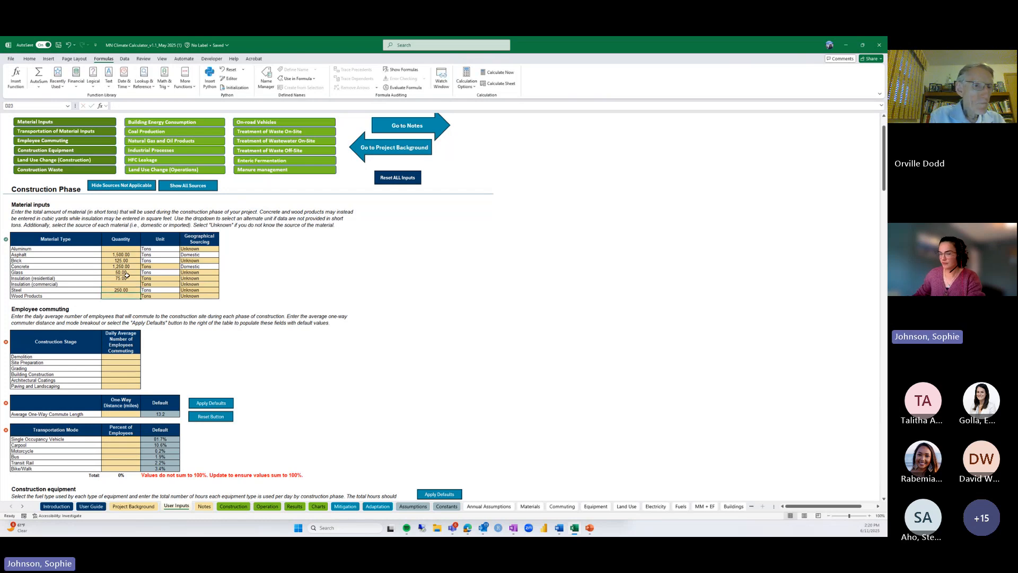
type("500")
key("Return")
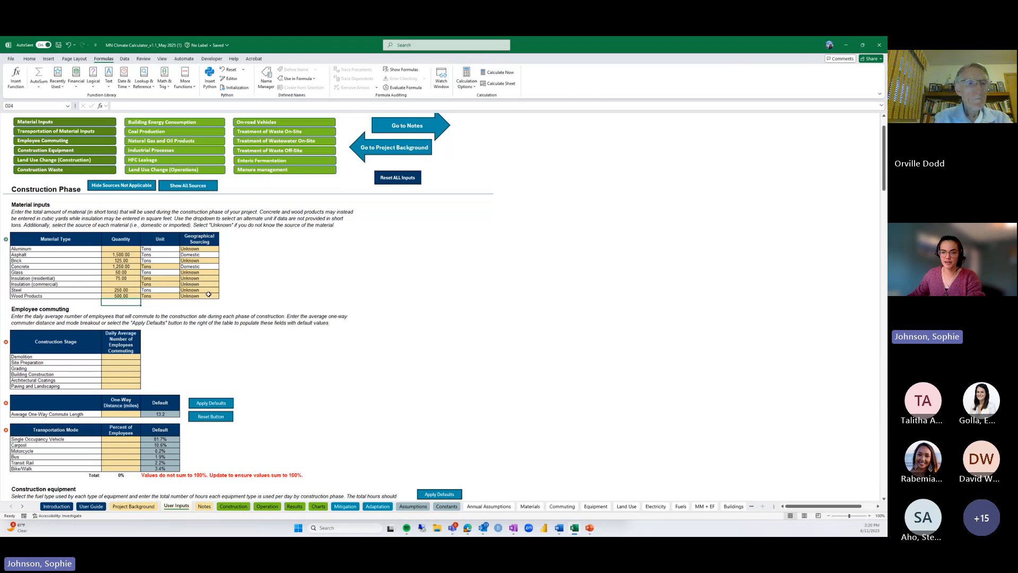
scroll(212, 293, "down", 5)
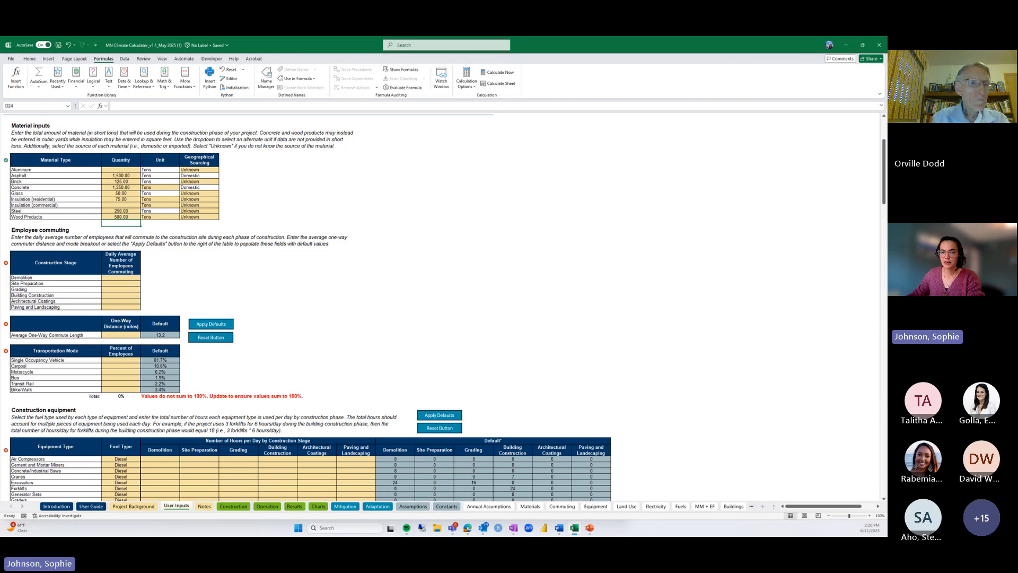
Enter daily commuters: demolition 10; site prep, grading, building, coatings 50 each; paving 25
left_click(105, 278)
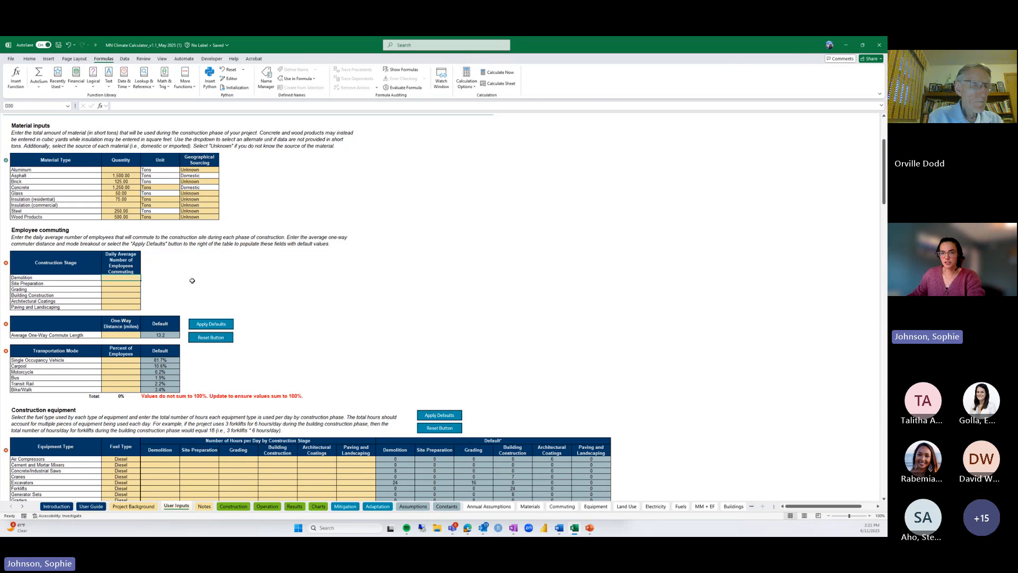
type("10")
key("Return")
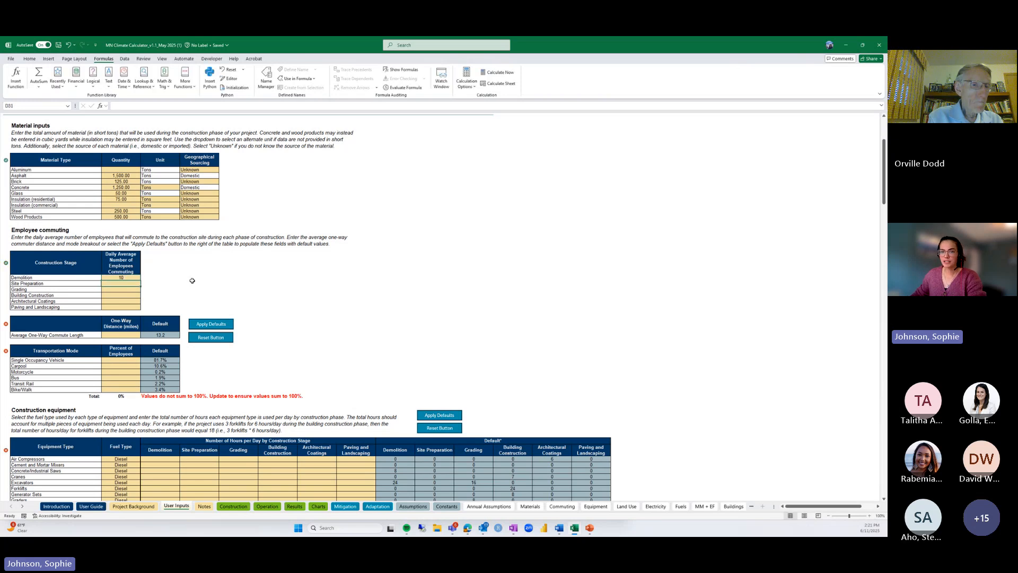
type("50")
key("Return")
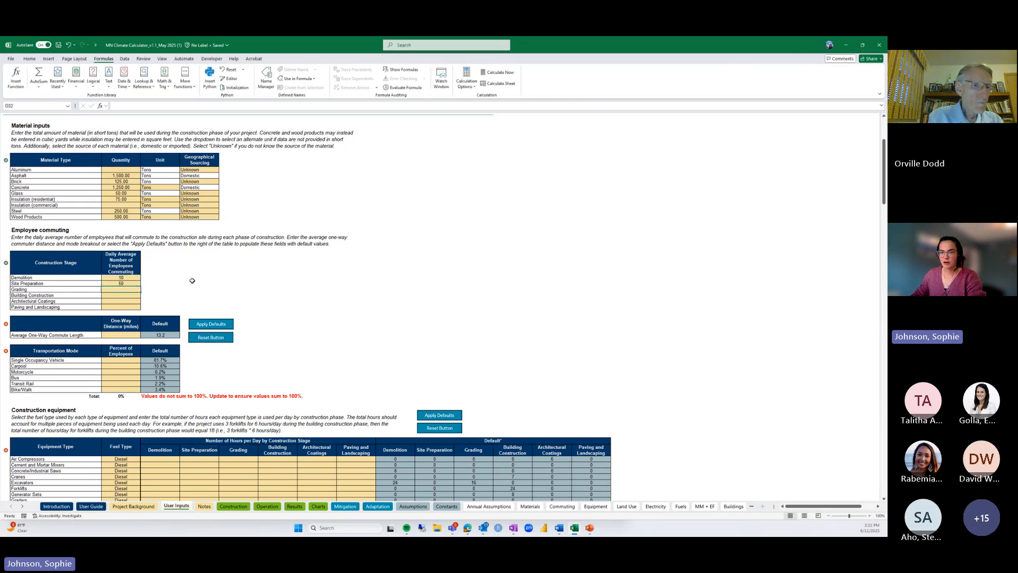
type("50")
key("Return")
type("50")
key("Return")
type("50")
key("Return")
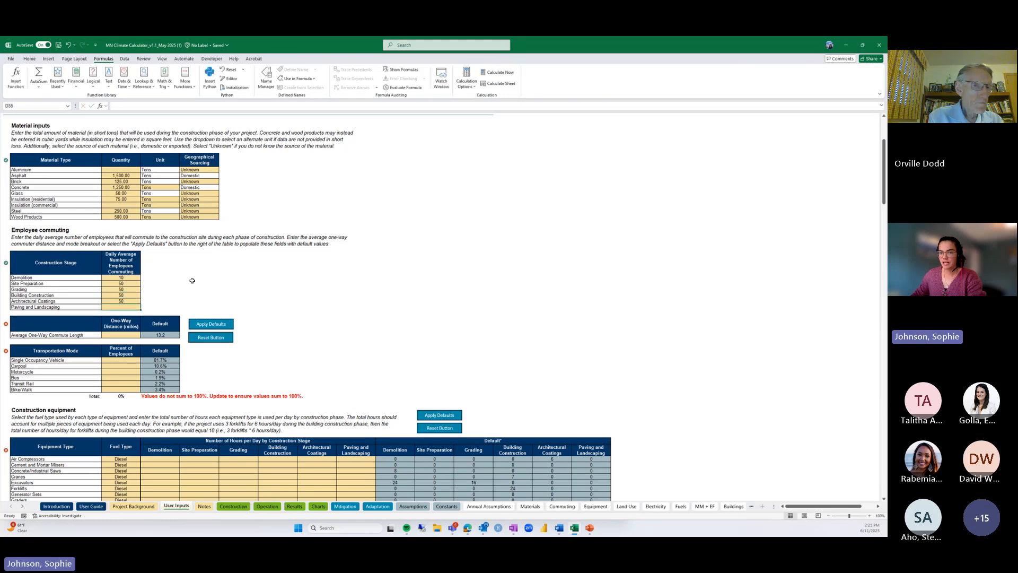
type("25")
key("Return")
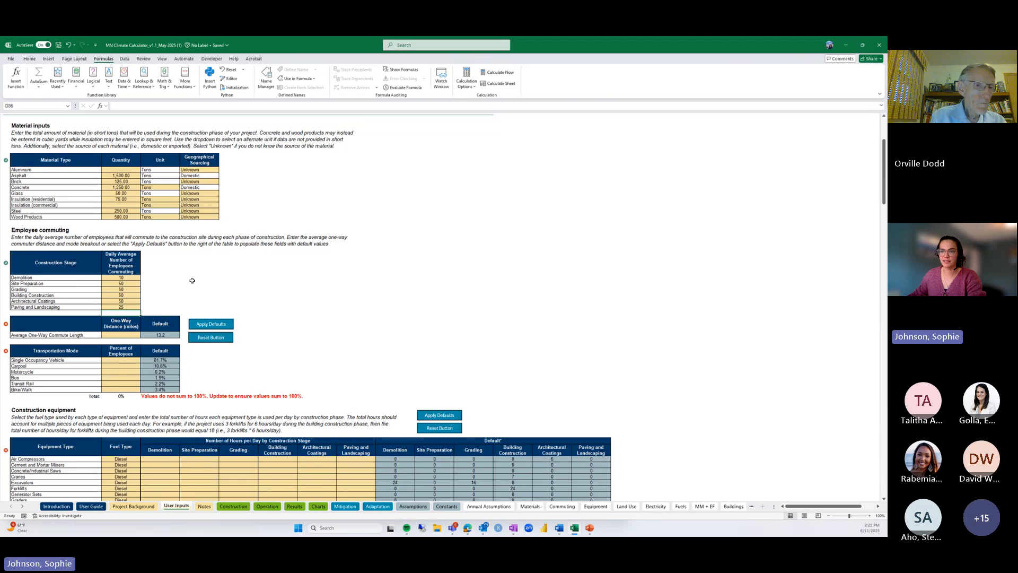
scroll(192, 280, "down", 1)
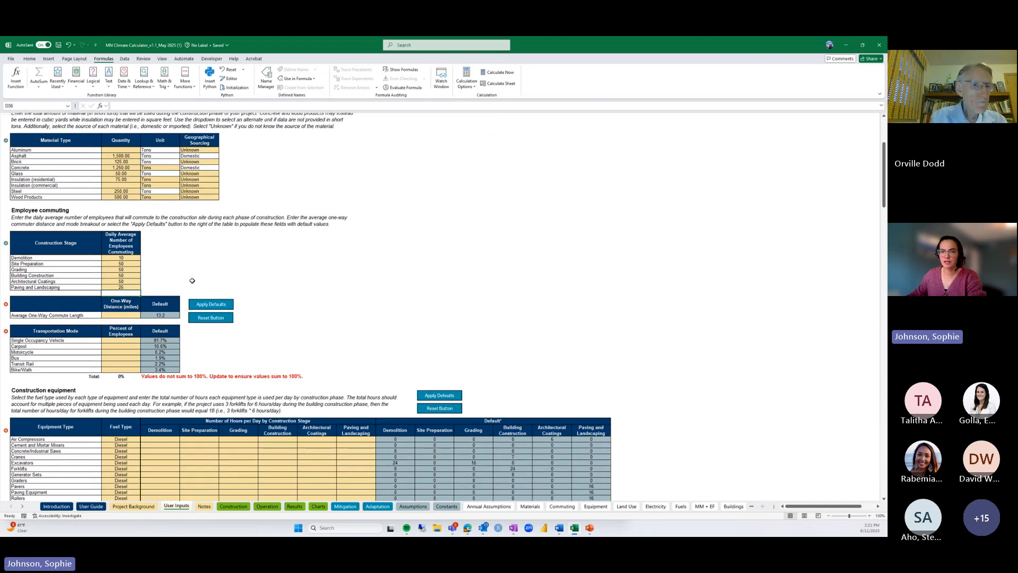
Apply the default 13.2-mile commute, then set Transit Rail, Bike/Walk and Bus shares to 0%
left_click(208, 305)
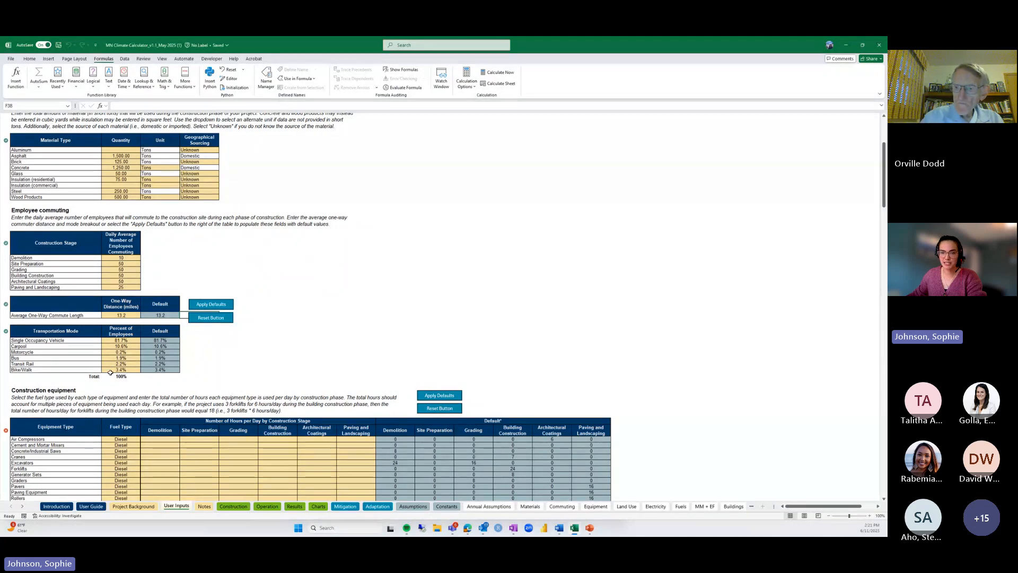
left_click(112, 363)
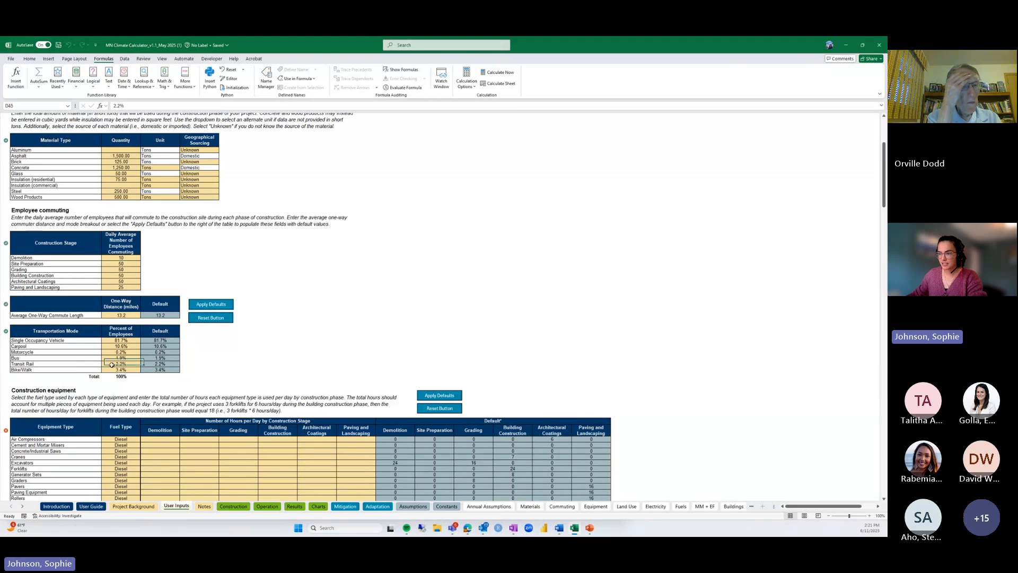
type("0")
key("Return")
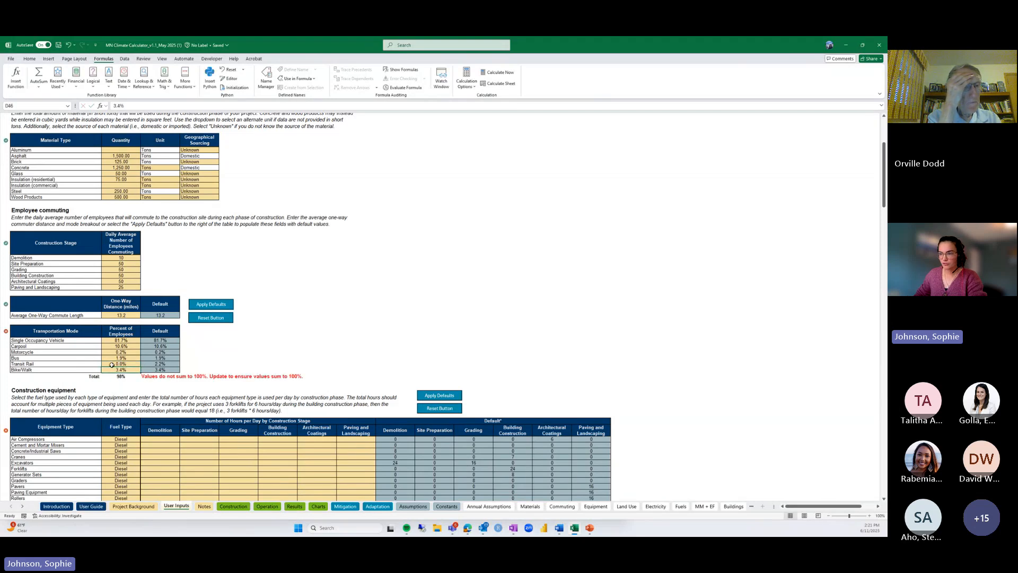
type("0")
key("Up")
key("Up")
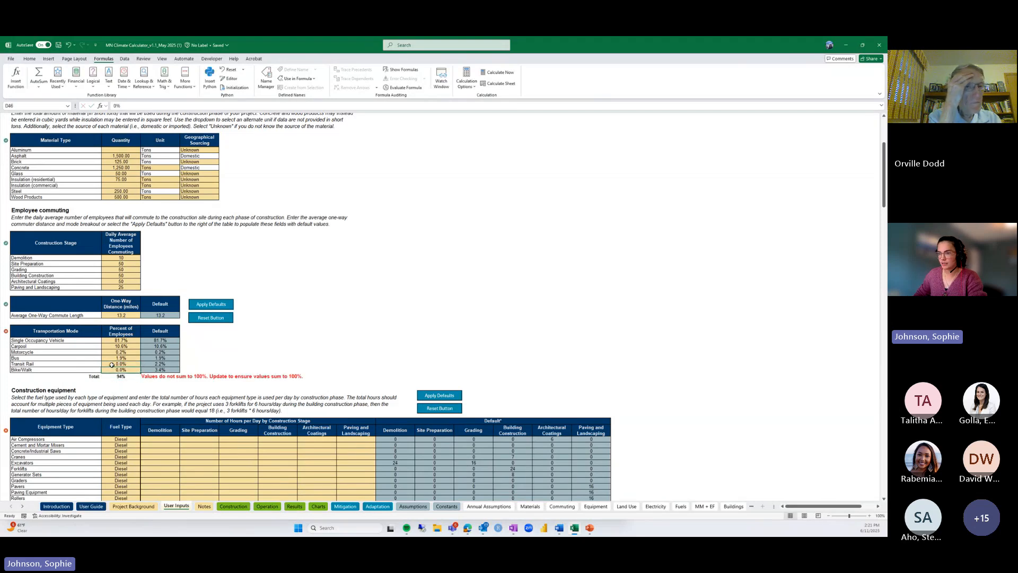
type("0")
key("Return")
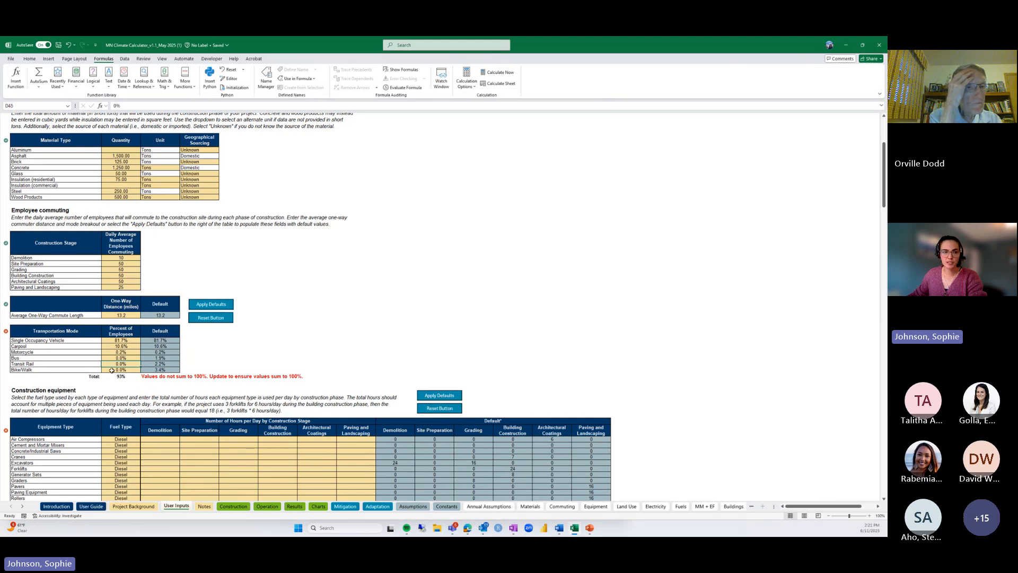
Set single-occupancy vehicle to 80%, carpool 15%, motorcycle 5%, and the remaining mode 0%
left_click(118, 342)
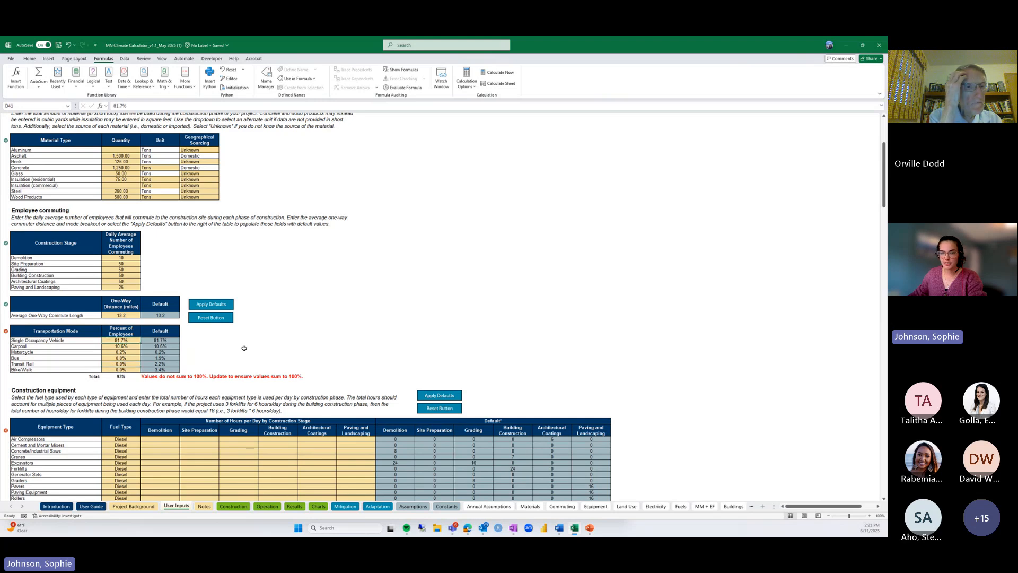
type("80")
key("Return")
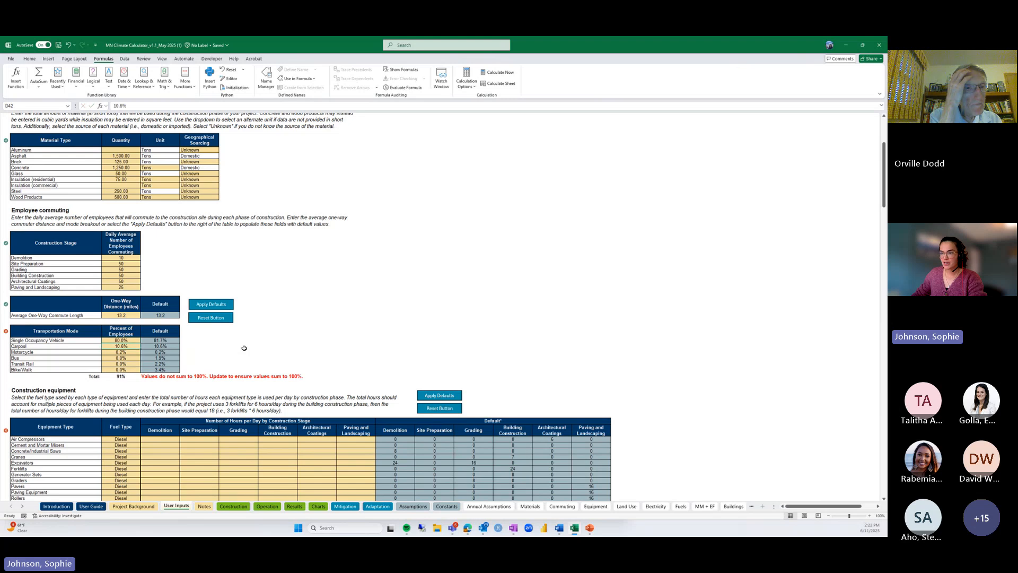
type("15")
key("Return")
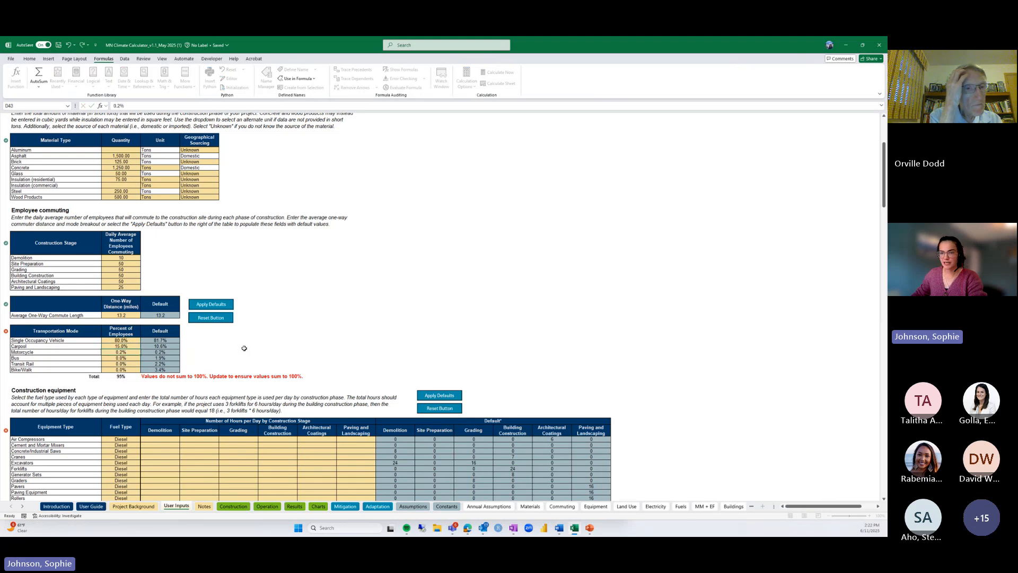
type("5")
key("Return")
type("0")
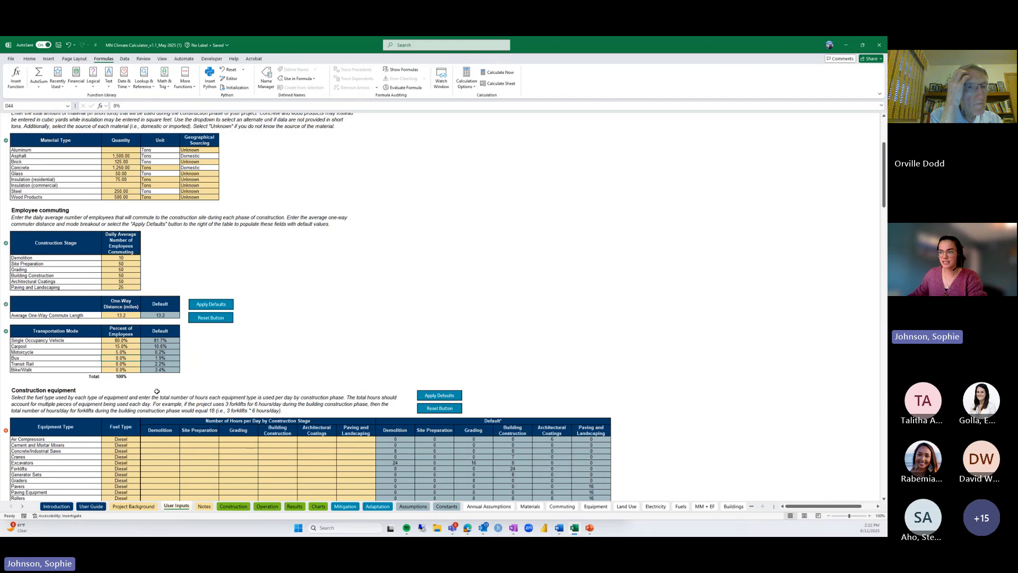
Keep Diesel as the Air Compressors fuel and fill the equipment hours table with default hours
scroll(156, 364, "down", 6)
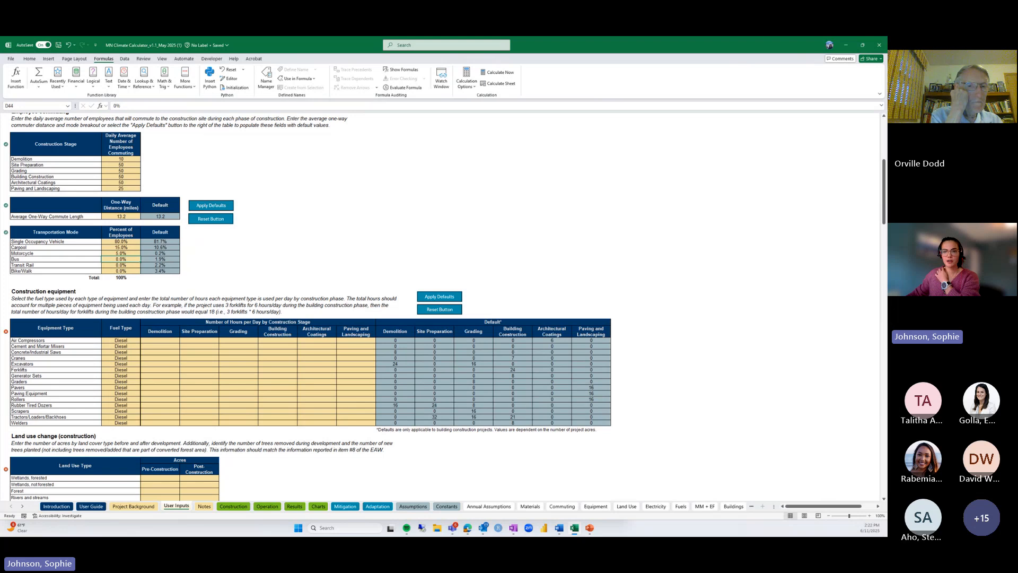
left_click(132, 341)
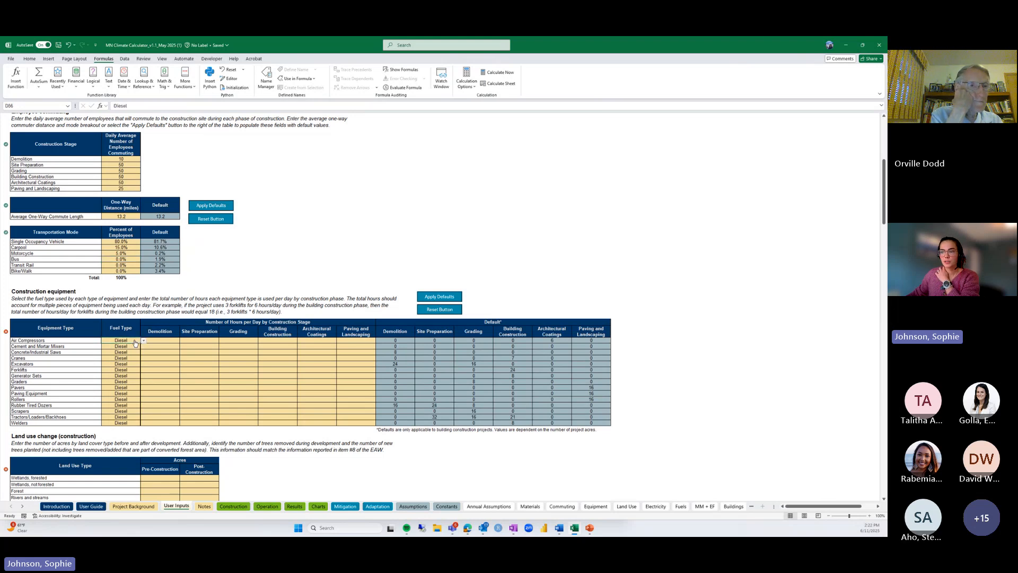
left_click(144, 341)
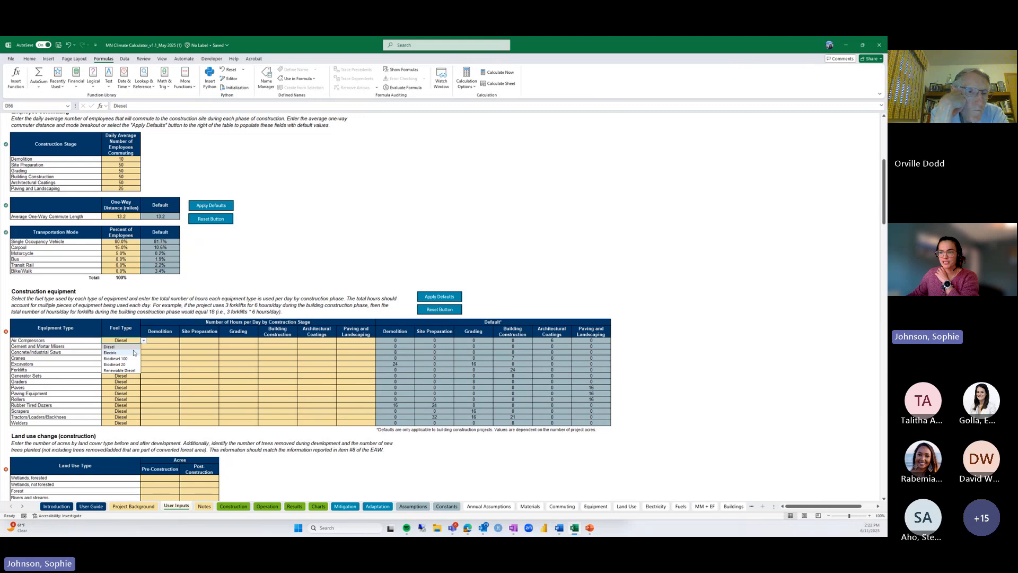
left_click(133, 347)
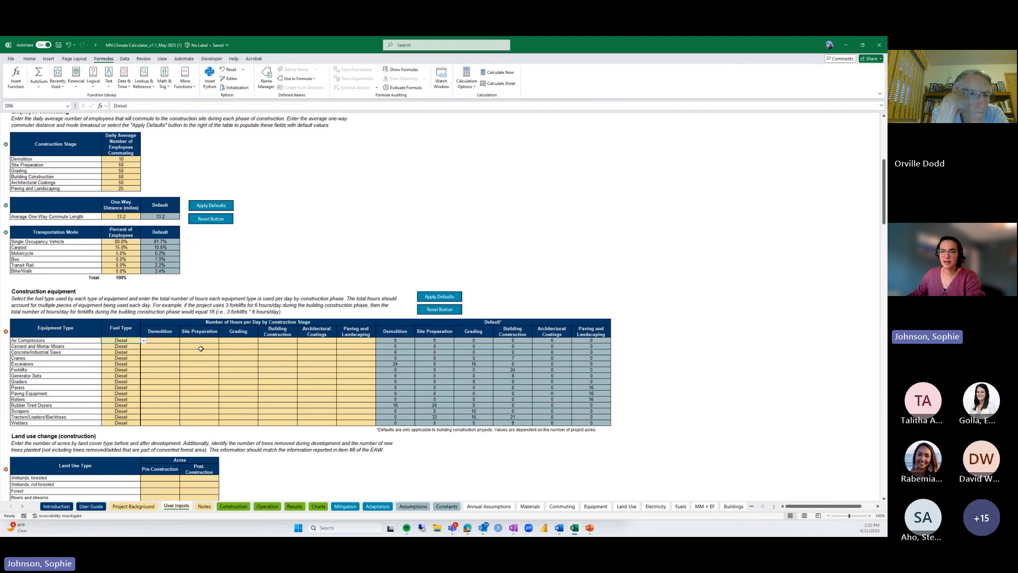
left_click(424, 300)
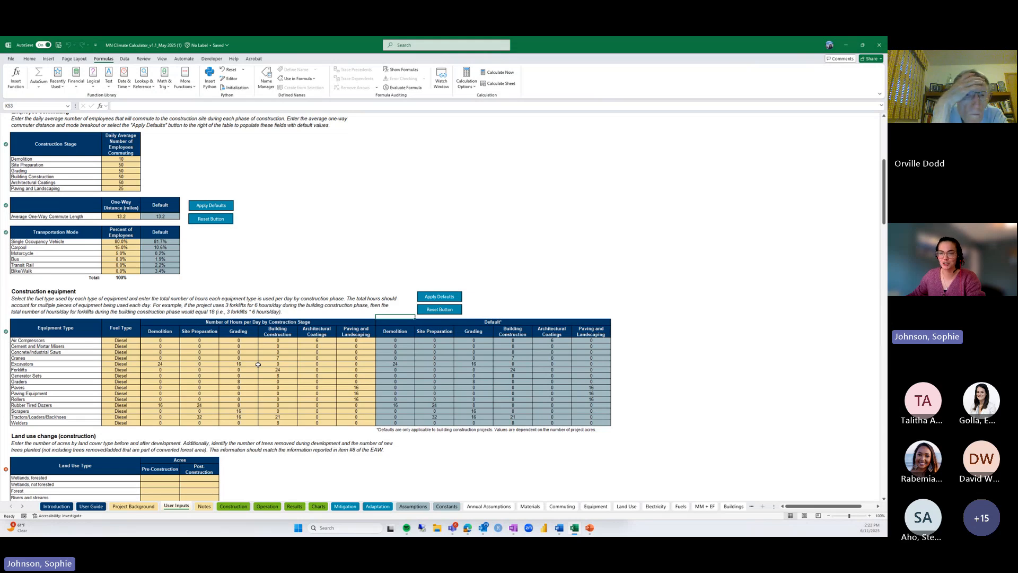
scroll(258, 364, "down", 7)
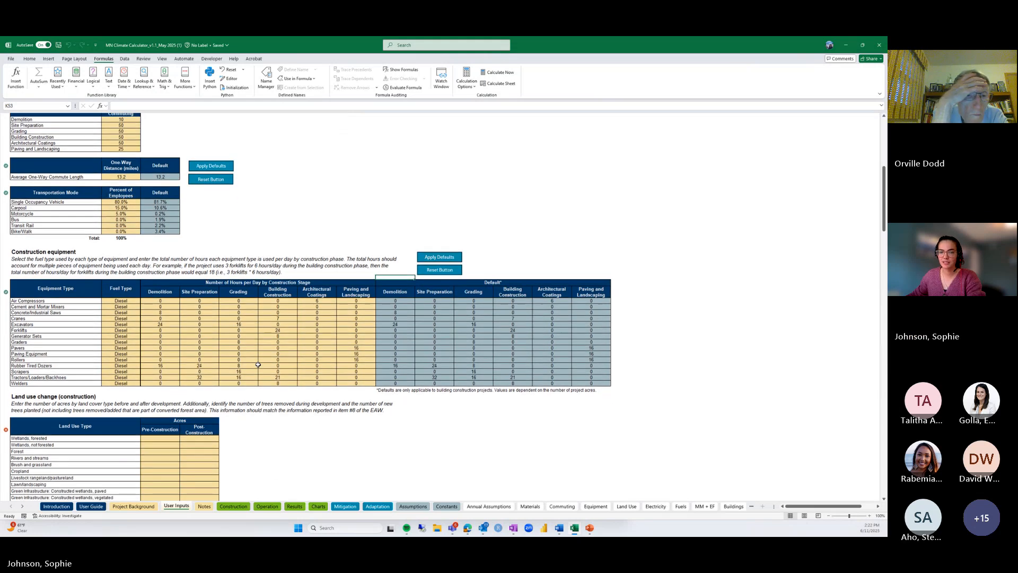
scroll(258, 364, "down", 2)
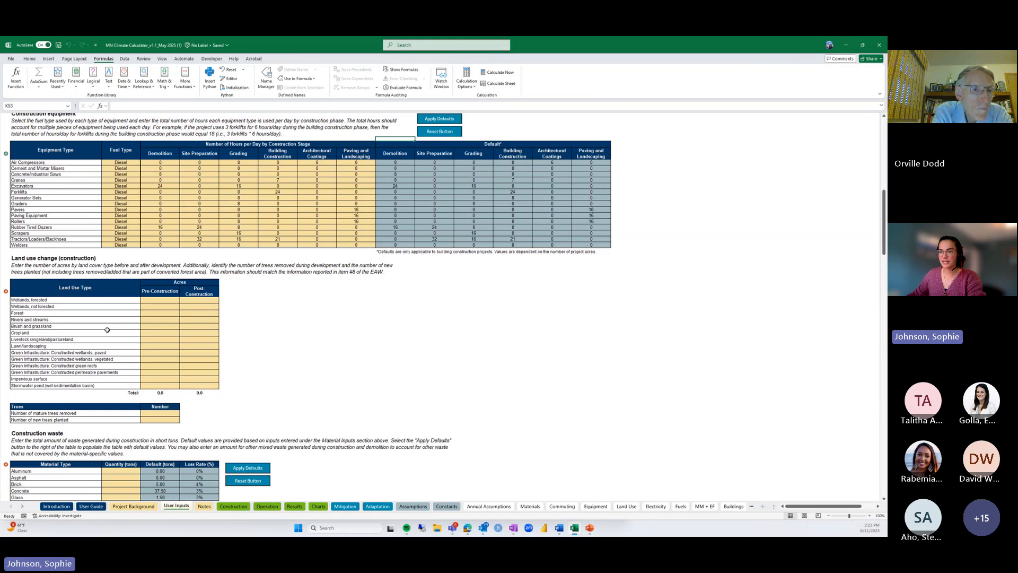
Enter 20 acres brush/grassland pre-construction, then 15 impervious and 5 lawn/landscaping post-construction
left_click(144, 328)
type("20")
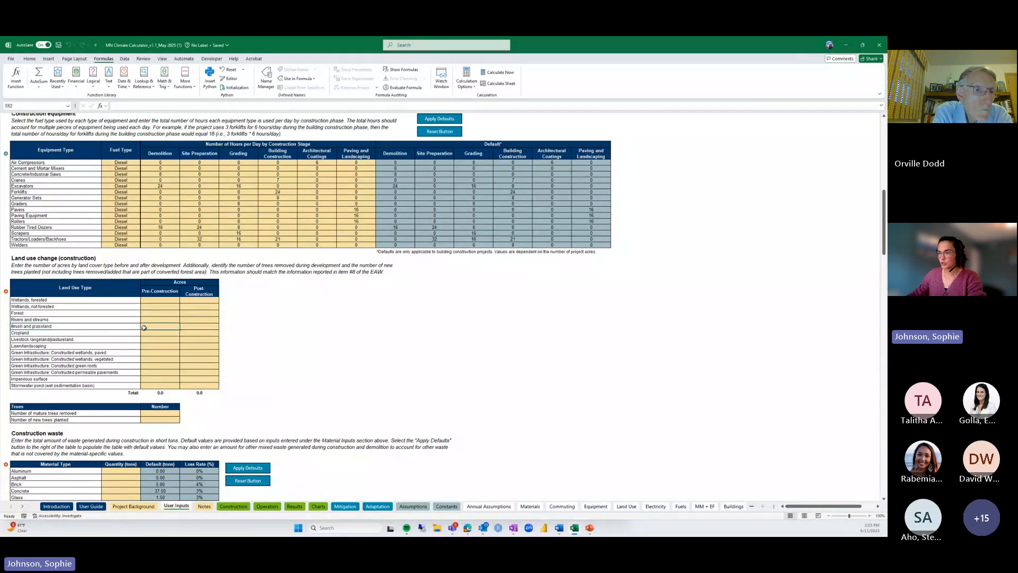
key("Return")
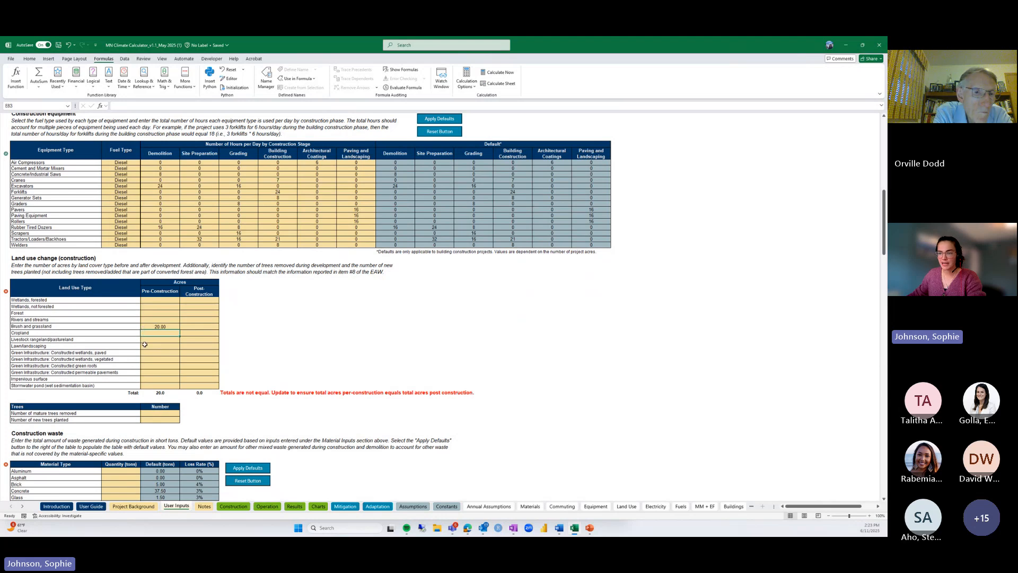
left_click(68, 379)
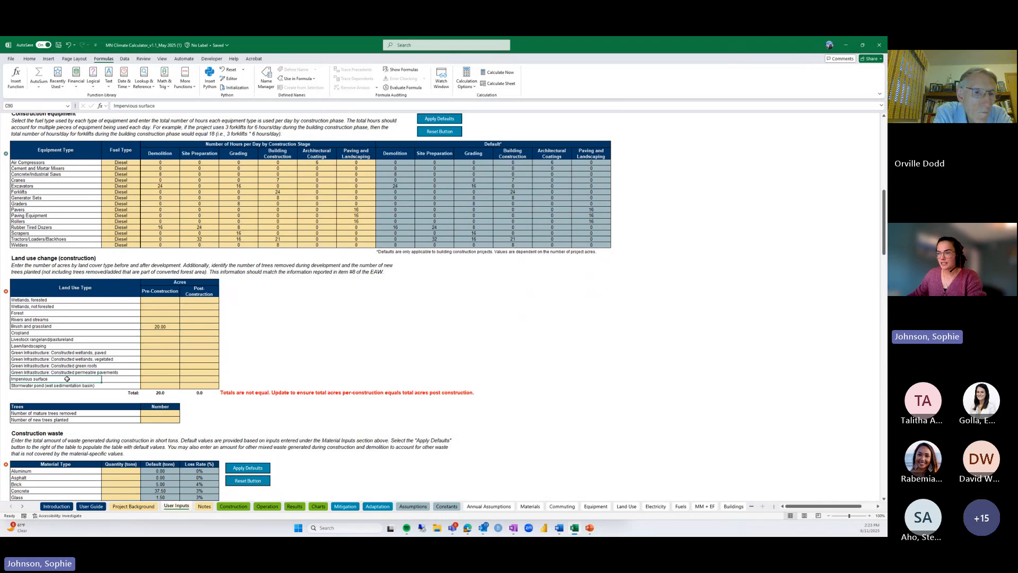
left_click(189, 378)
type("15")
key("Return")
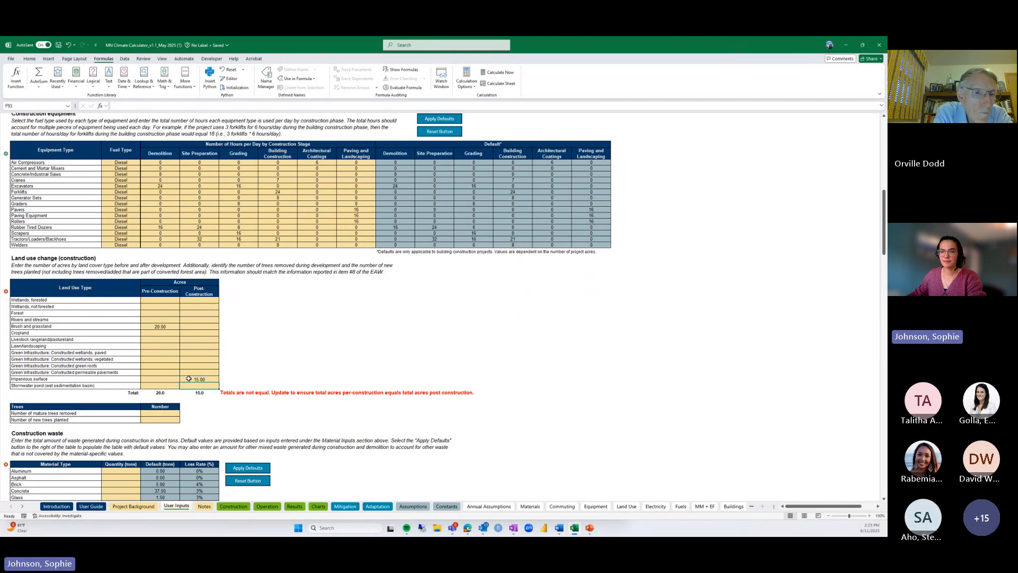
left_click(92, 346)
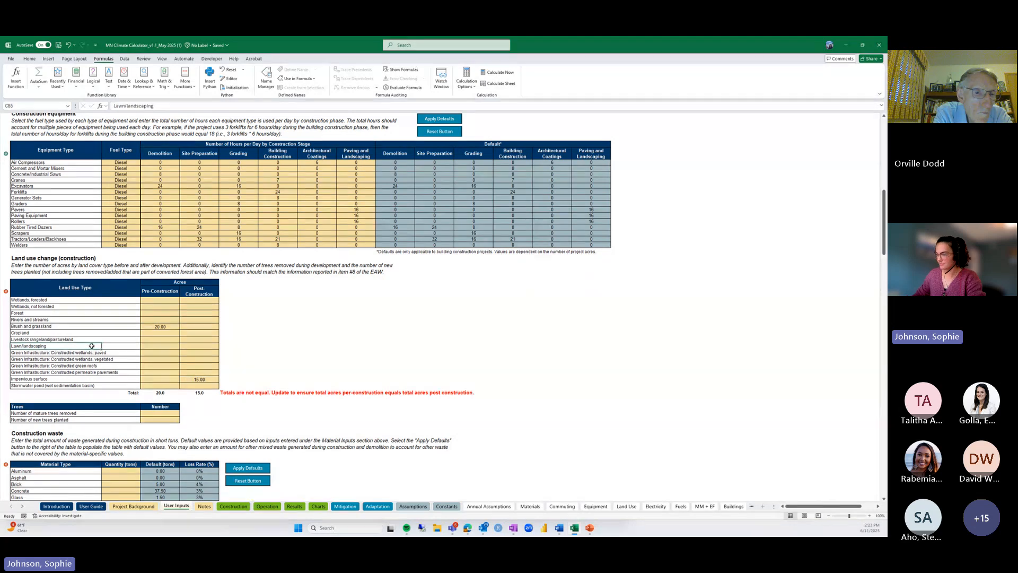
key("Right")
key("Right")
type("5")
key("Return")
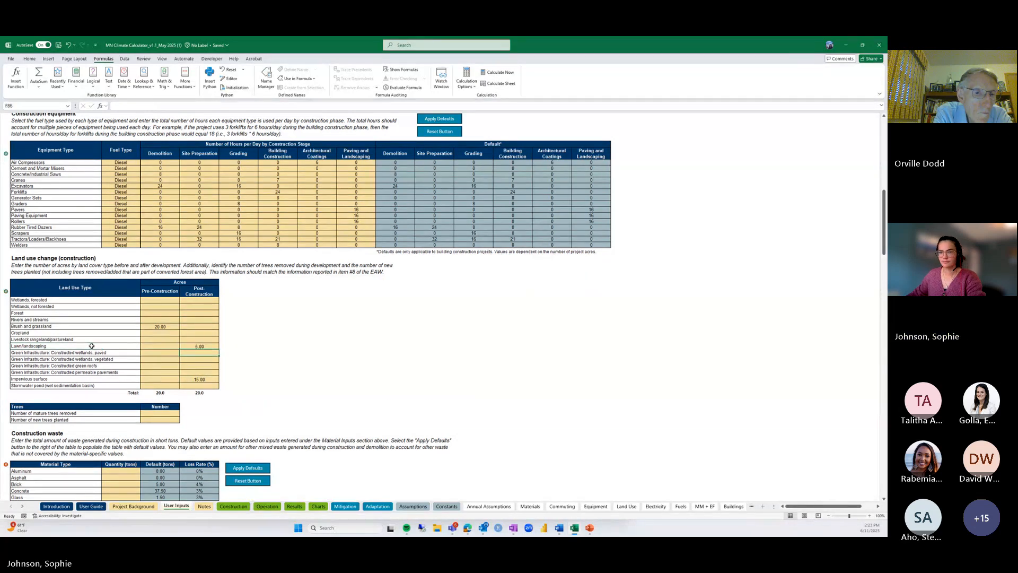
Record 20 mature trees removed and 100 new trees planted
scroll(92, 346, "down", 1)
scroll(91, 346, "down", 3)
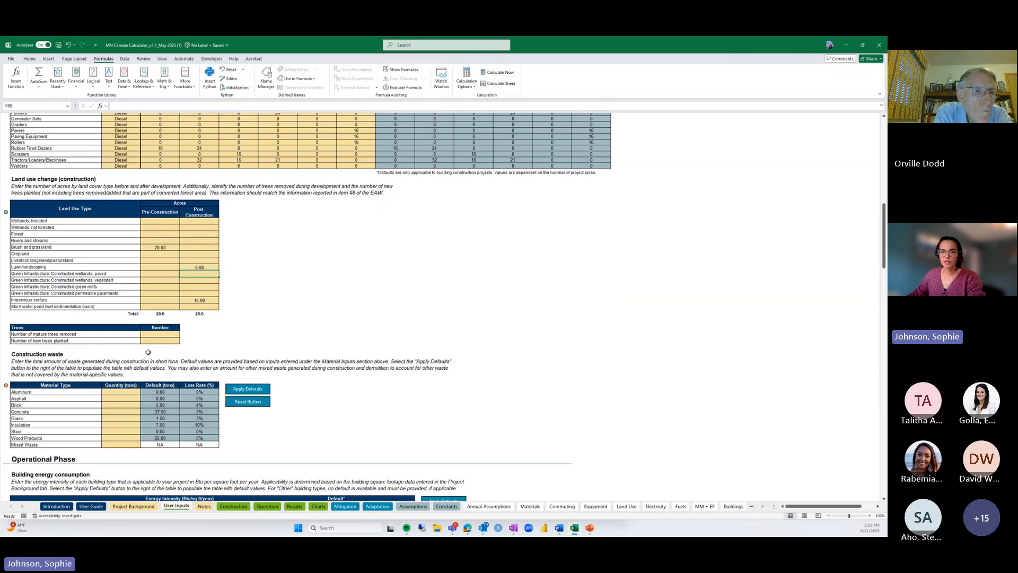
left_click(157, 333)
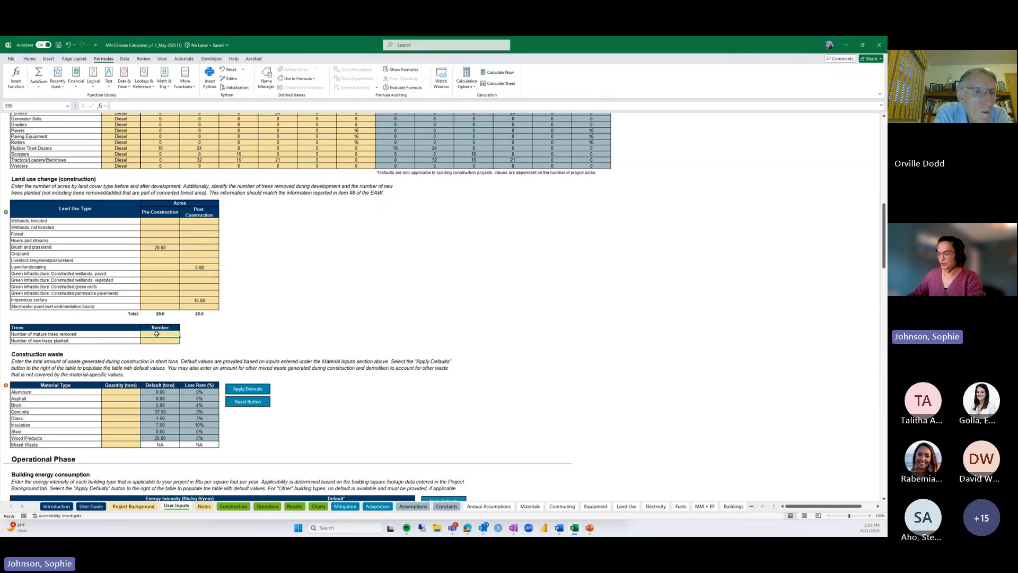
type("20")
key("Return")
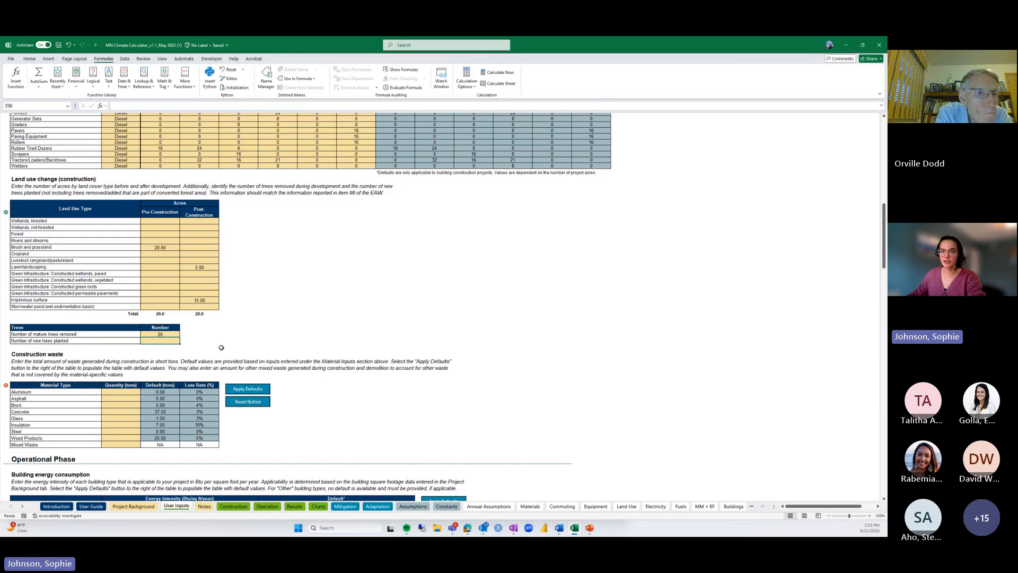
type("100")
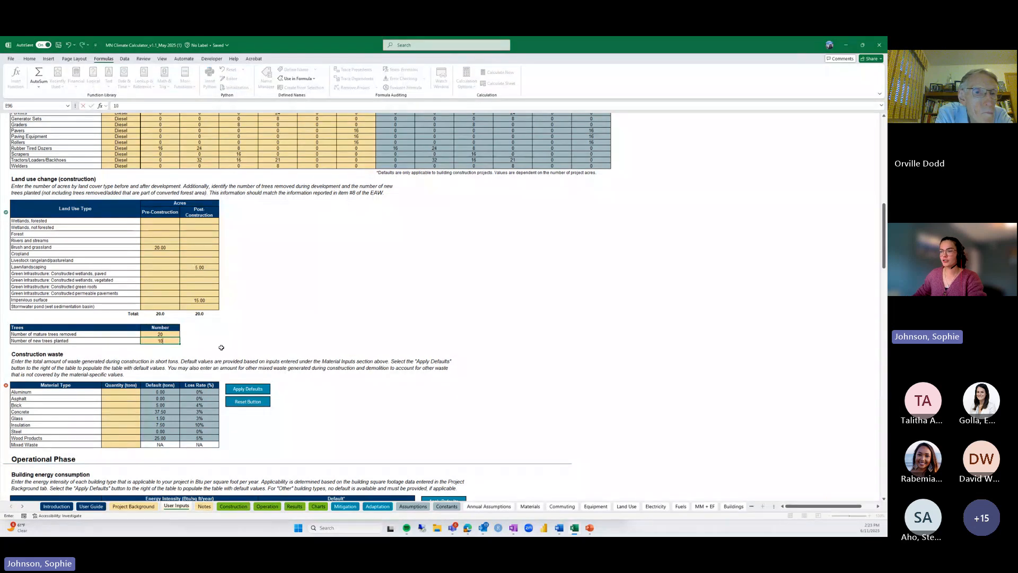
key("Return")
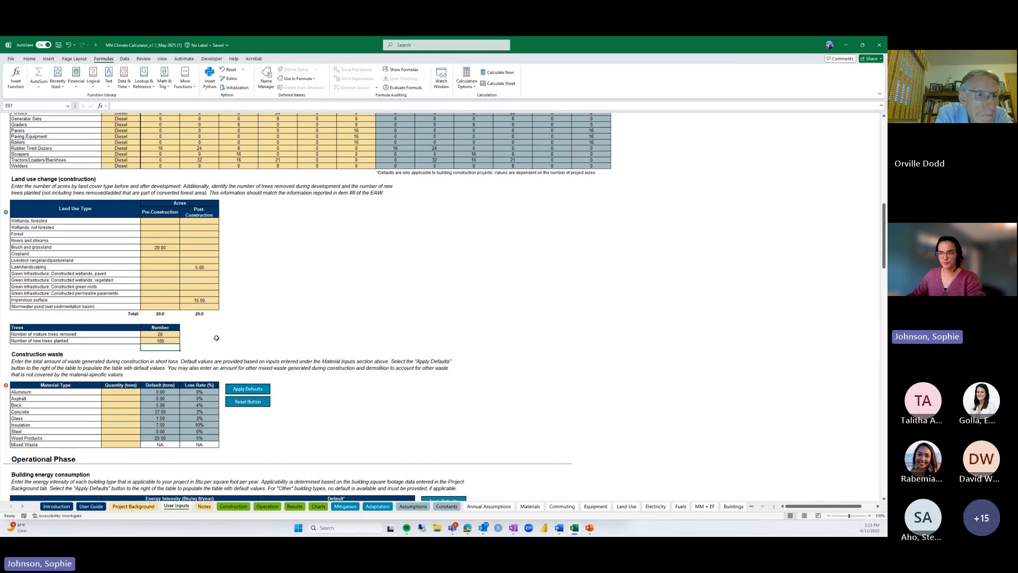
scroll(216, 338, "down", 3)
scroll(217, 337, "down", 1)
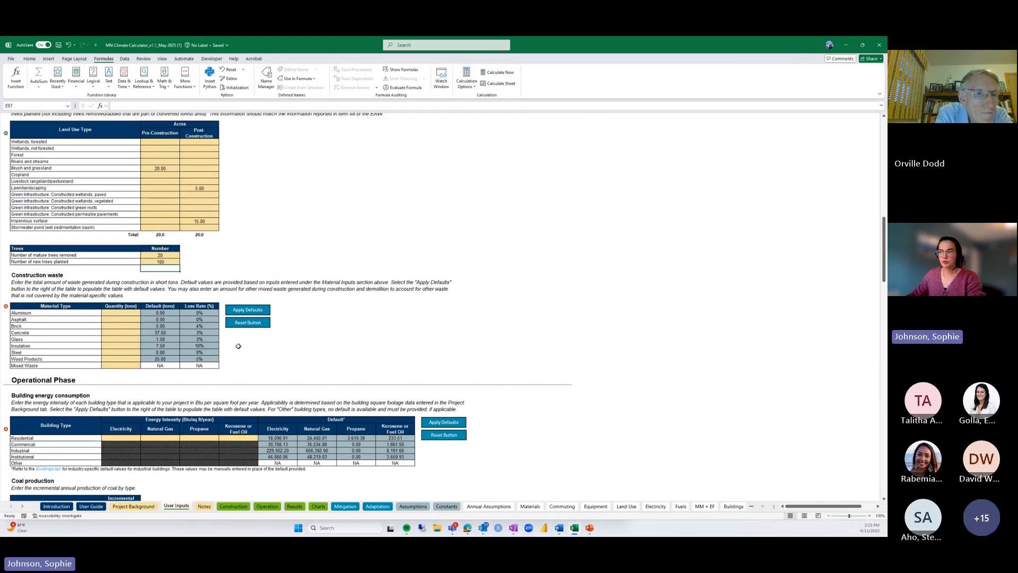
Apply default waste tonnages (concrete 37.5, wood 25, insulation 7.5, brick 5) and add 5 tons mixed waste
left_click(241, 311)
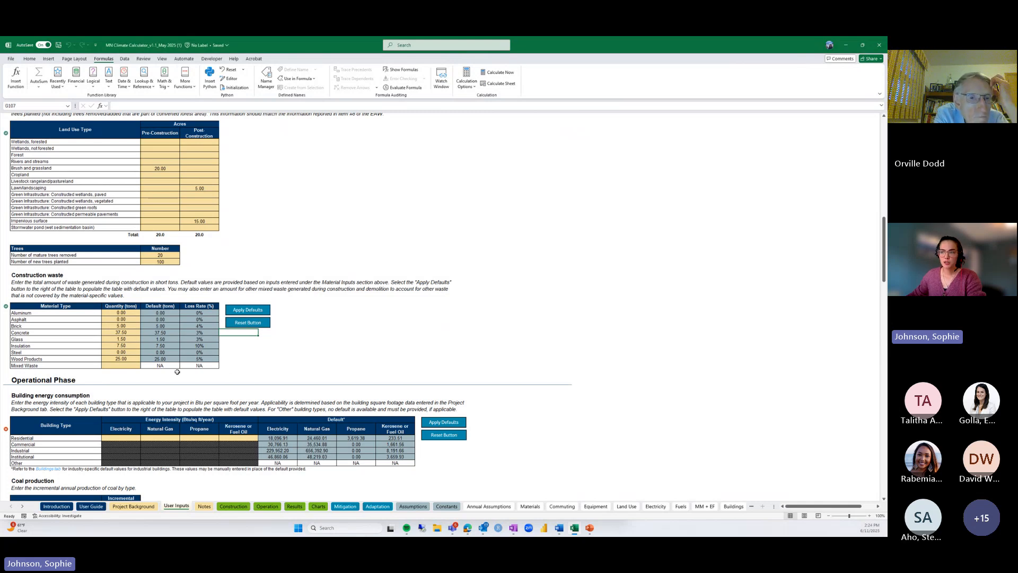
left_click(123, 366)
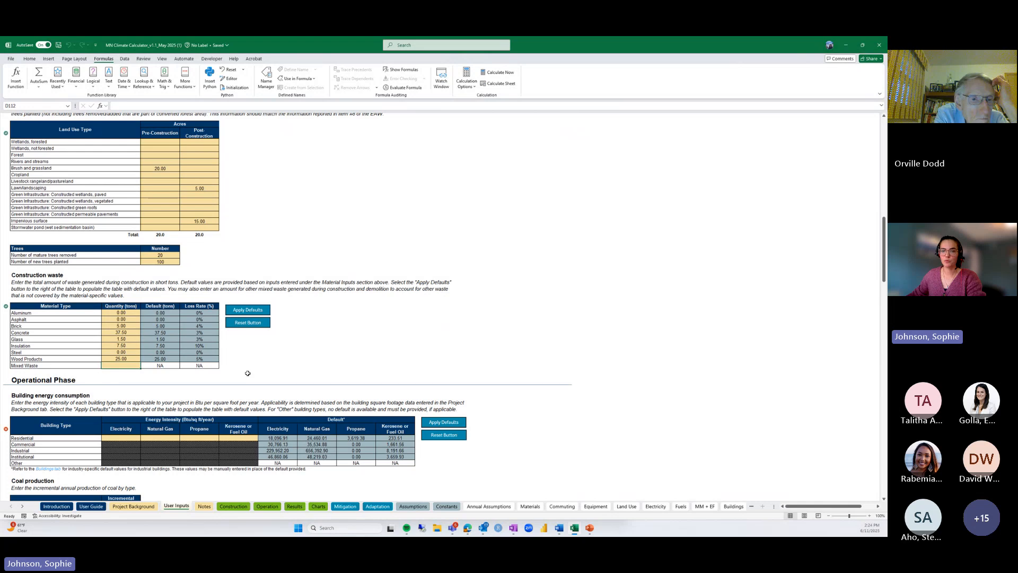
type("5")
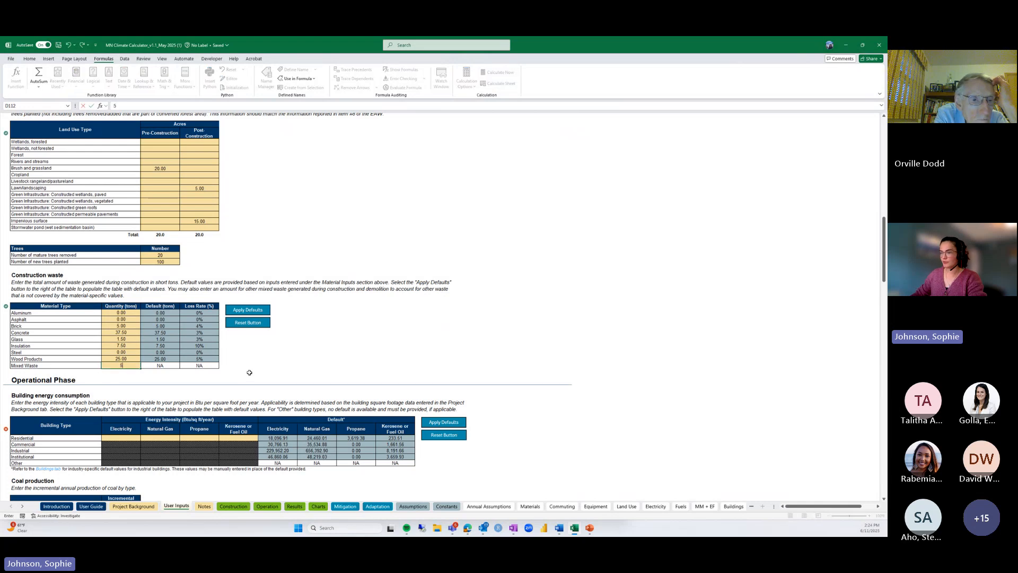
key("Return")
scroll(249, 372, "down", 5)
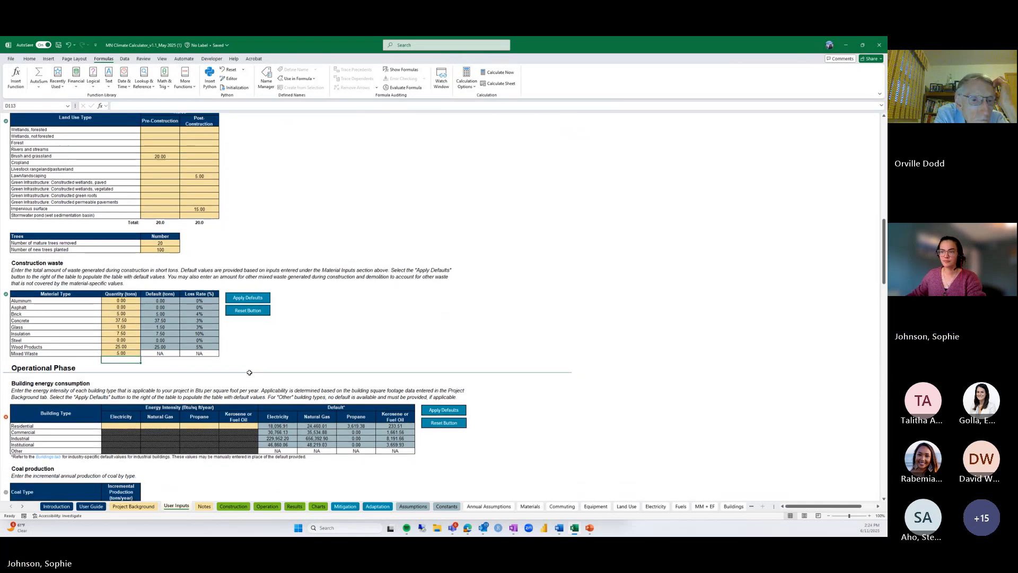
scroll(249, 372, "down", 3)
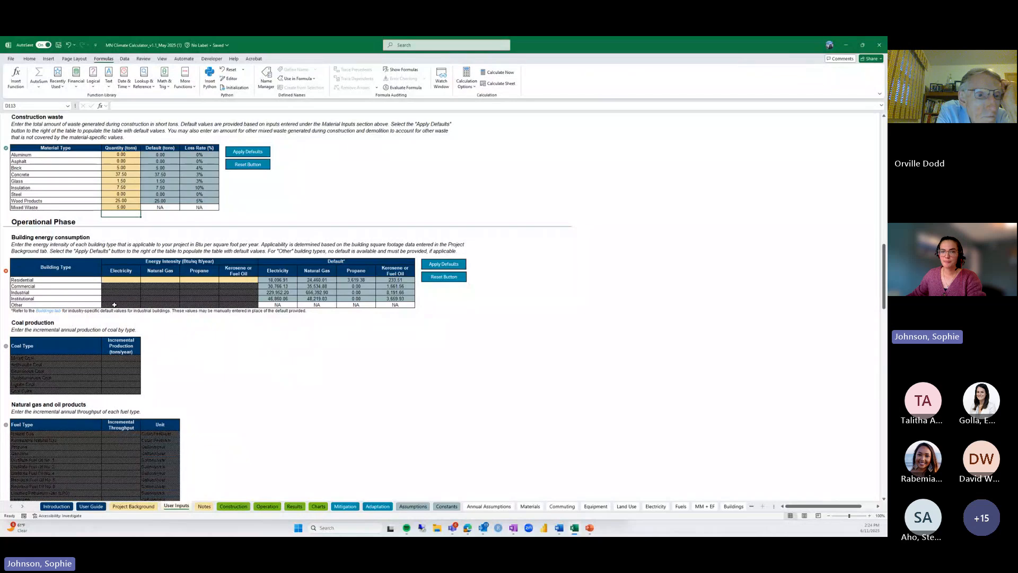
Apply default Residential energy intensities and the default 100% residential HFC leakage area
left_click(452, 264)
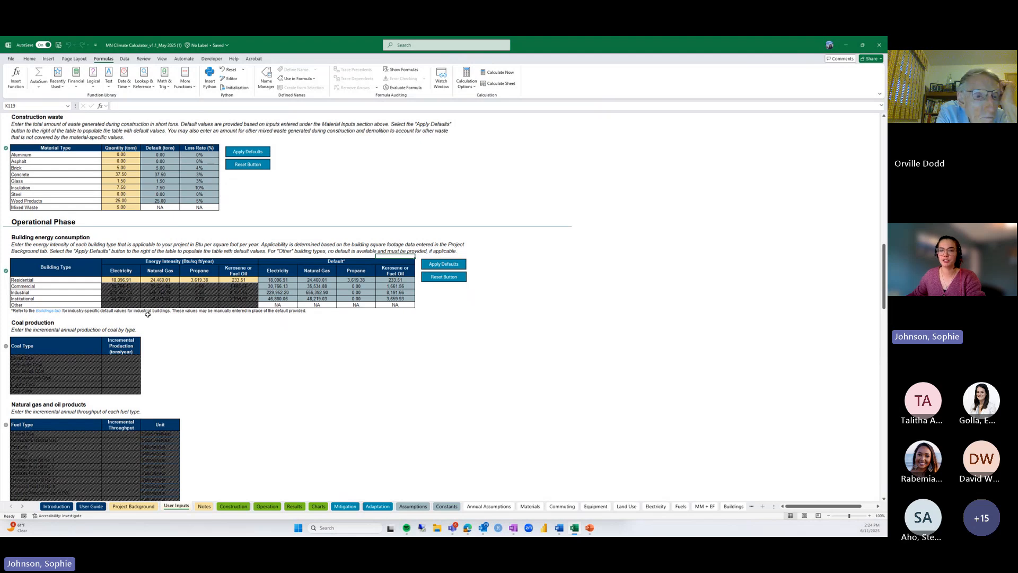
scroll(148, 315, "down", 9)
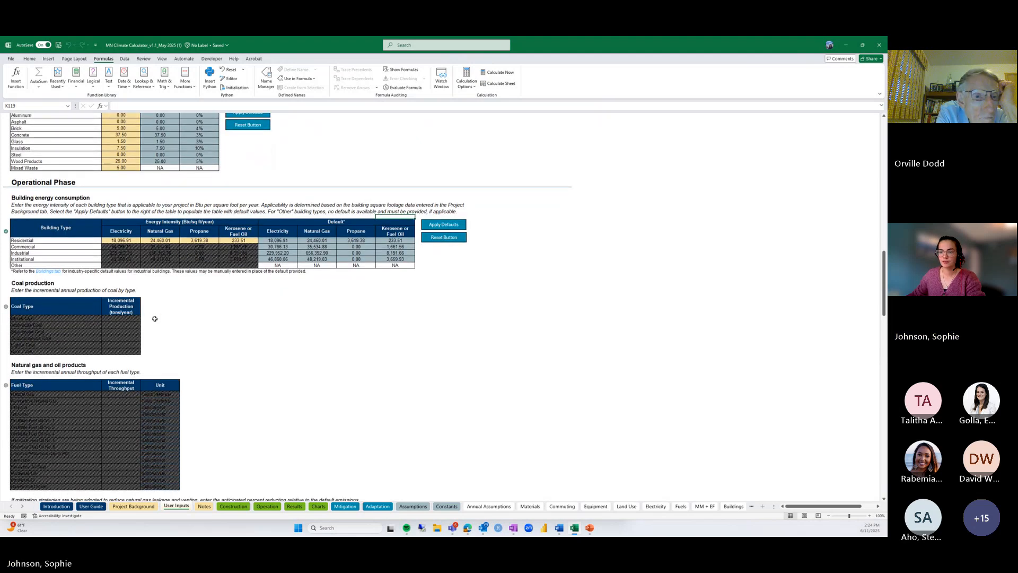
scroll(154, 318, "down", 12)
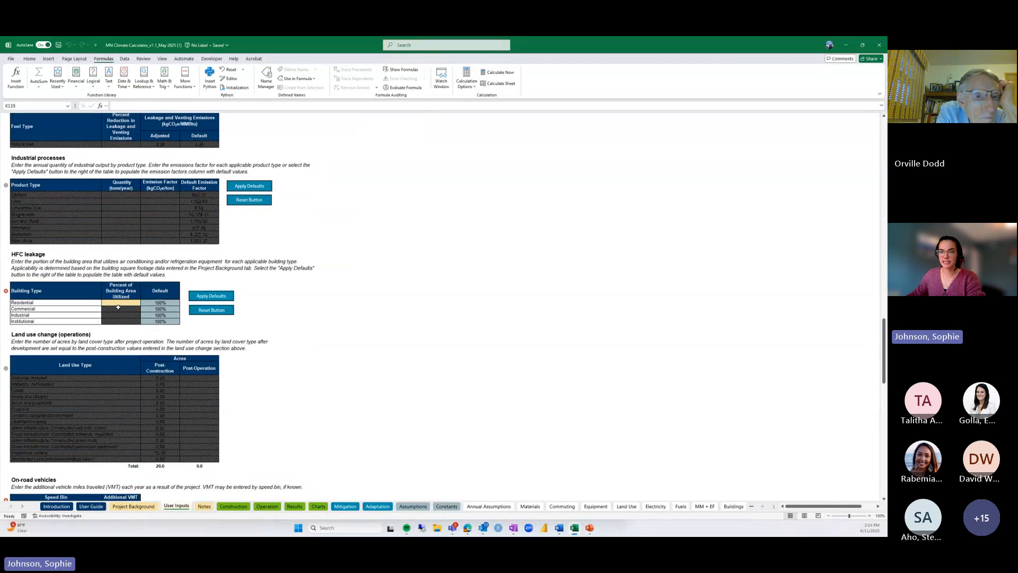
left_click(199, 298)
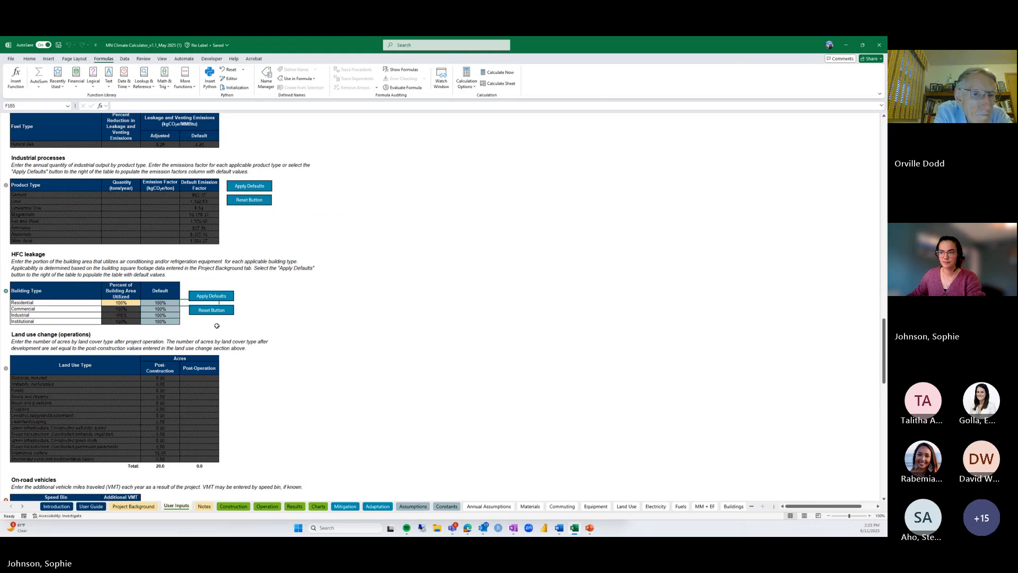
scroll(216, 326, "down", 4)
Enter 100,000 additional vehicle miles per year for the Fleet Average speed bin
scroll(217, 326, "down", 3)
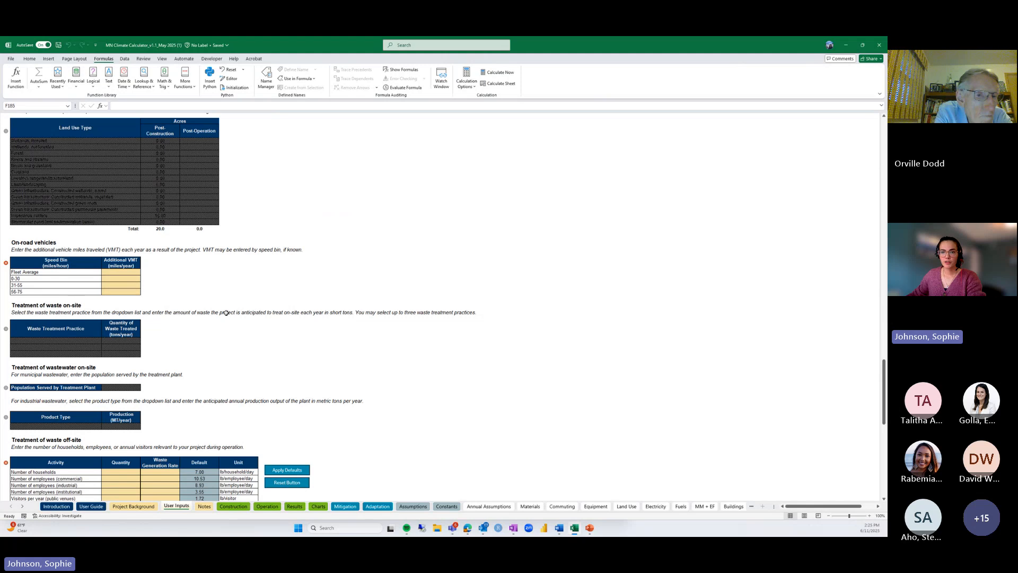
left_click(132, 273)
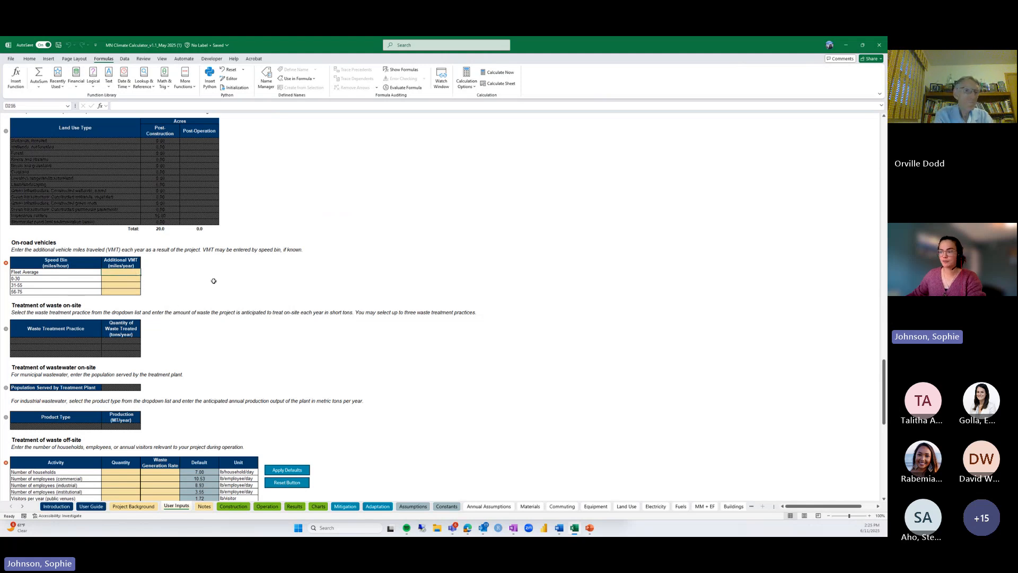
type("100000")
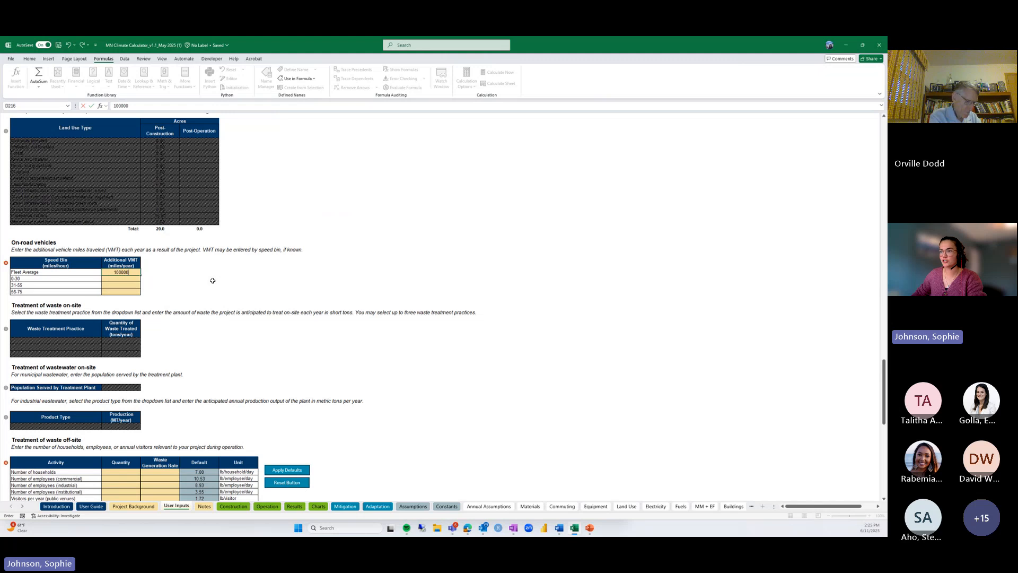
key("Return")
scroll(213, 280, "down", 8)
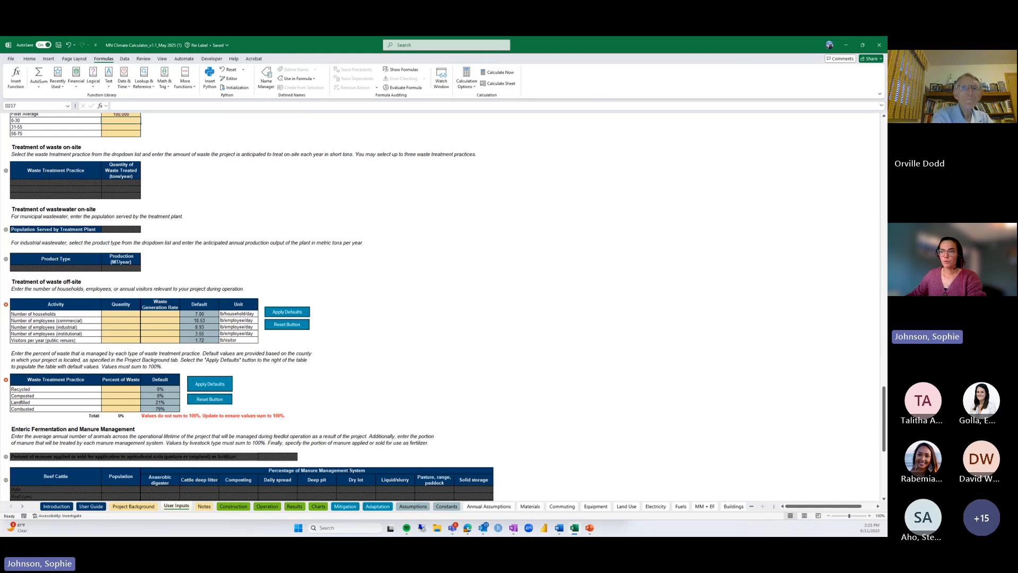
Apply default waste generation rates, set 100 households, and apply default 21% landfilled / 79% combusted shares
left_click(278, 313)
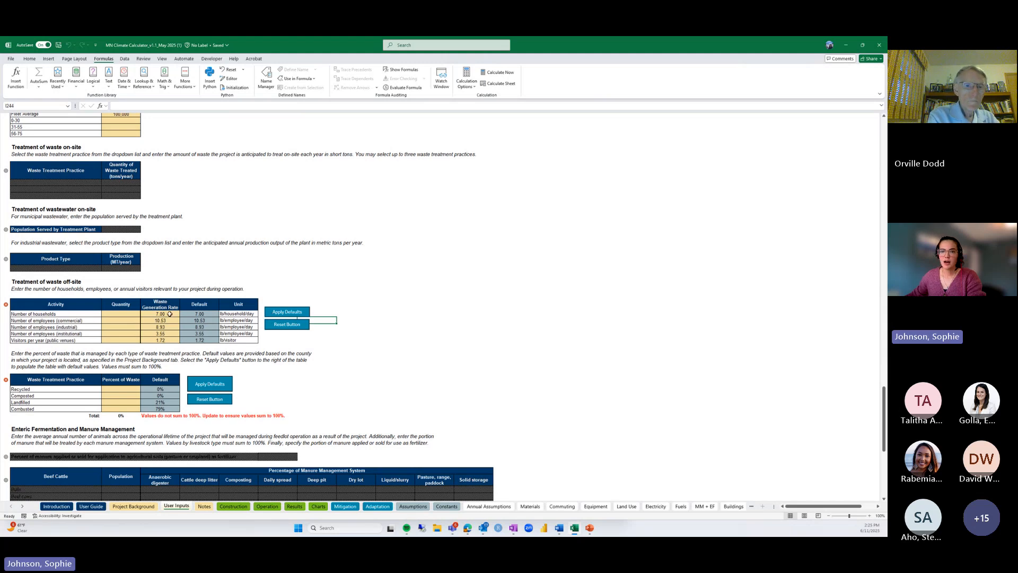
left_click(116, 314)
type("100")
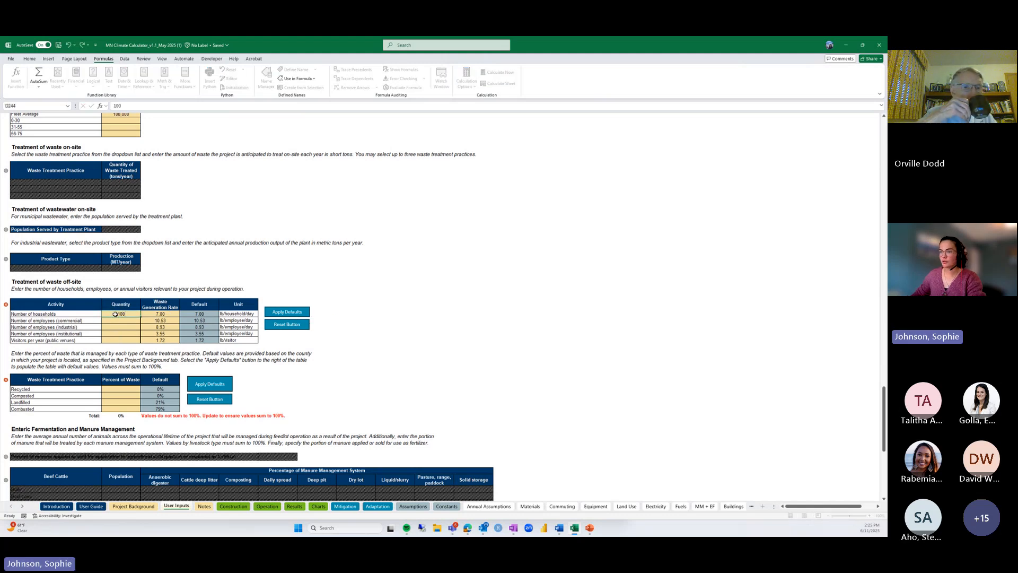
key("Return")
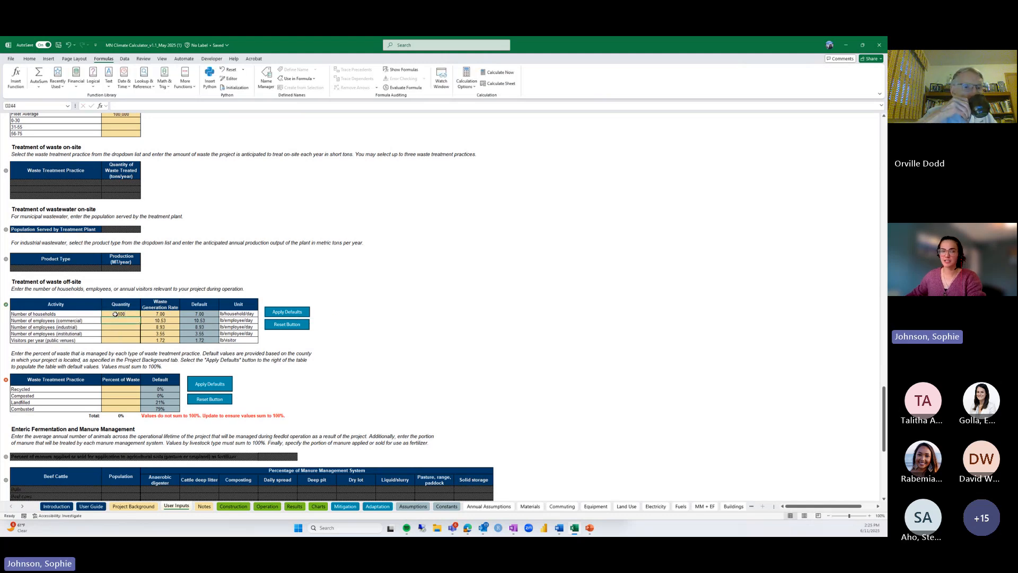
left_click(199, 384)
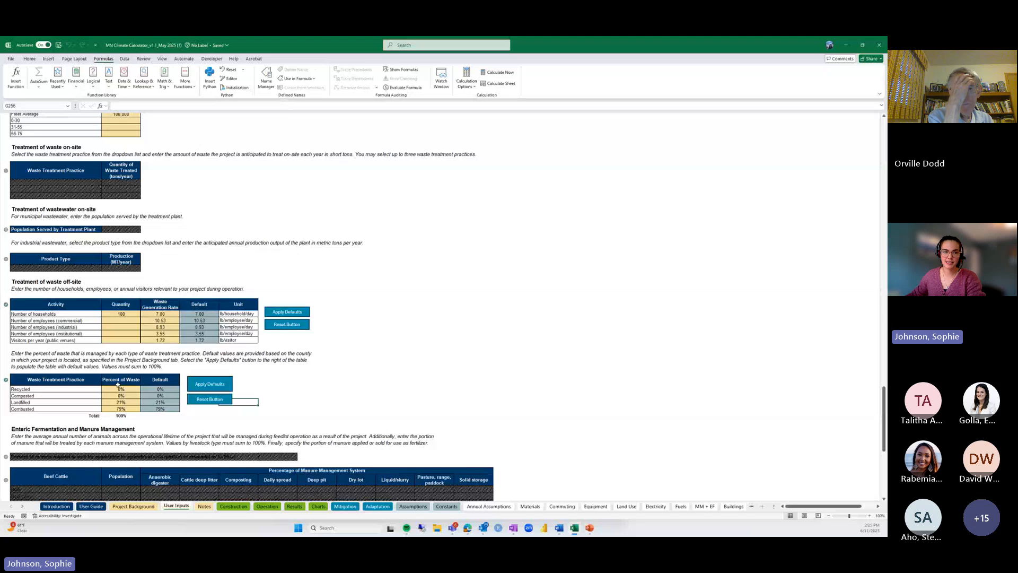
scroll(117, 385, "down", 6)
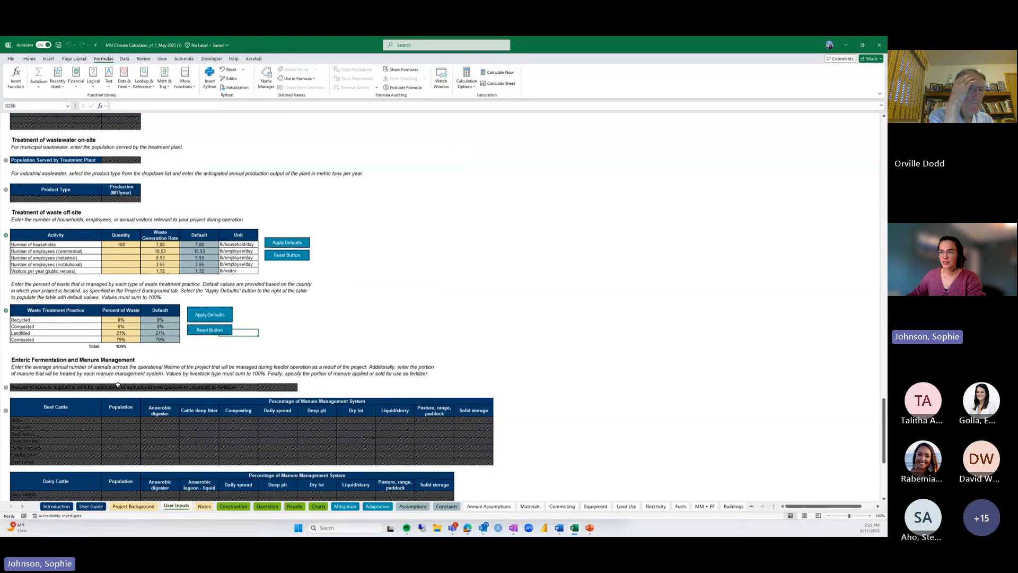
scroll(118, 384, "down", 5)
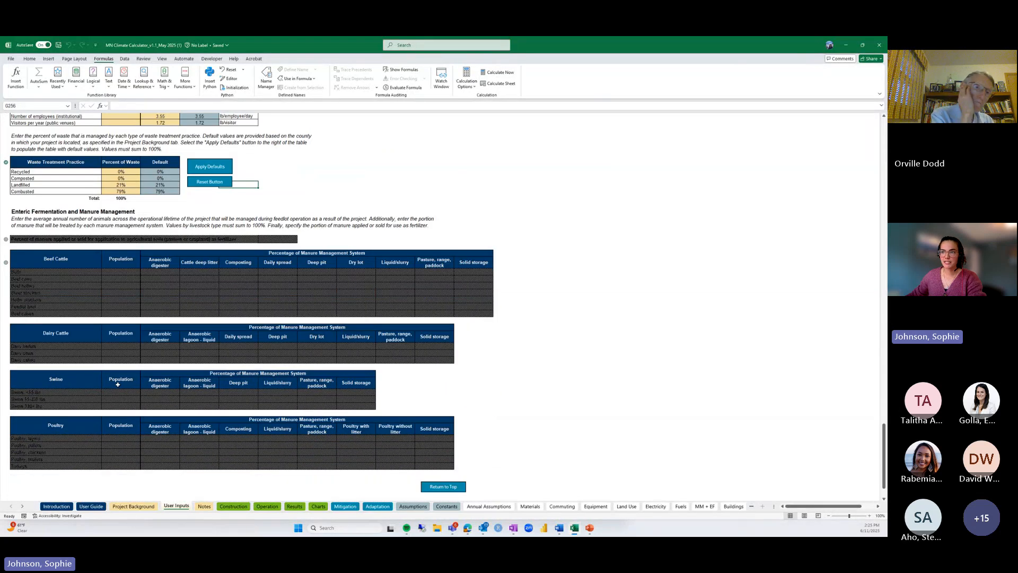
scroll(473, 473, "down", 1)
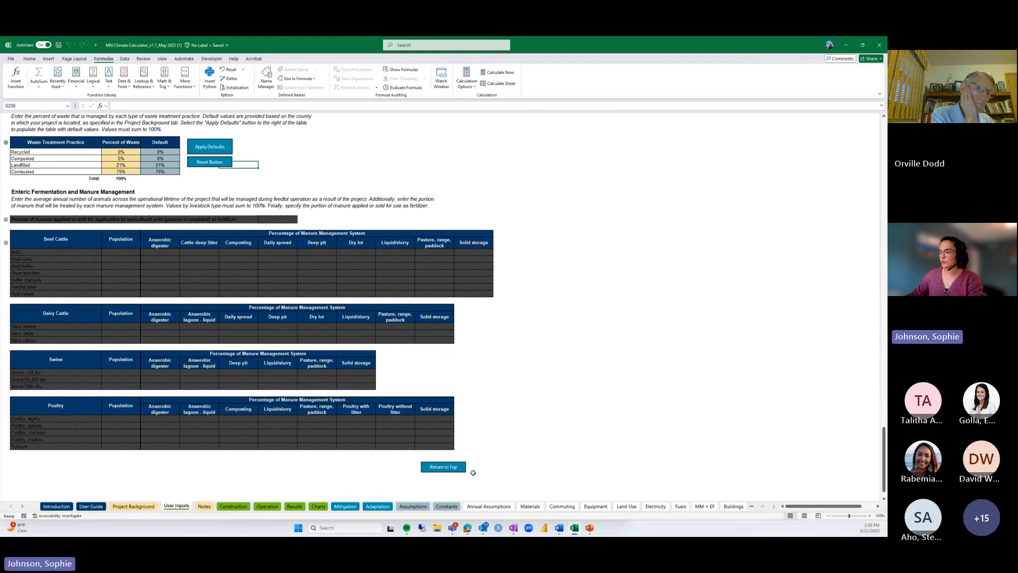
Return to the top of User Inputs, go to the Notes (Step 3) sheet and scroll through it
left_click(439, 470)
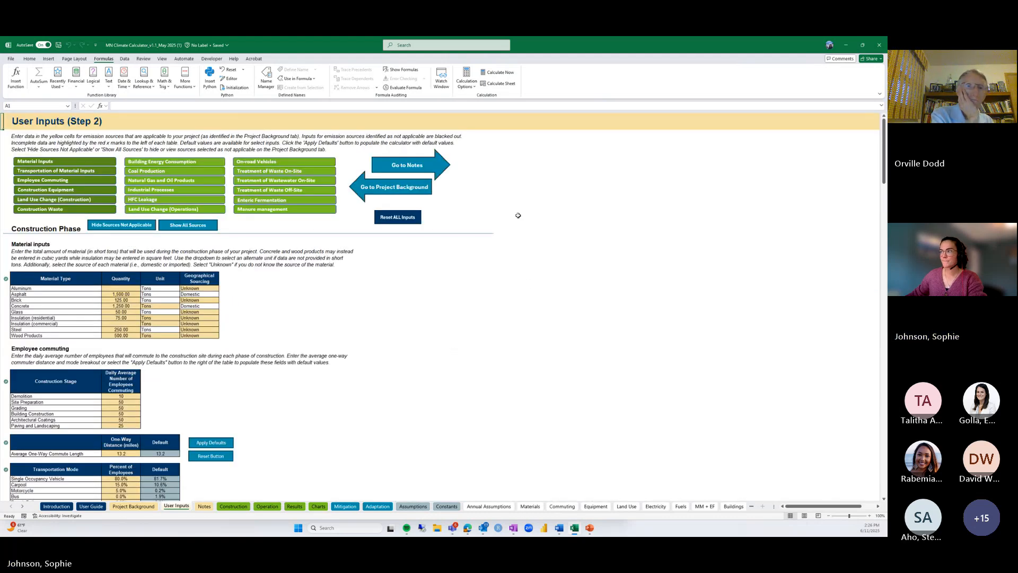
left_click(433, 166)
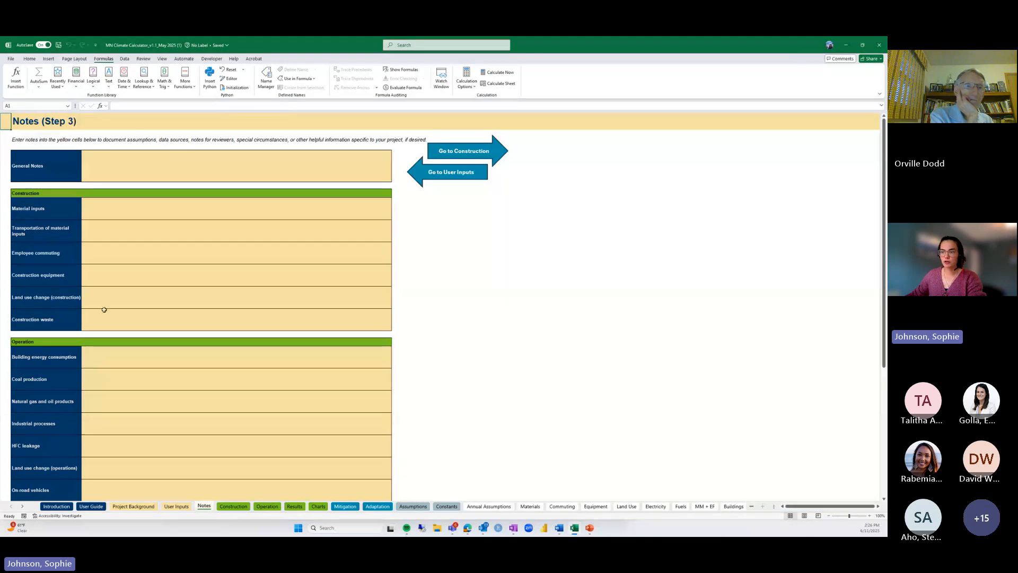
scroll(101, 339, "down", 5)
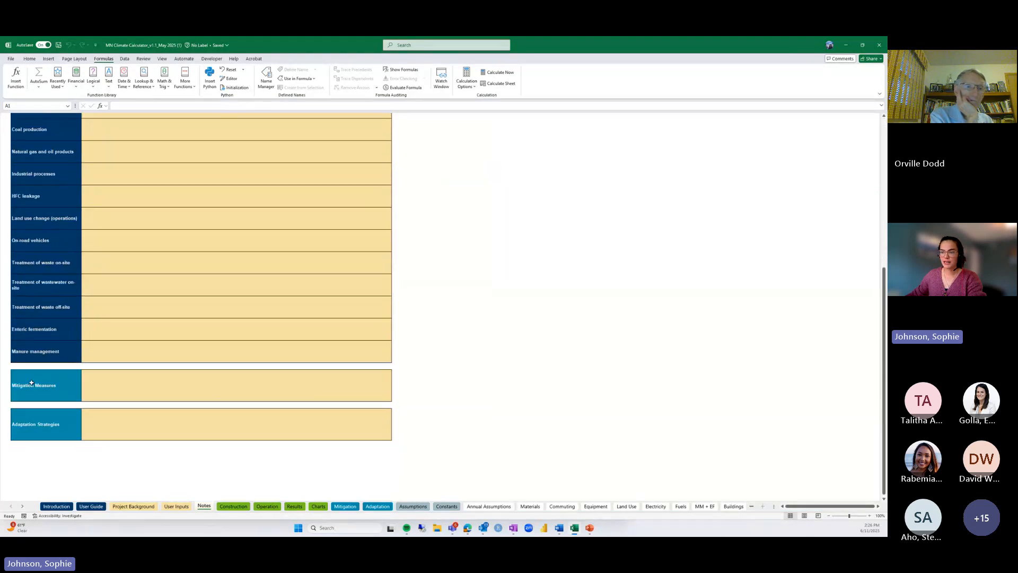
scroll(49, 430, "up", 5)
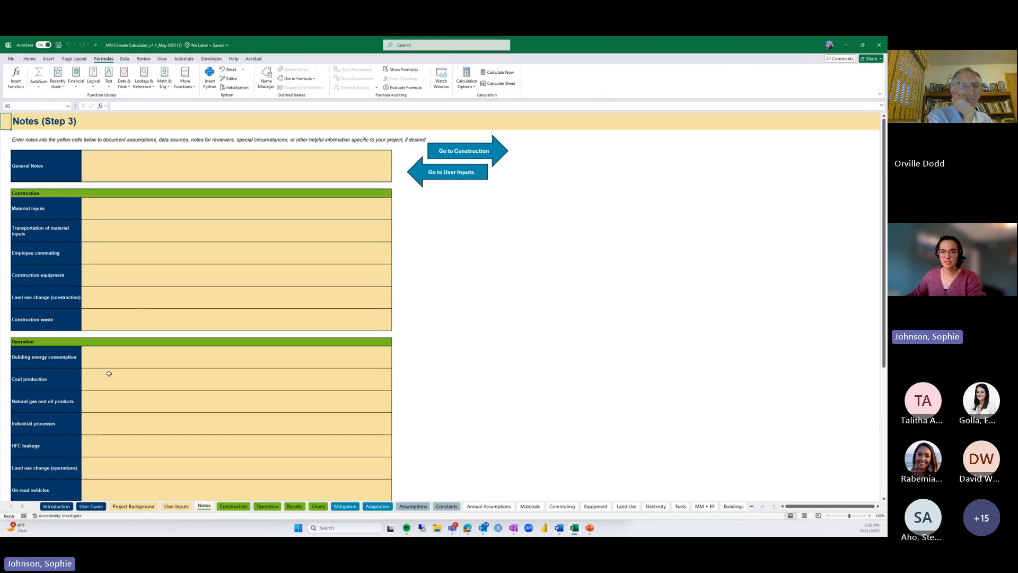
scroll(97, 383, "down", 1)
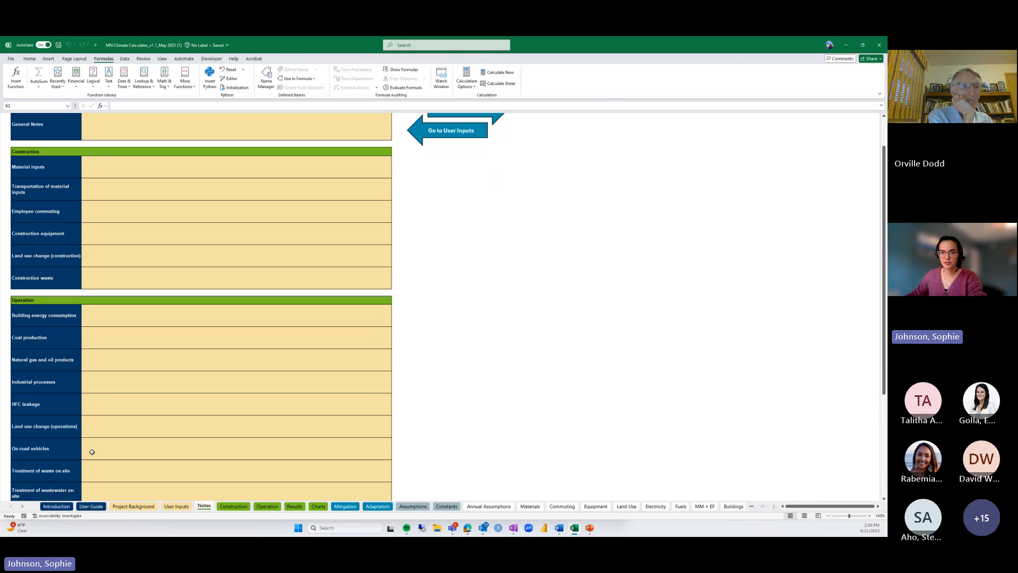
Add an On-road vehicles note stating who populated the data on 6/11/2025, citing regional VMT studies
left_click(92, 452)
type("Po")
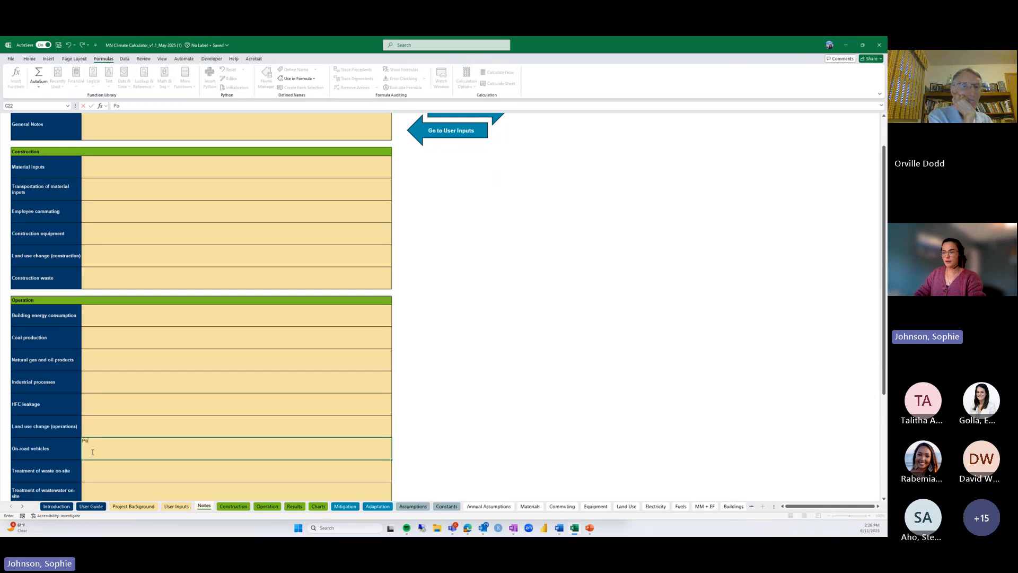
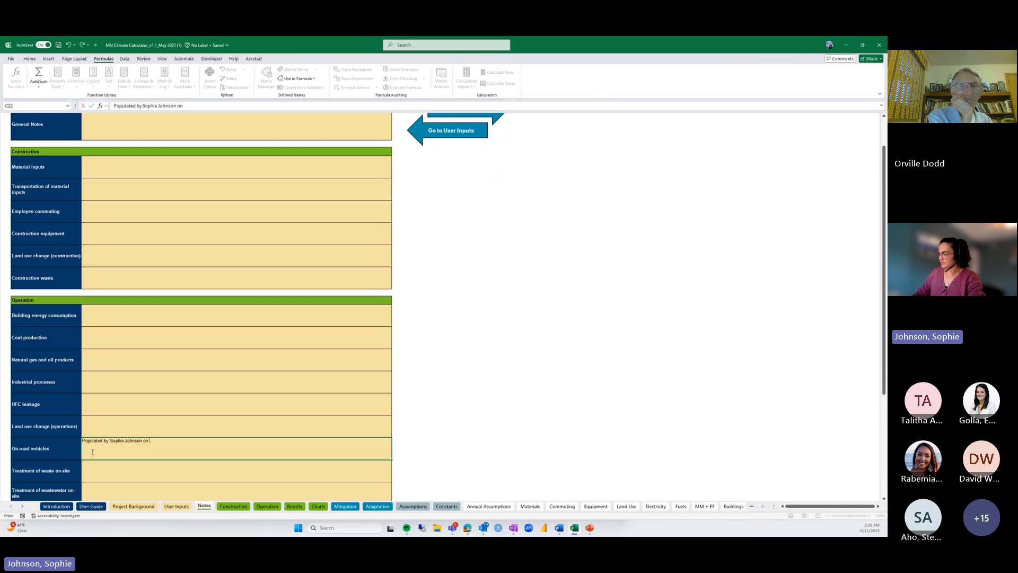
type("6/11/202")
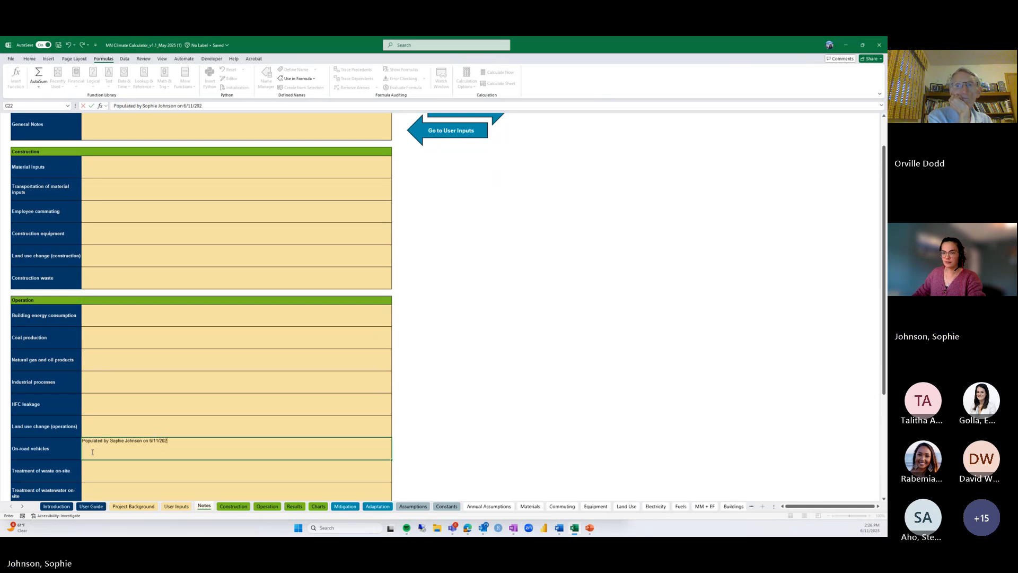
type("5")
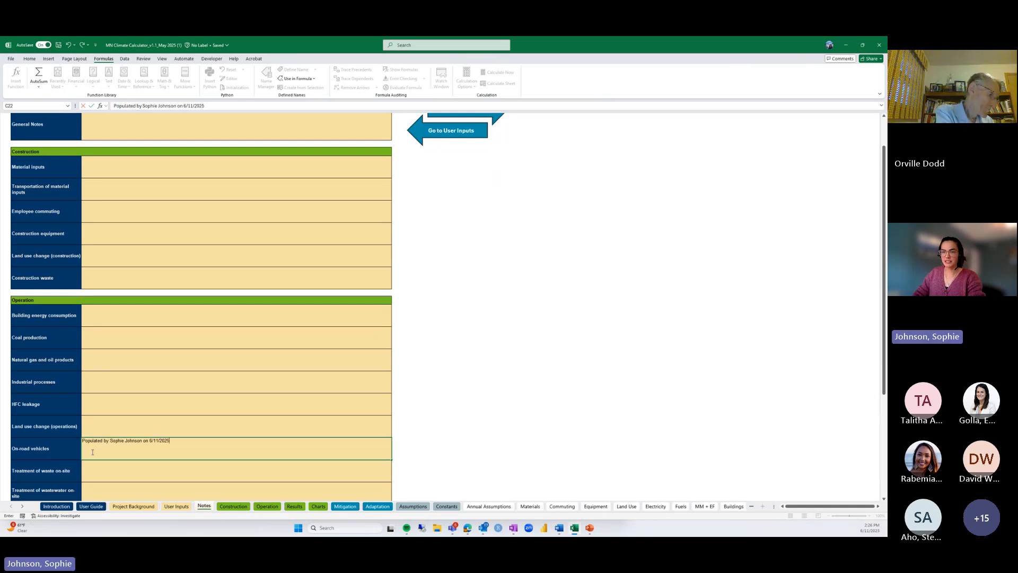
type(". Data input")
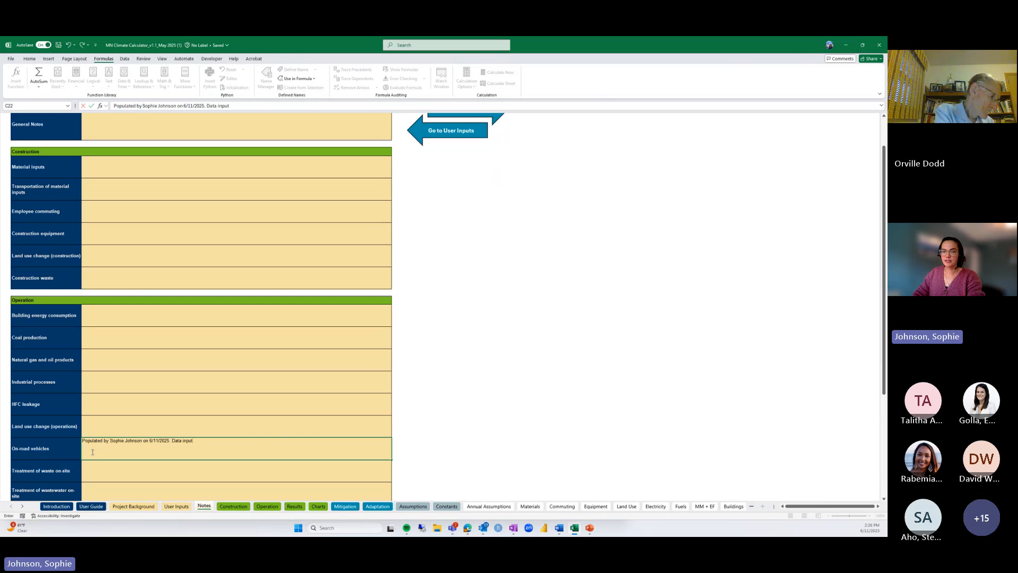
type("s could come from ")
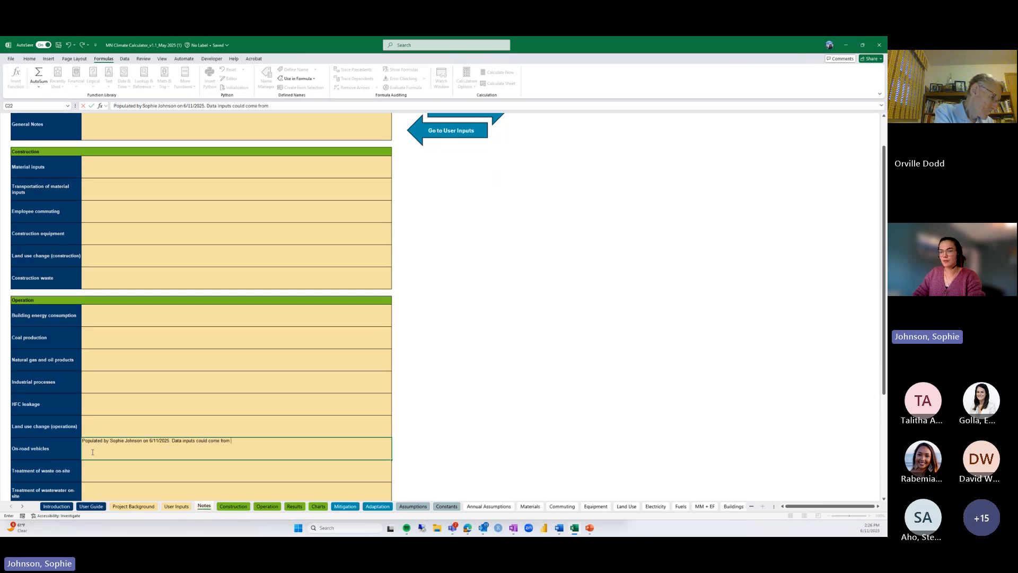
type("regional VMT st")
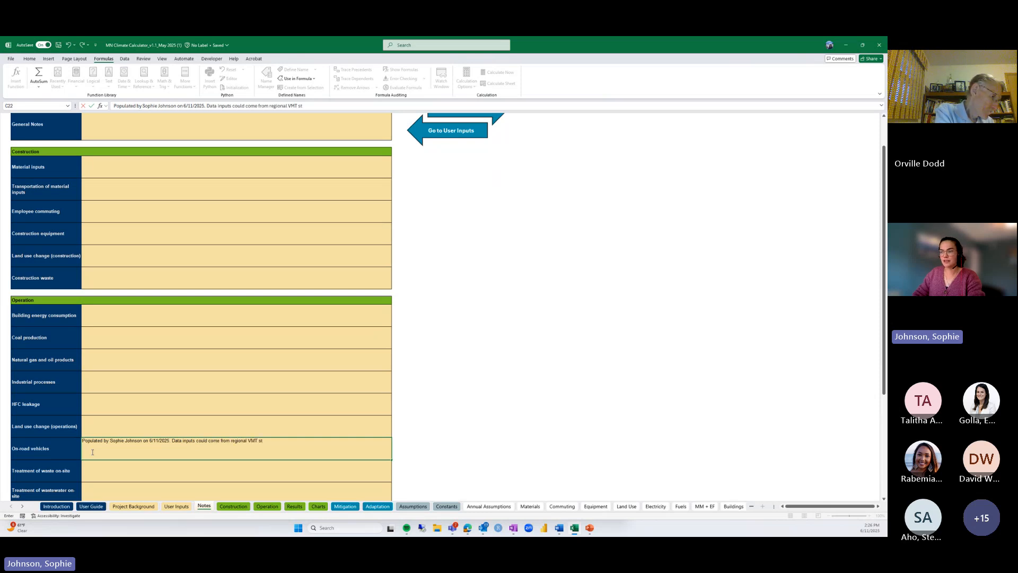
type("udy.")
key("Return")
scroll(112, 341, "up", 1)
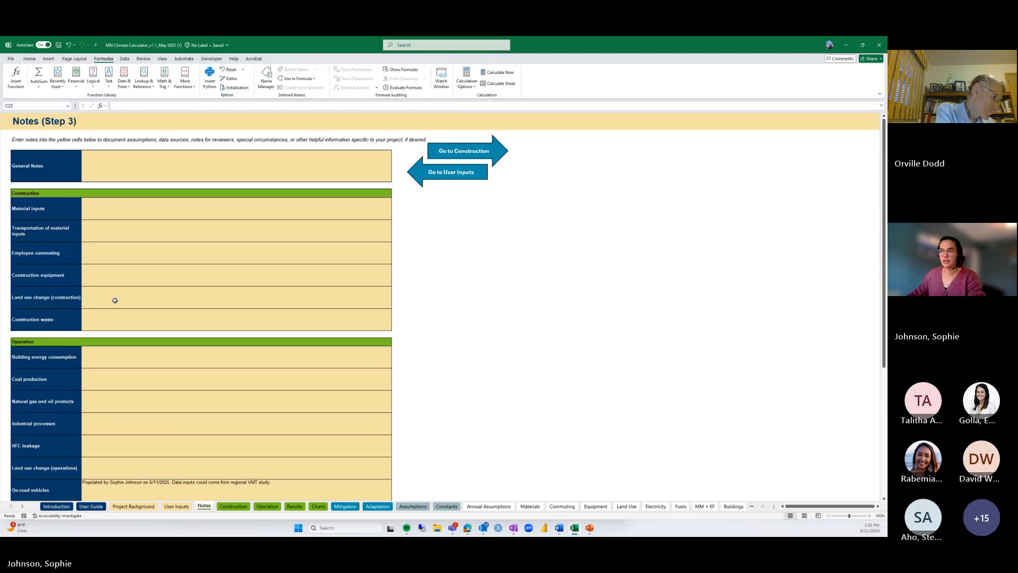
Add the General note 'This is example data to demonstrate the calculator.' and go to Construction calculations
left_click(108, 165)
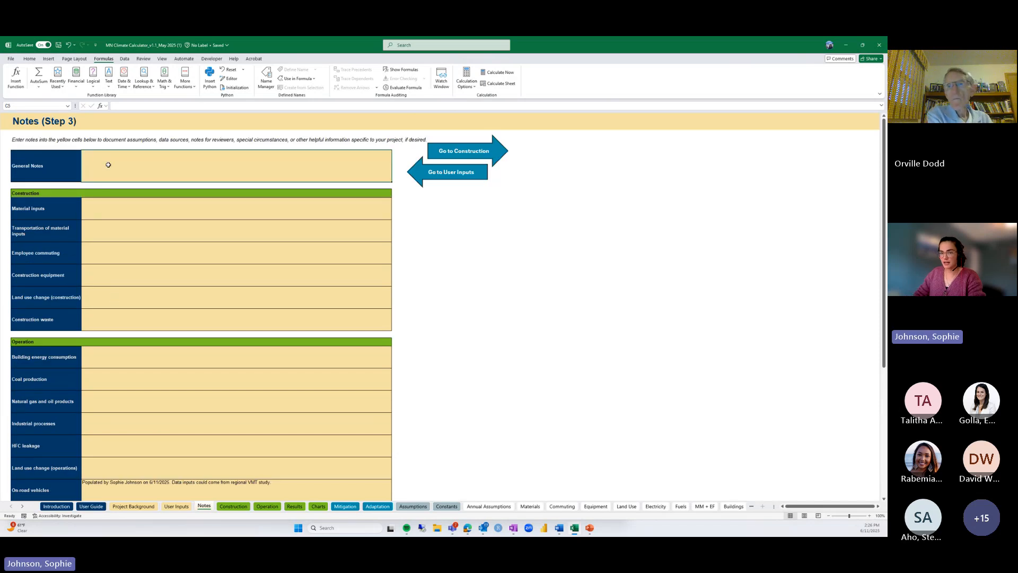
type("This is examl")
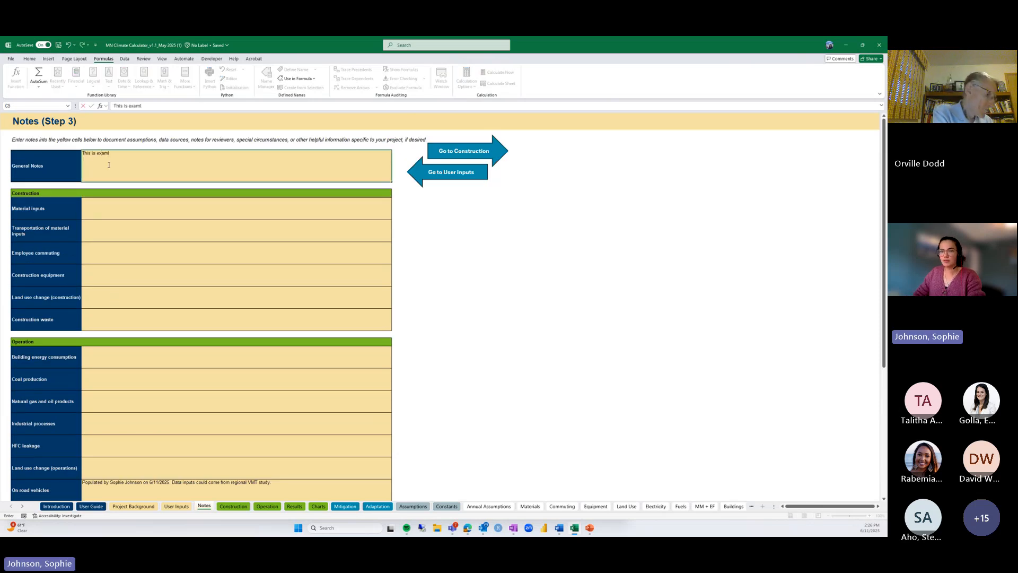
key("BackSpace")
type("ple data to")
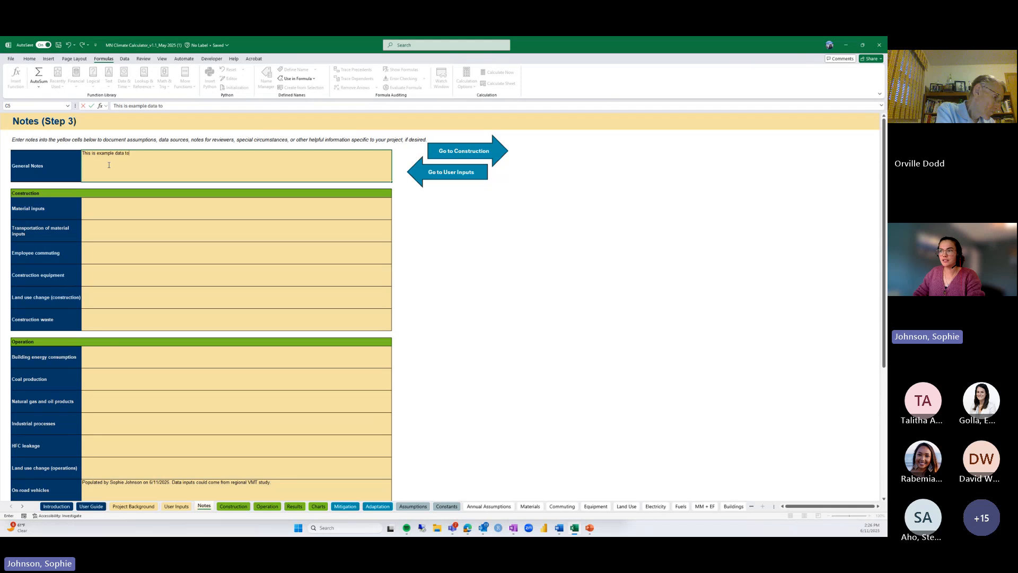
type(" demonstrate the calculator.")
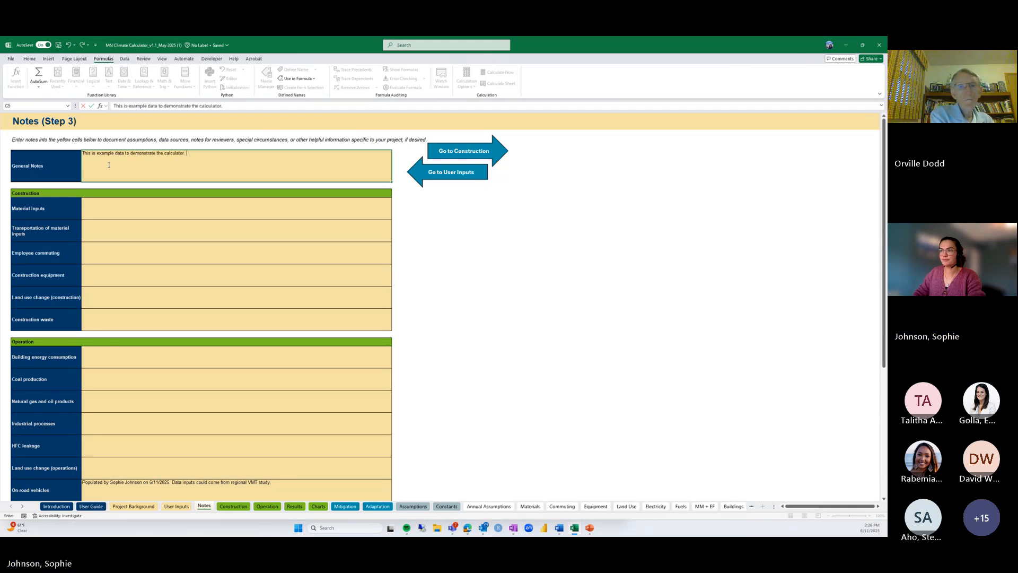
key("Return")
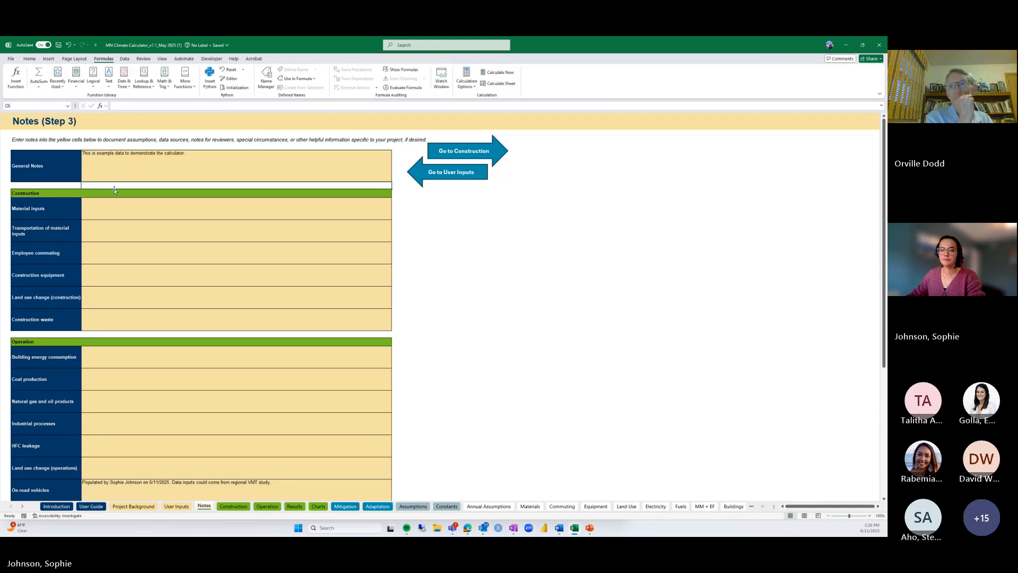
left_click(474, 153)
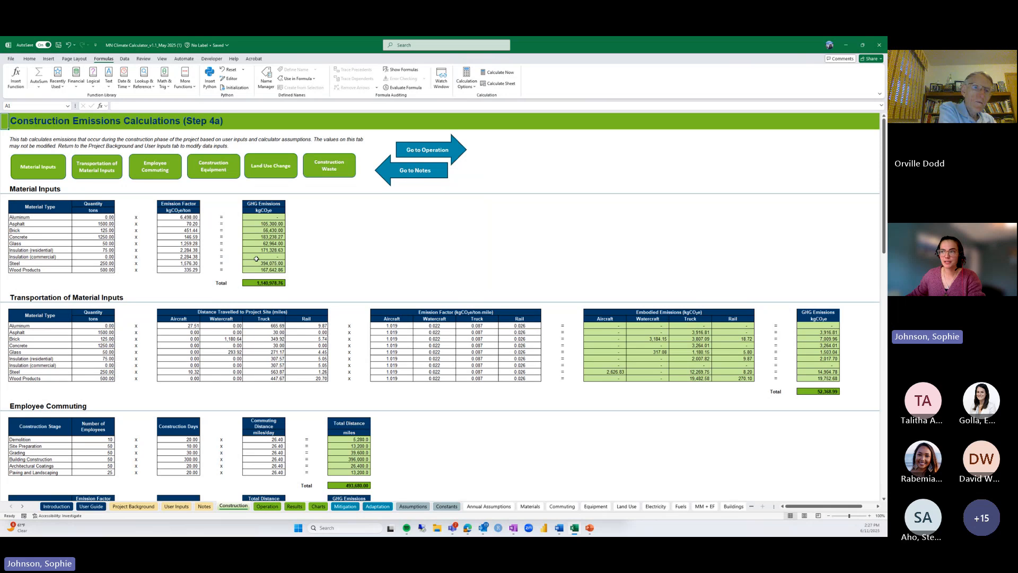
Read the Emission Factor header's cell note, then go to the Operational Emissions Calculations sheet
left_click(194, 204)
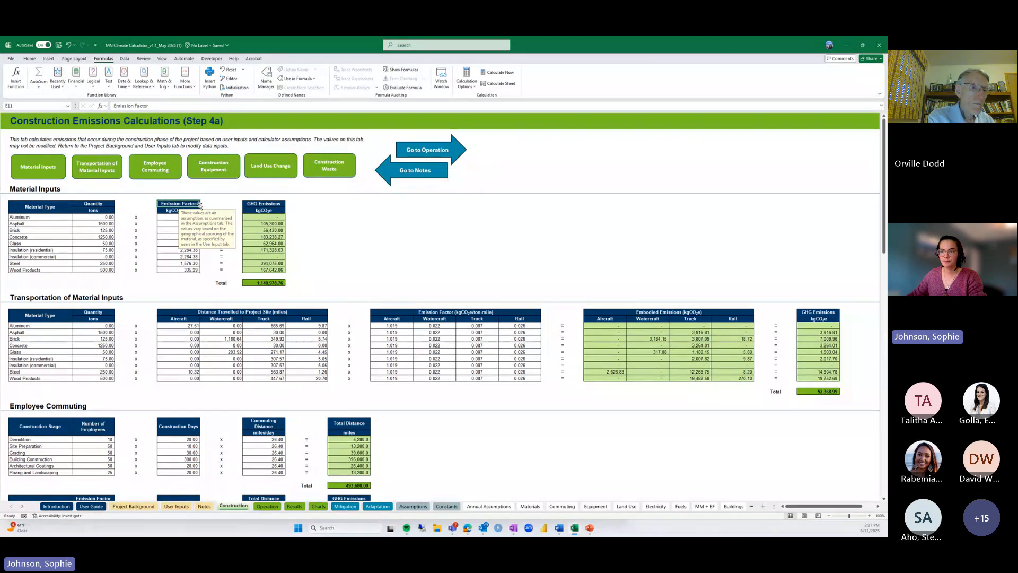
left_click(134, 204)
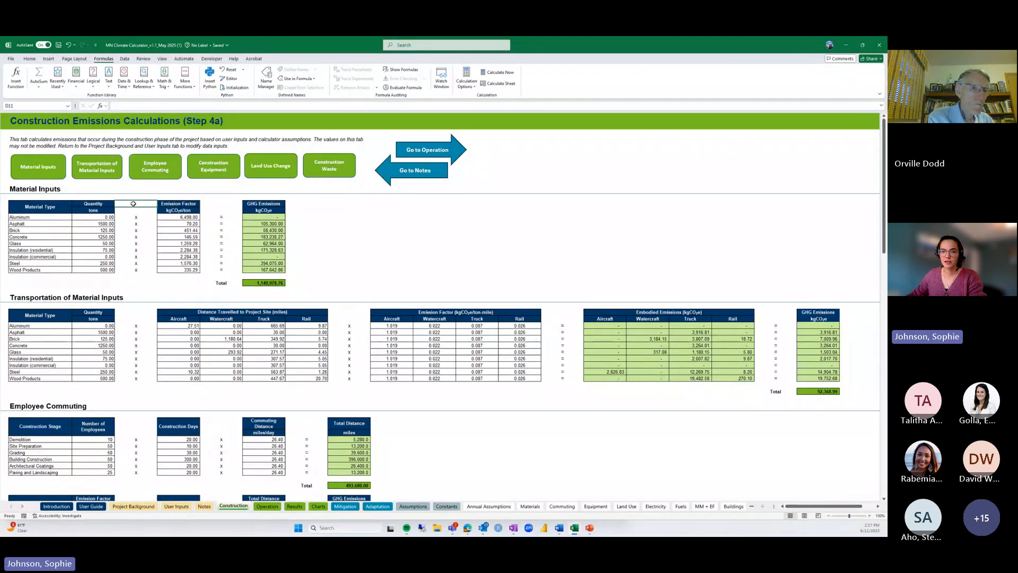
left_click(452, 150)
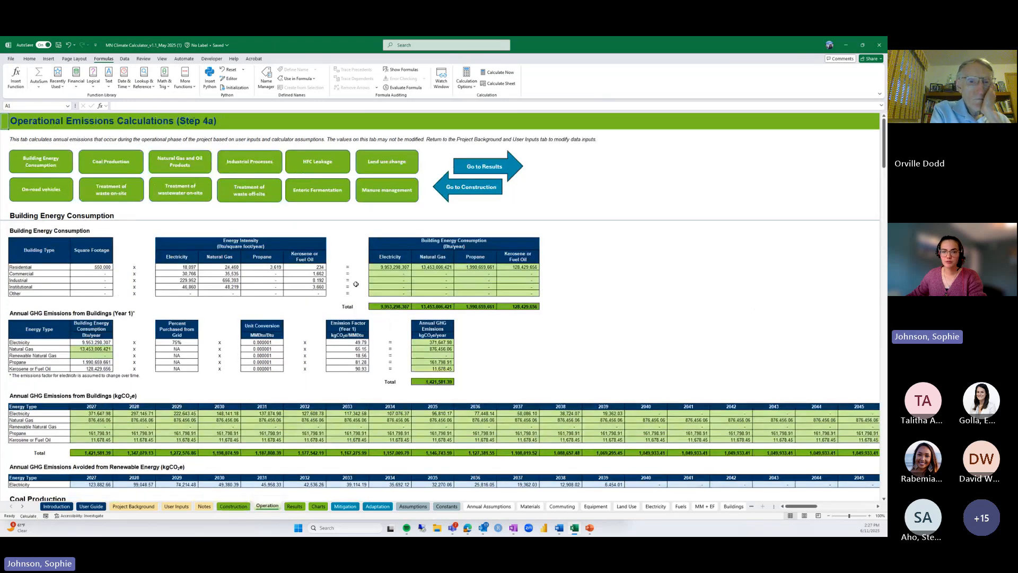
Leave the Operation sheet for Summary Results, showing 77,789.86 MT CO2e lifetime emissions
scroll(111, 366, "down", 1)
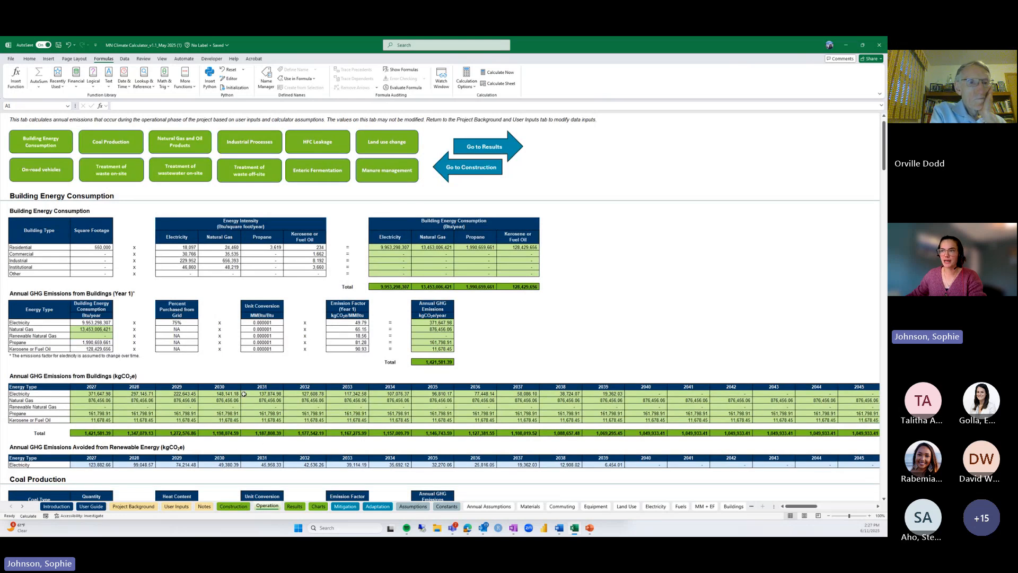
scroll(244, 394, "up", 1)
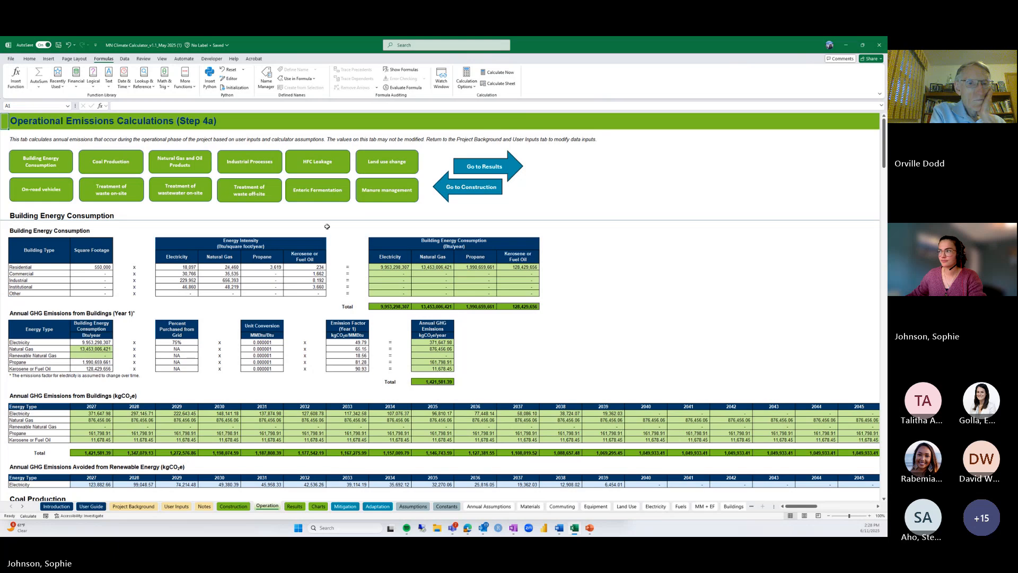
left_click(476, 167)
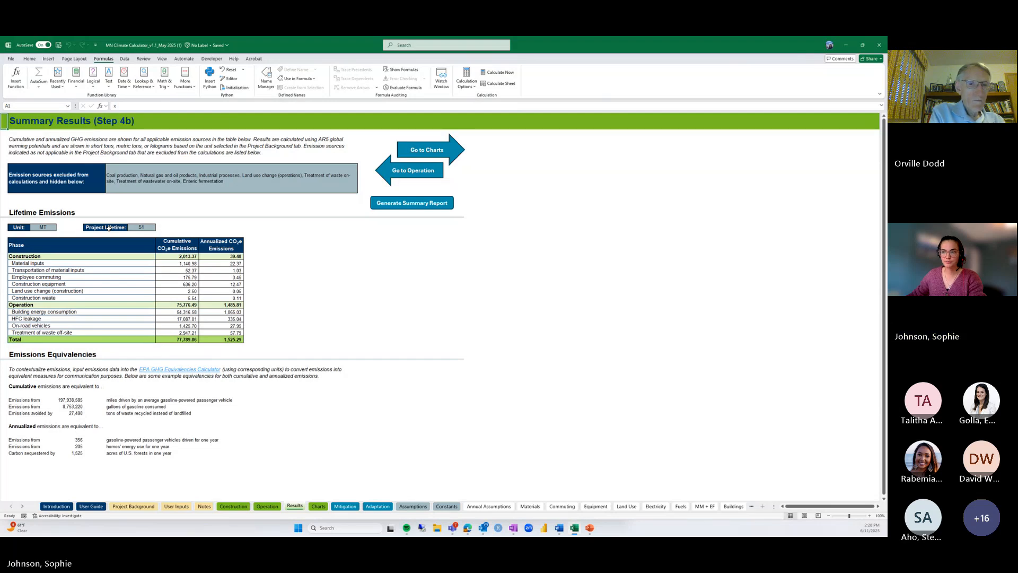
scroll(108, 228, "down", 1)
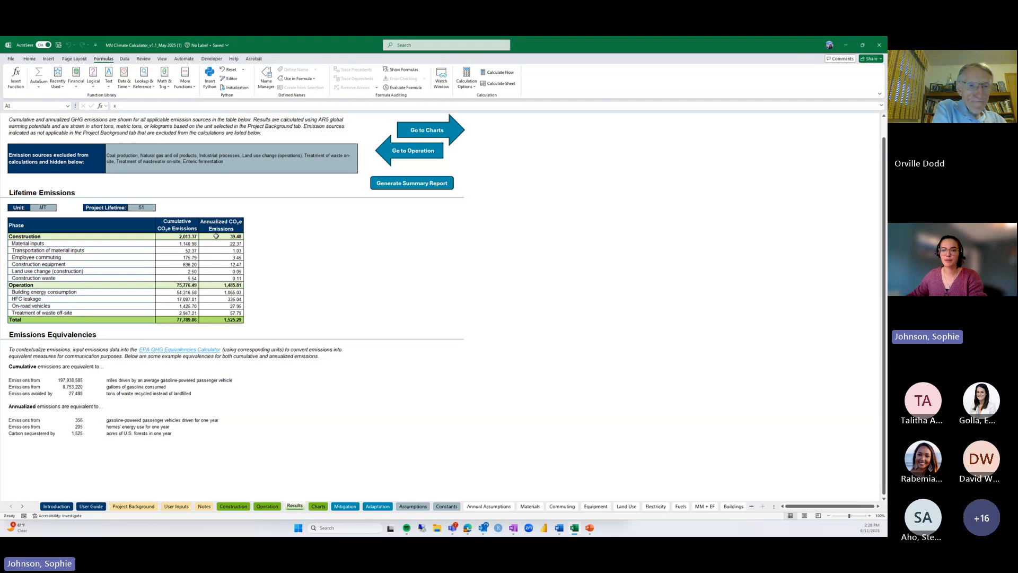
scroll(216, 236, "down", 2)
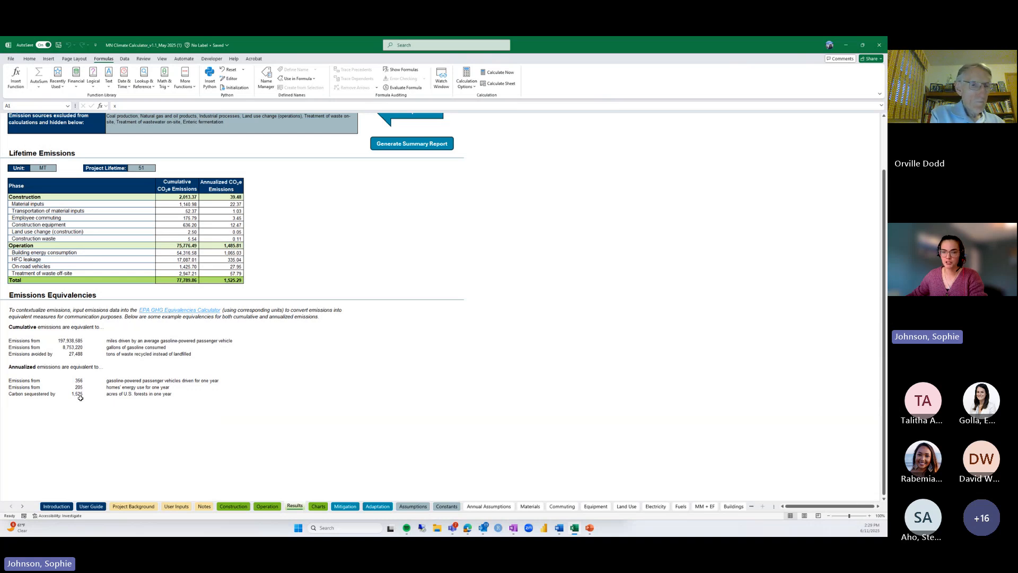
scroll(80, 397, "up", 3)
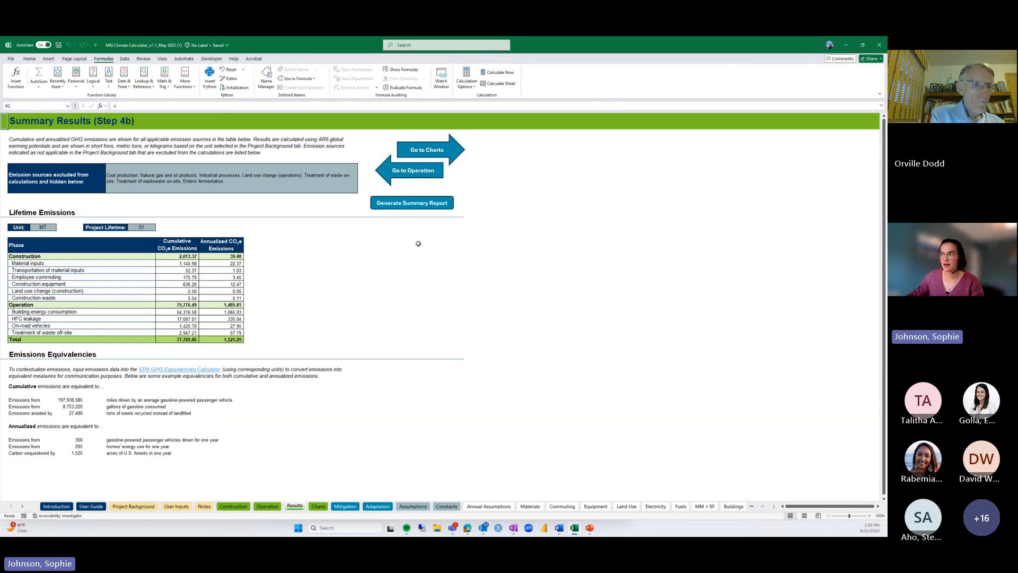
Generate the project summary report PDF, page through it in Acrobat, then minimize Acrobat
left_click(419, 207)
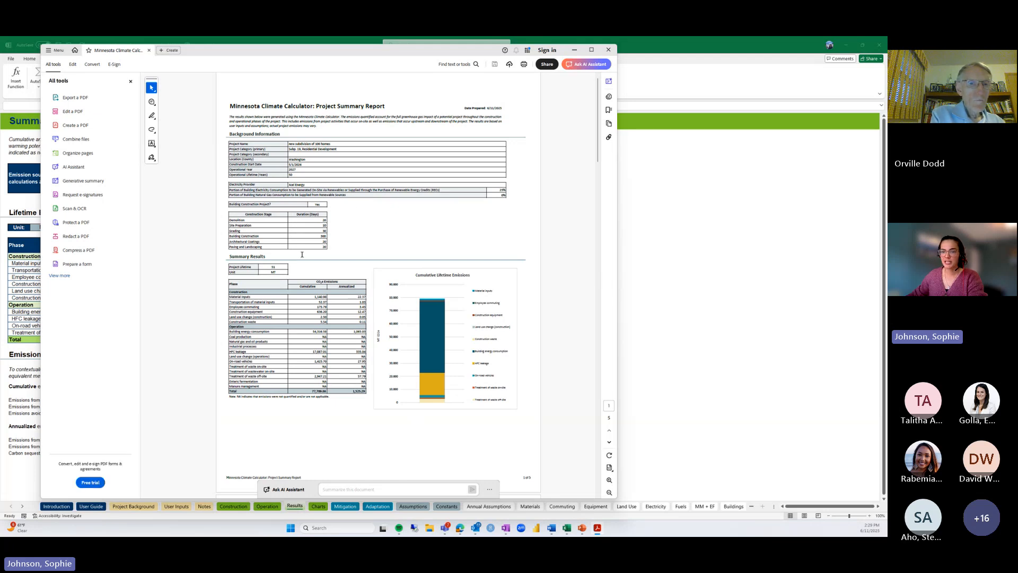
scroll(302, 254, "down", 1)
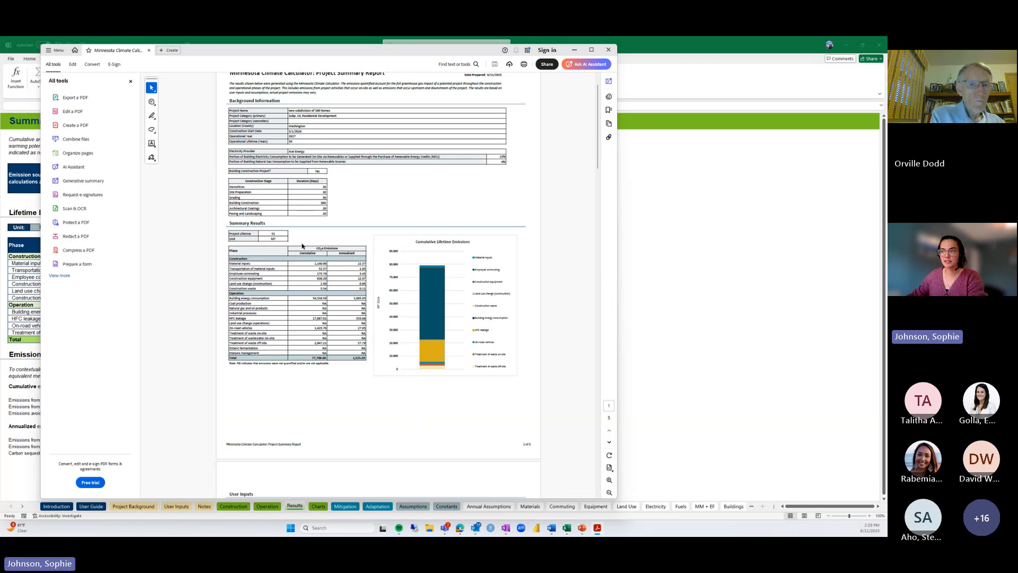
scroll(303, 246, "down", 10)
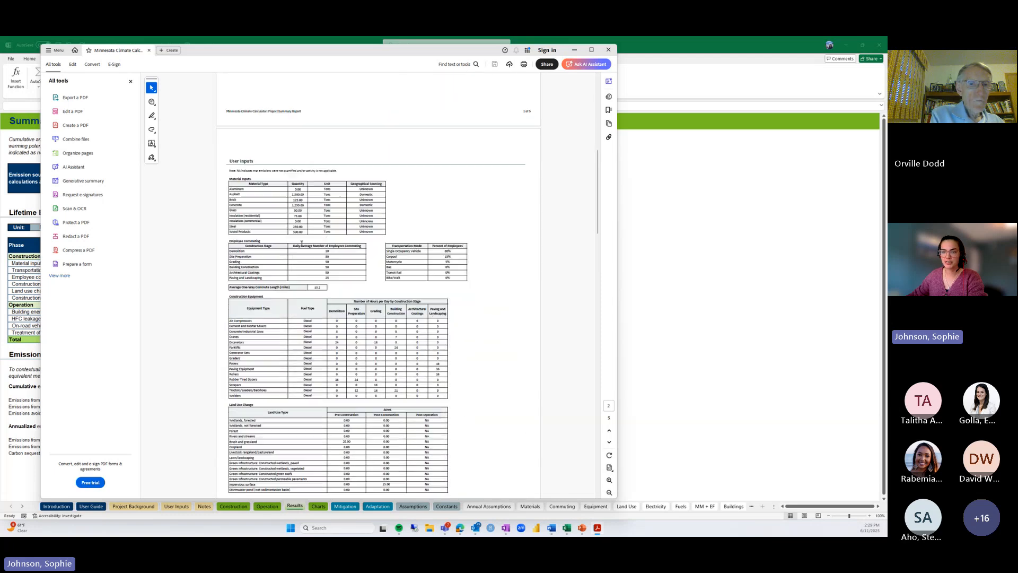
scroll(302, 244, "down", 3)
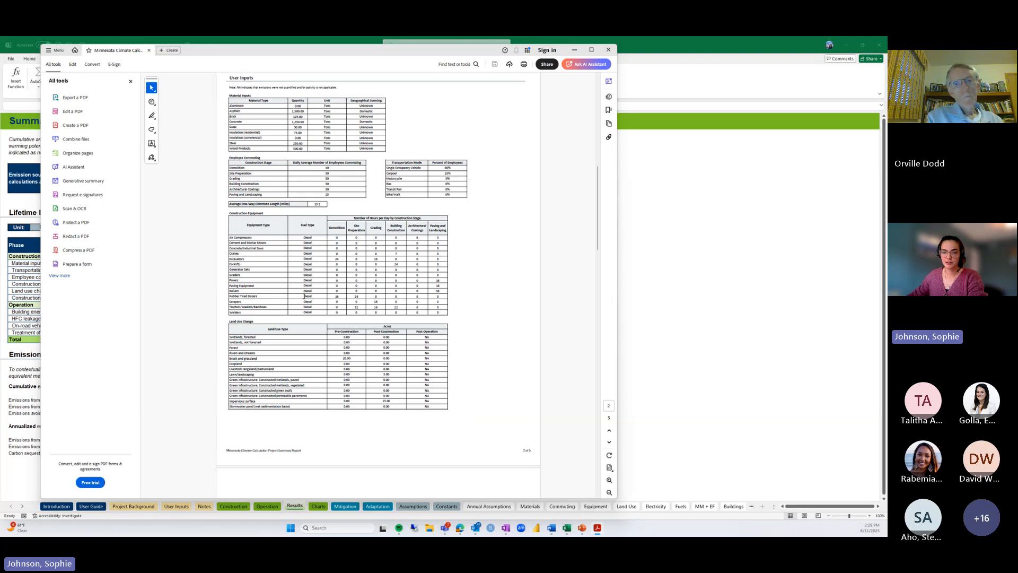
scroll(313, 295, "down", 3)
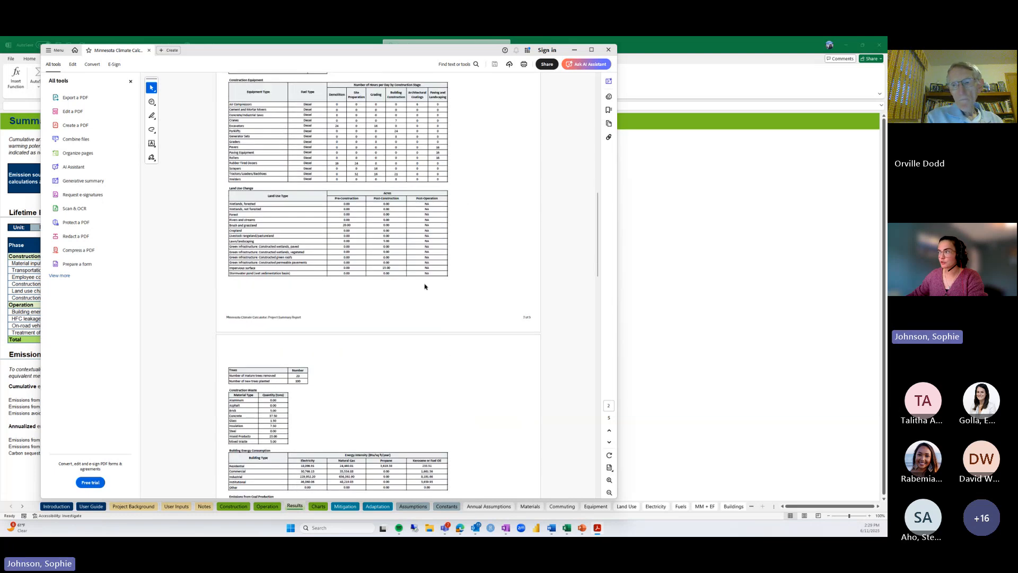
left_click_drag(598, 222, 599, 432)
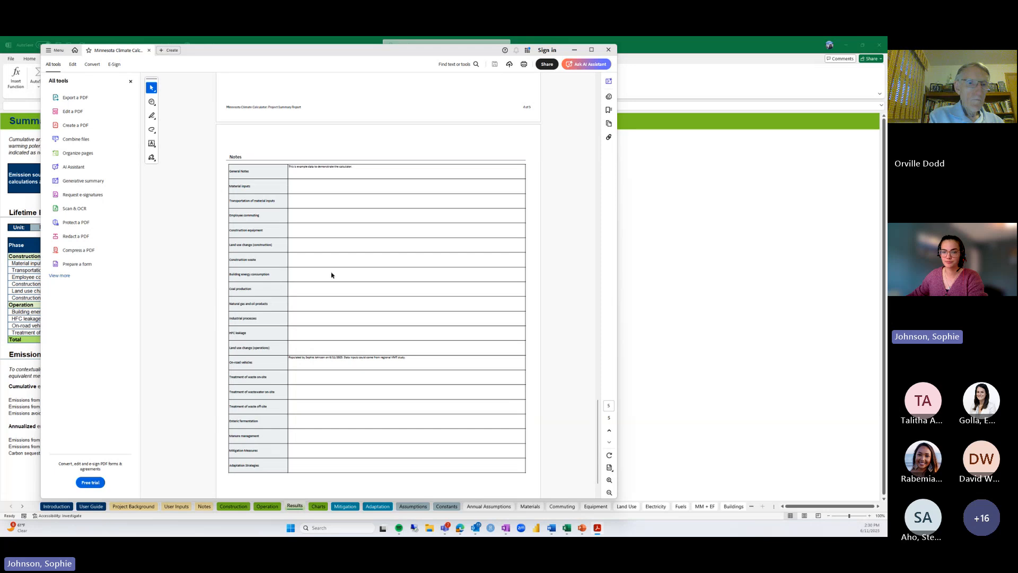
left_click(575, 50)
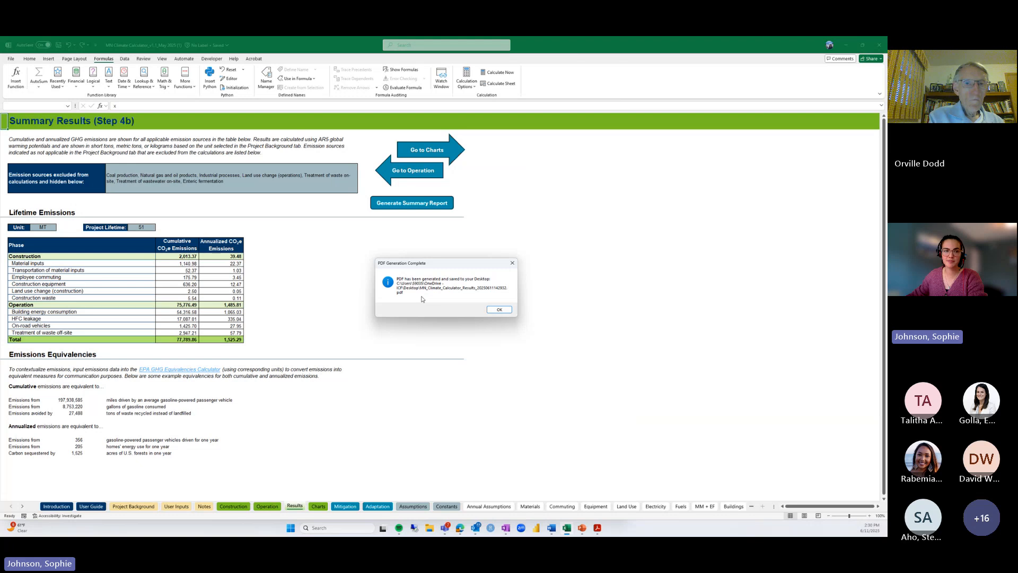
Dismiss the PDF Generation Complete notice and open the Summary Charts sheet
left_click(499, 310)
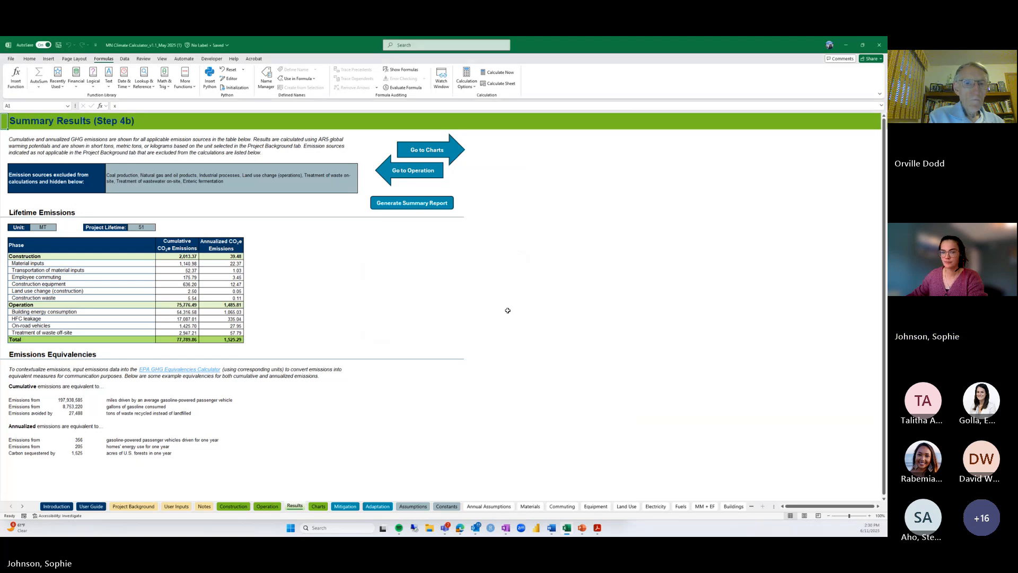
left_click(454, 152)
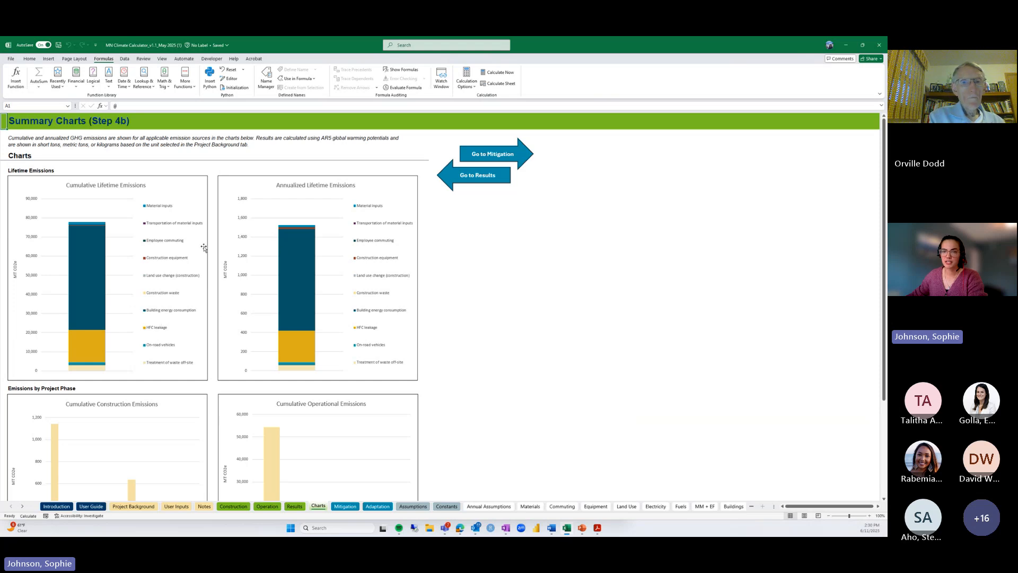
Review the lifetime and project-phase emissions charts, then open the Mitigation Measures sheet
scroll(205, 248, "down", 5)
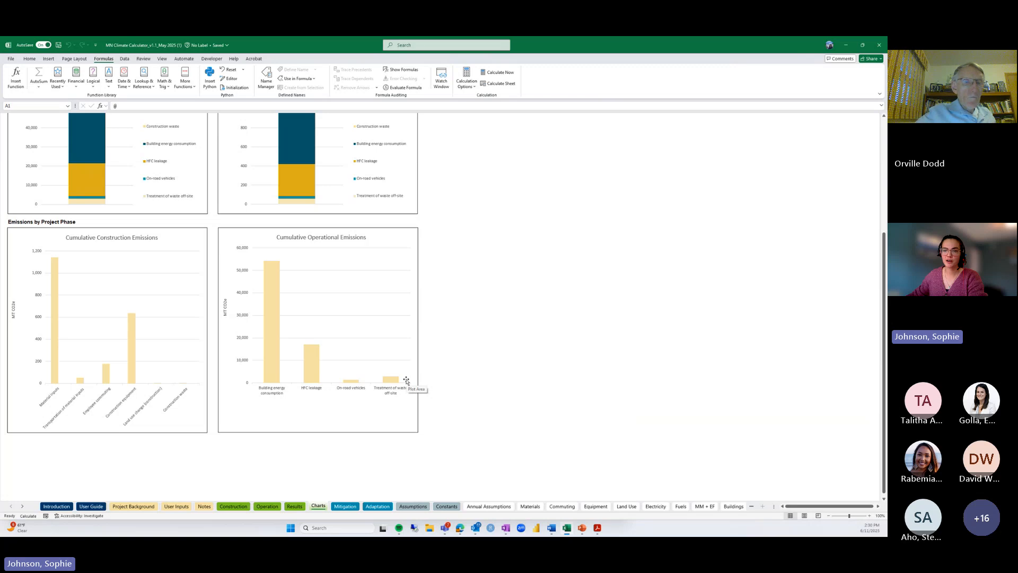
scroll(406, 381, "up", 5)
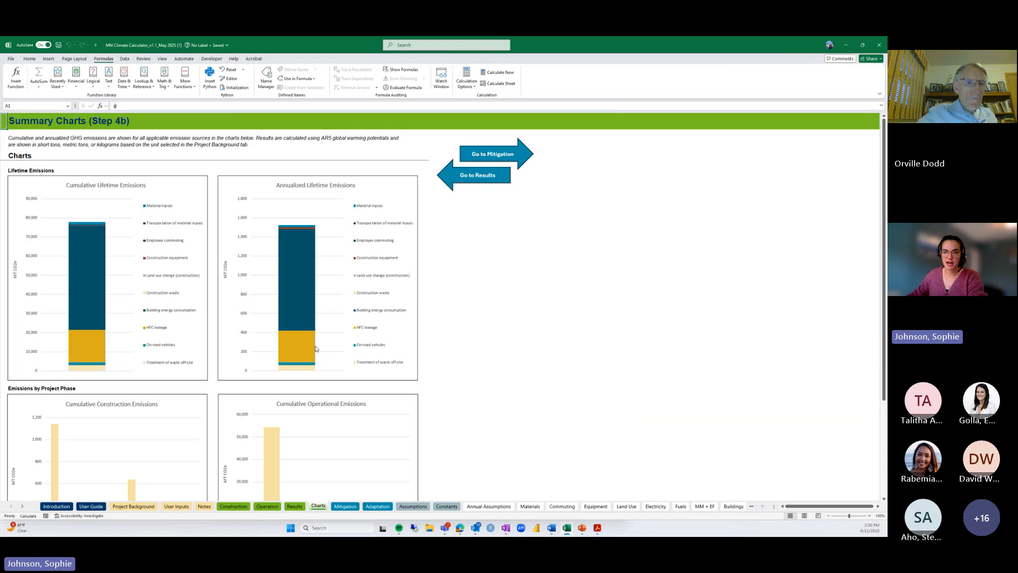
mouse_move(316, 349)
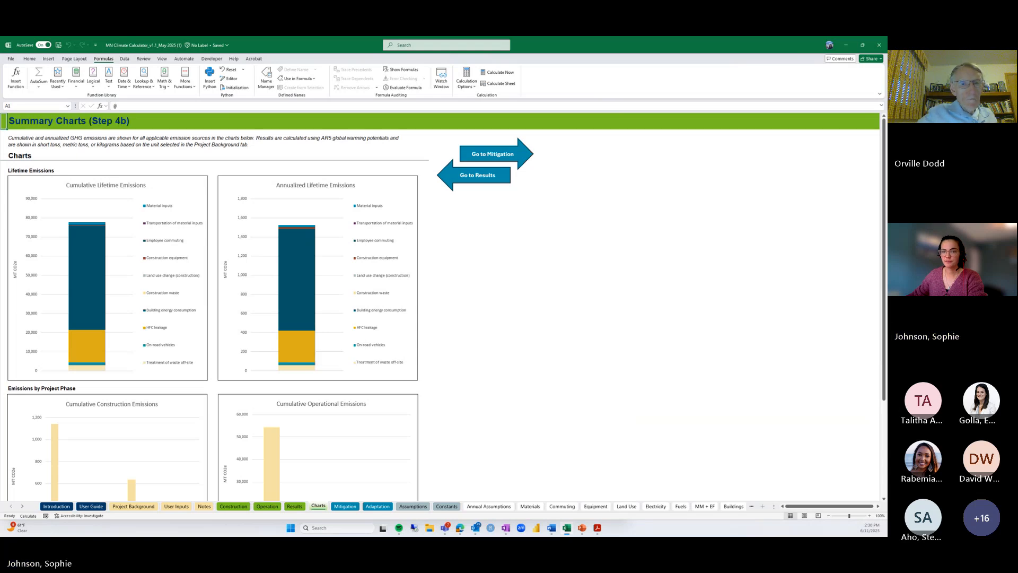
left_click(521, 160)
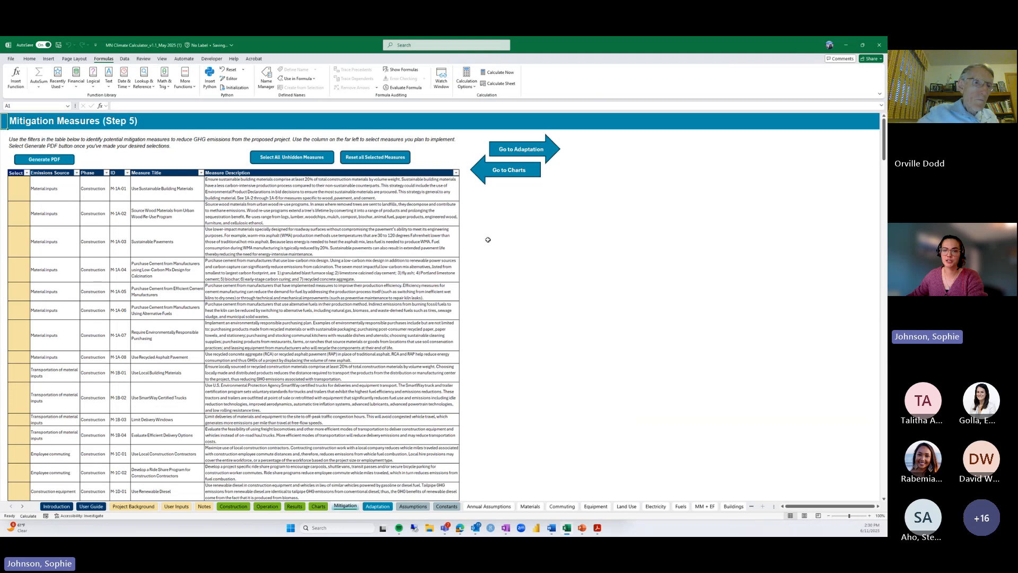
Inspect the first measure's Yes/No Select dropdown without changing it
left_click(53, 173)
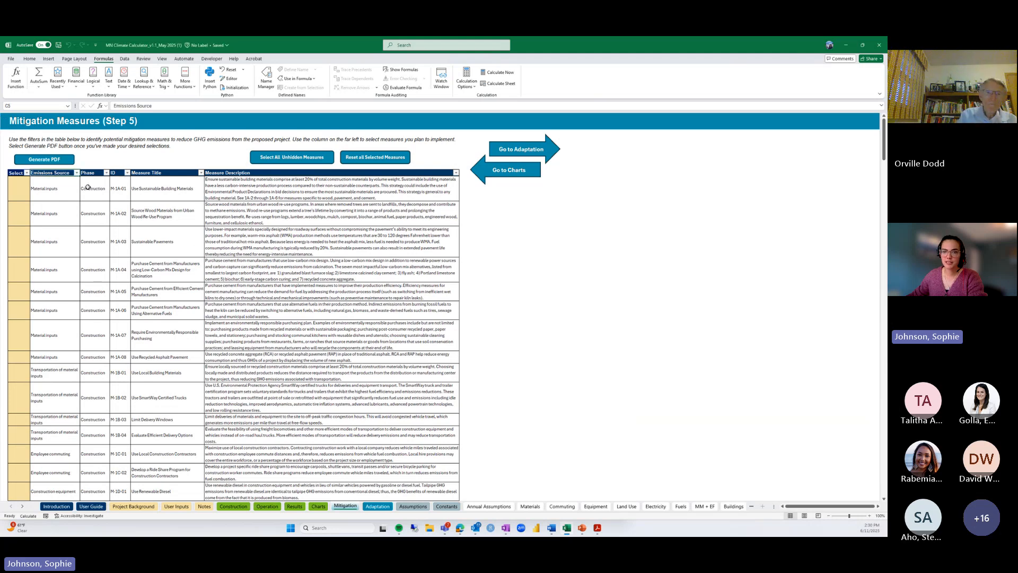
left_click(26, 199)
left_click(33, 197)
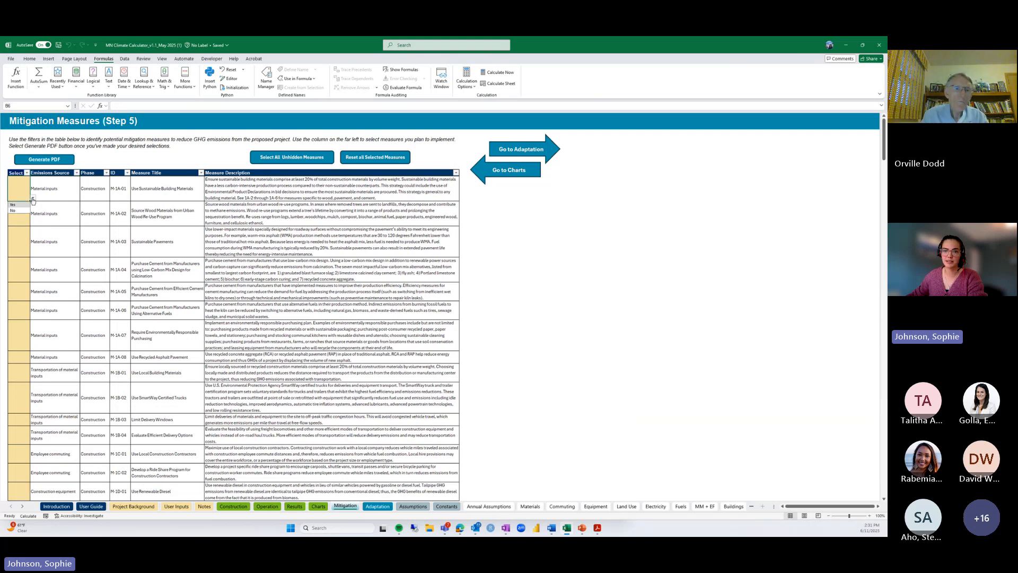
left_click(69, 194)
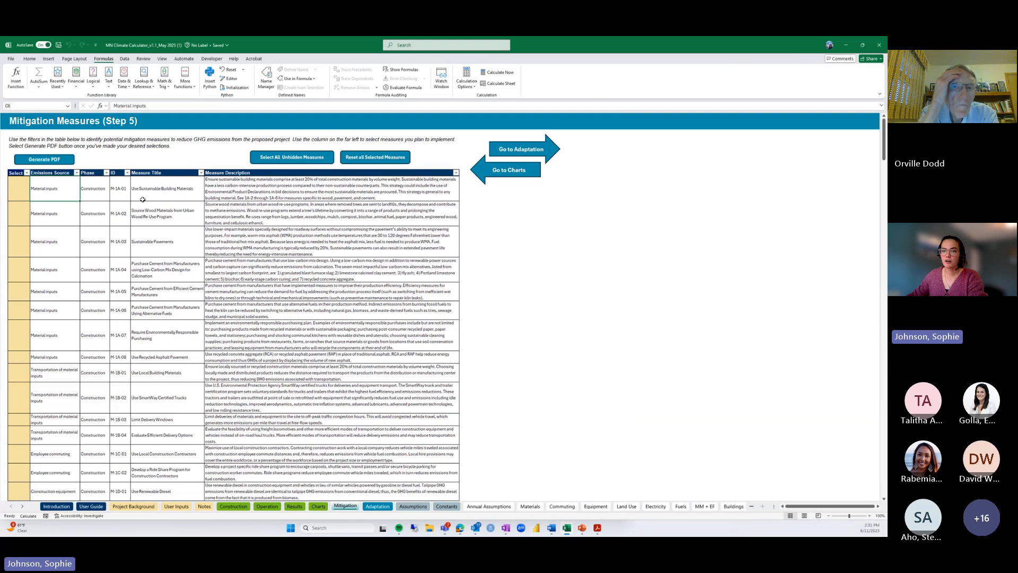
Mark all unhidden measures Yes, reset every selection, and open the Emissions Source filter
left_click(272, 158)
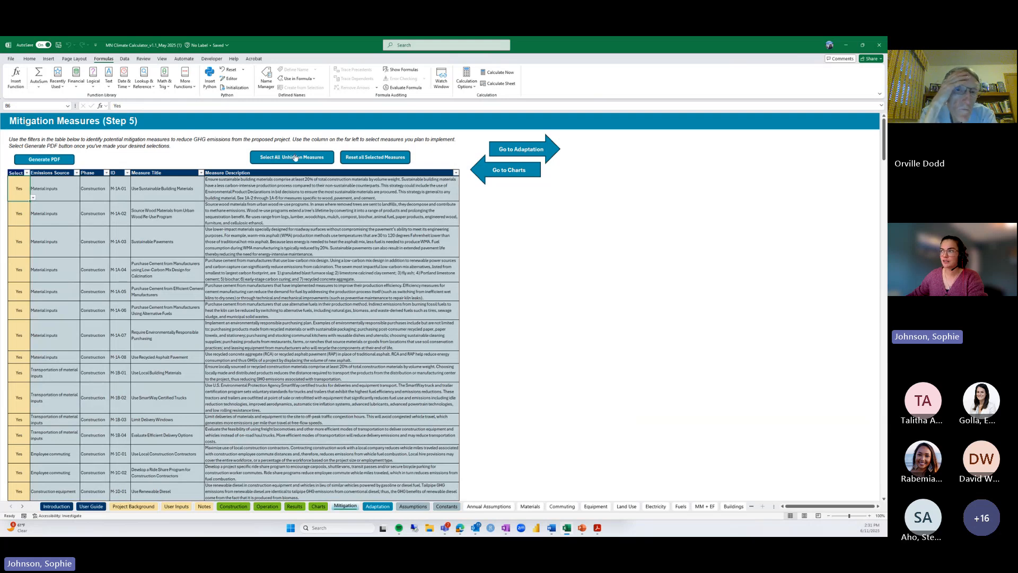
left_click(360, 157)
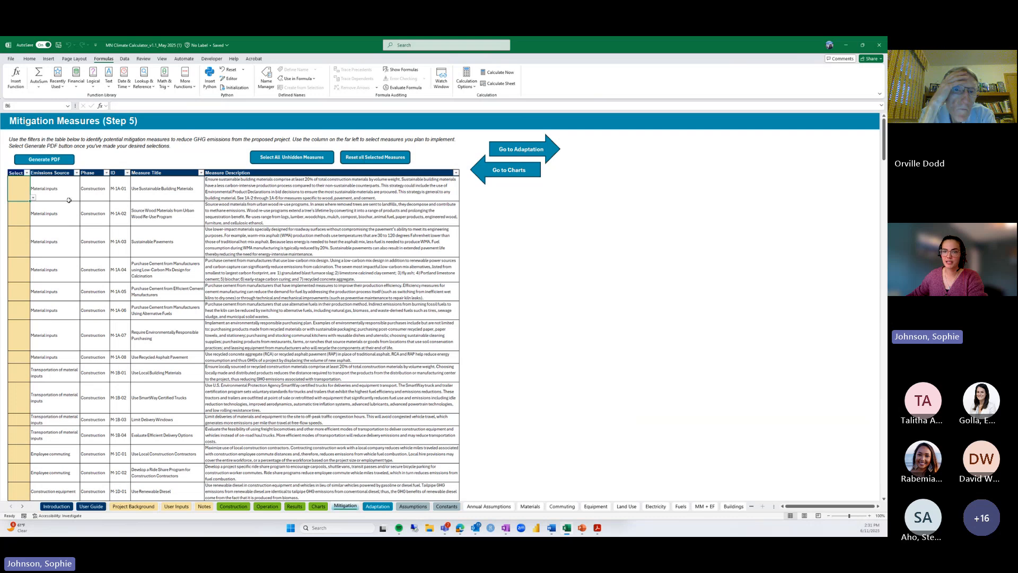
left_click(77, 174)
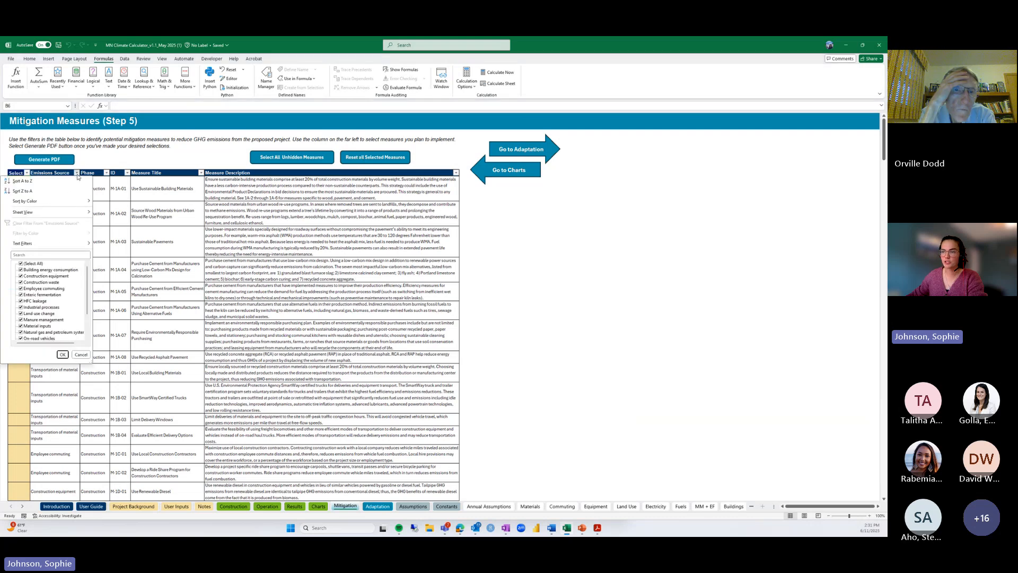
Exclude Enteric fermentation, Industrial processes, natural gas/petroleum and on-site wastewater treatment, leaving 114 measures
left_click(41, 295)
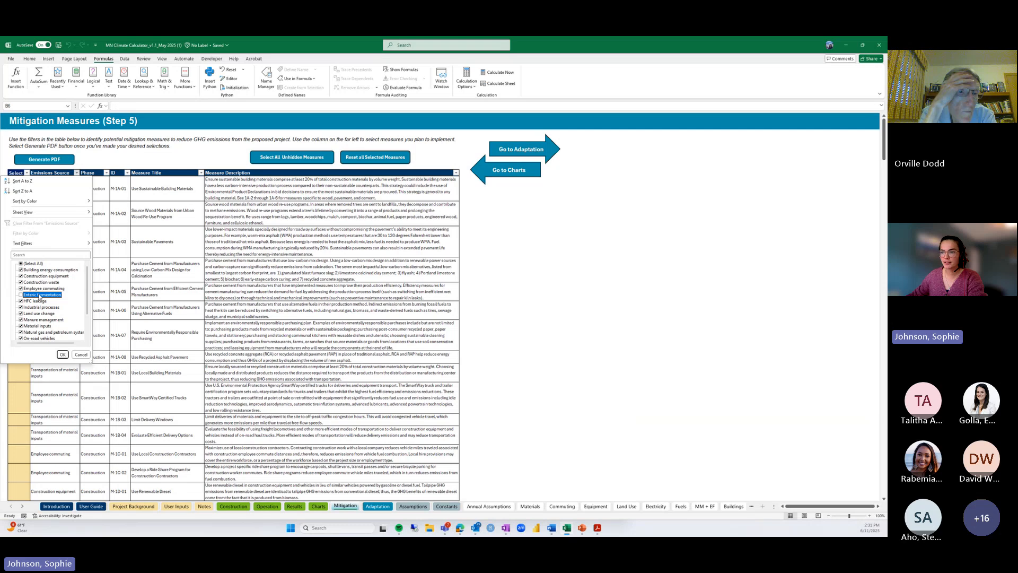
scroll(39, 297, "down", 1)
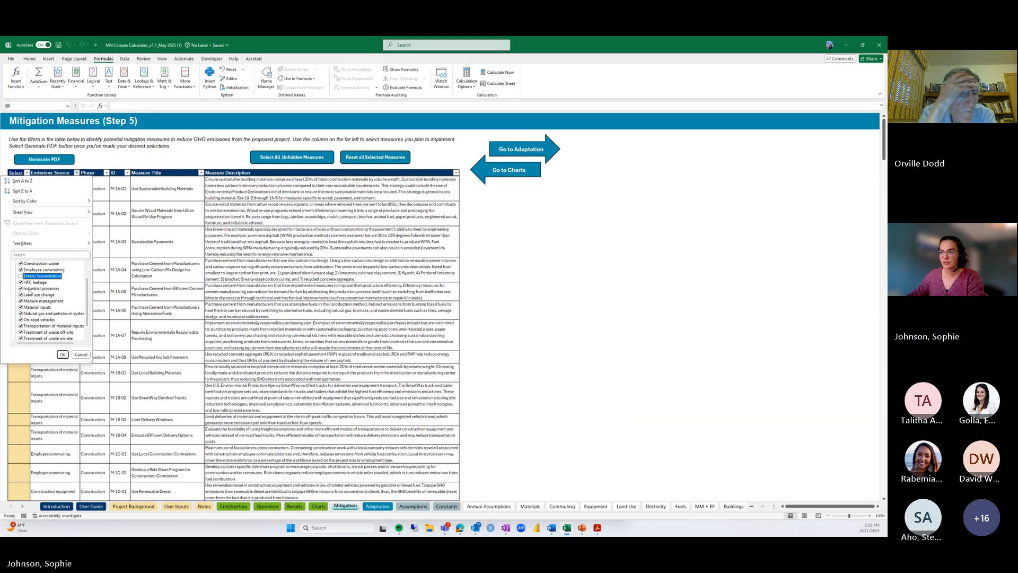
left_click(29, 289)
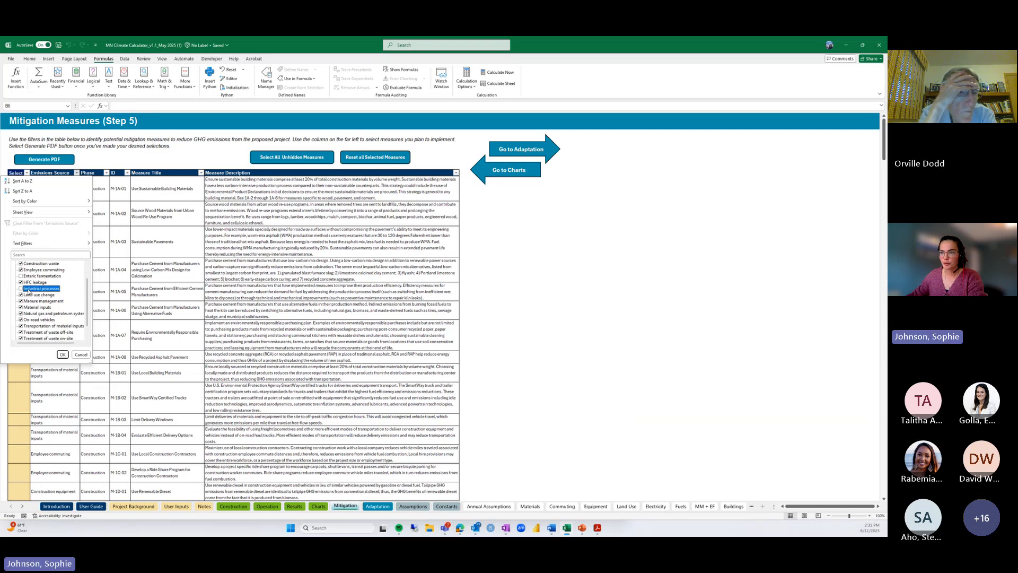
left_click(29, 301)
scroll(29, 303, "down", 1)
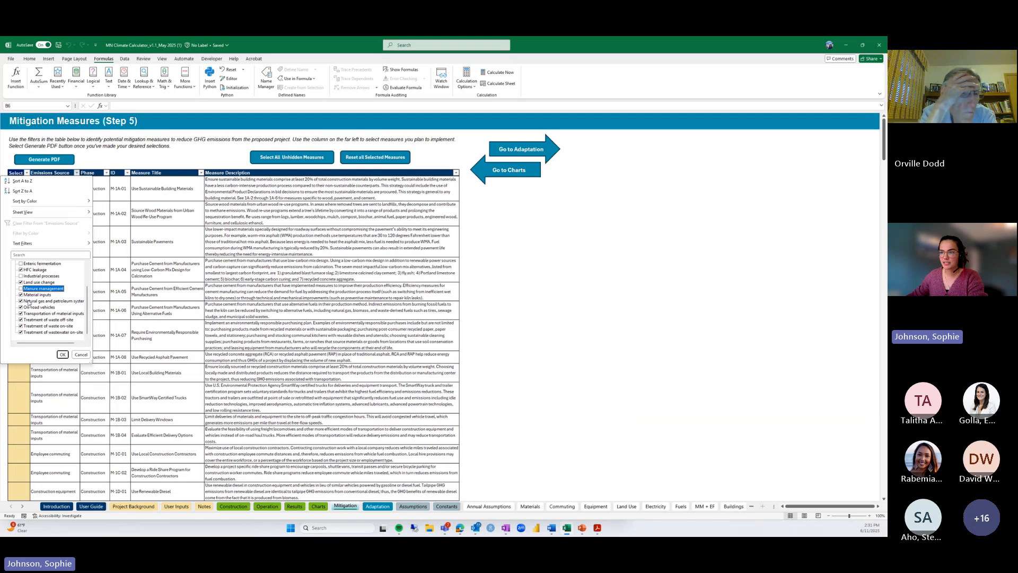
left_click(29, 301)
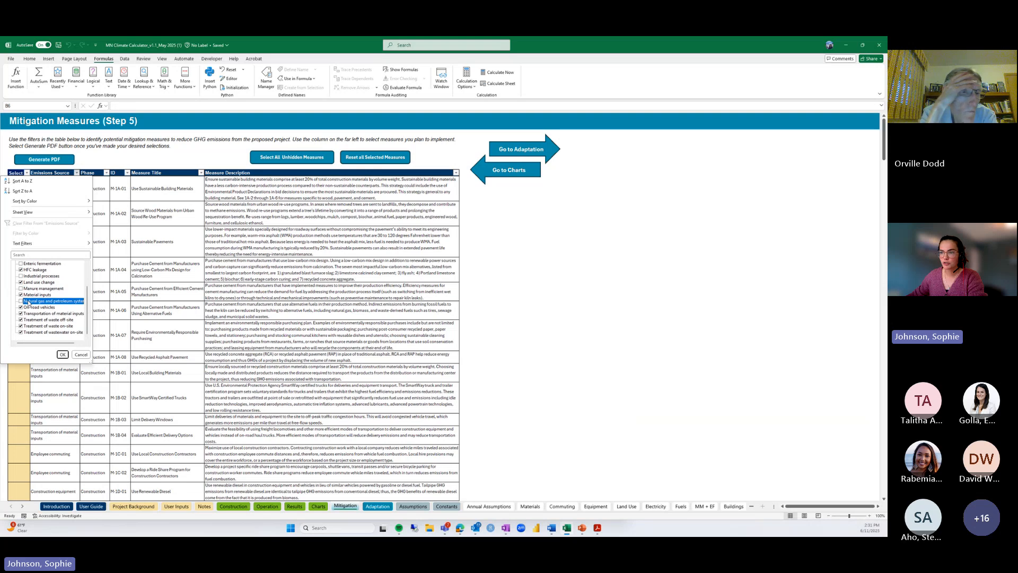
left_click(30, 333)
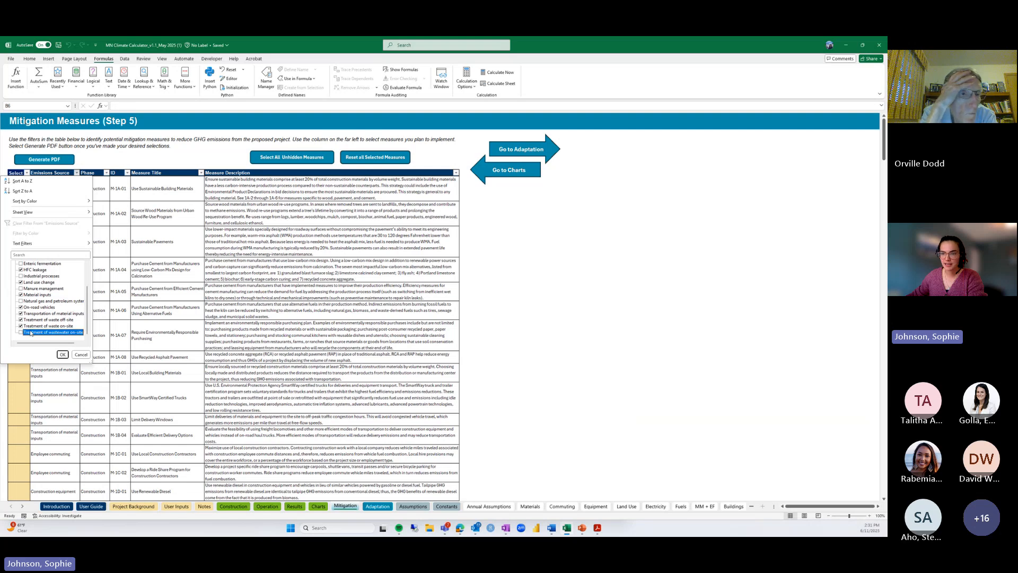
left_click(62, 354)
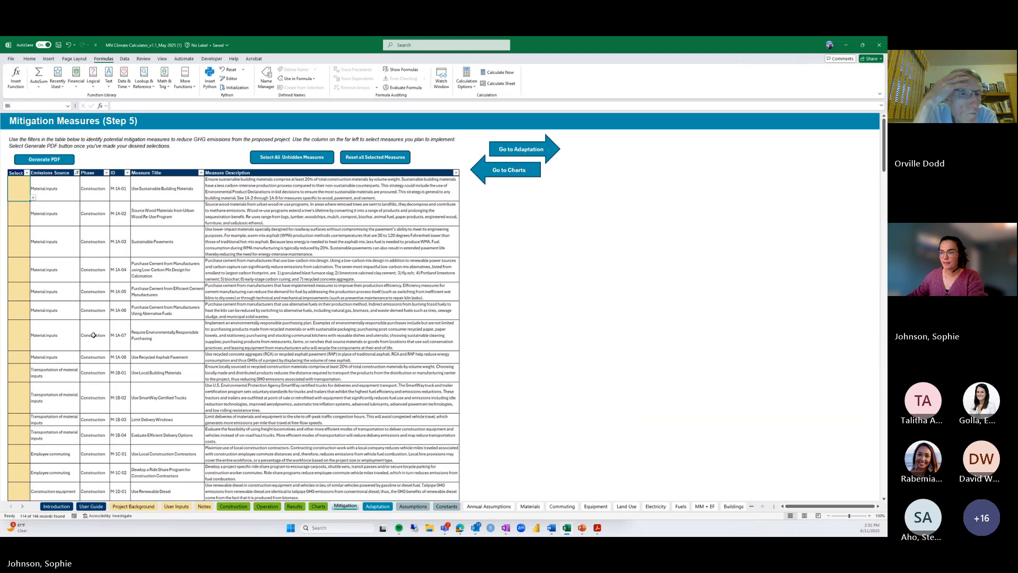
scroll(93, 335, "down", 5)
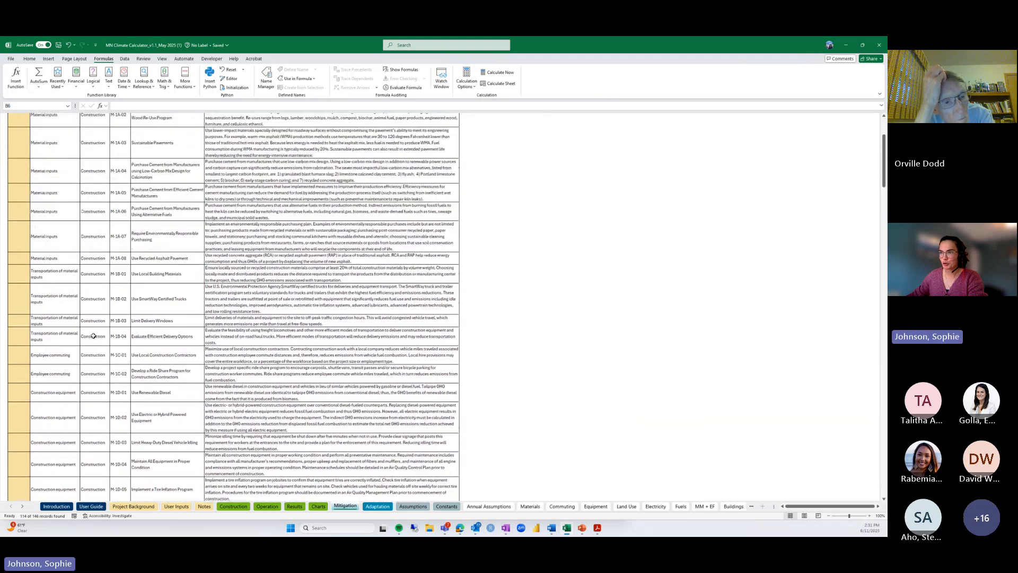
scroll(93, 335, "up", 5)
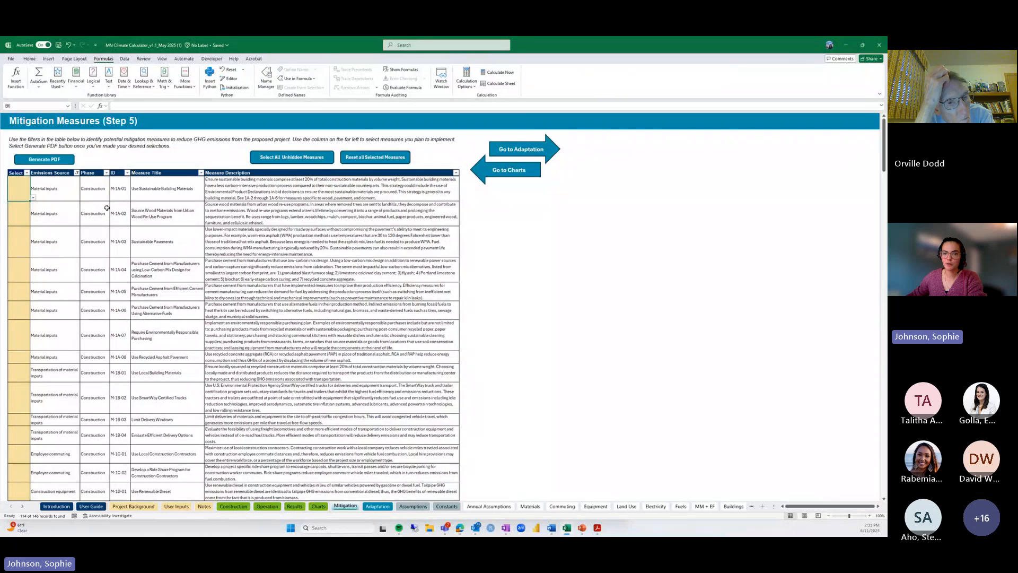
Set Select to Yes for measures M-1A-01, M-1A-03 and M-1A-06
left_click(33, 197)
left_click(19, 204)
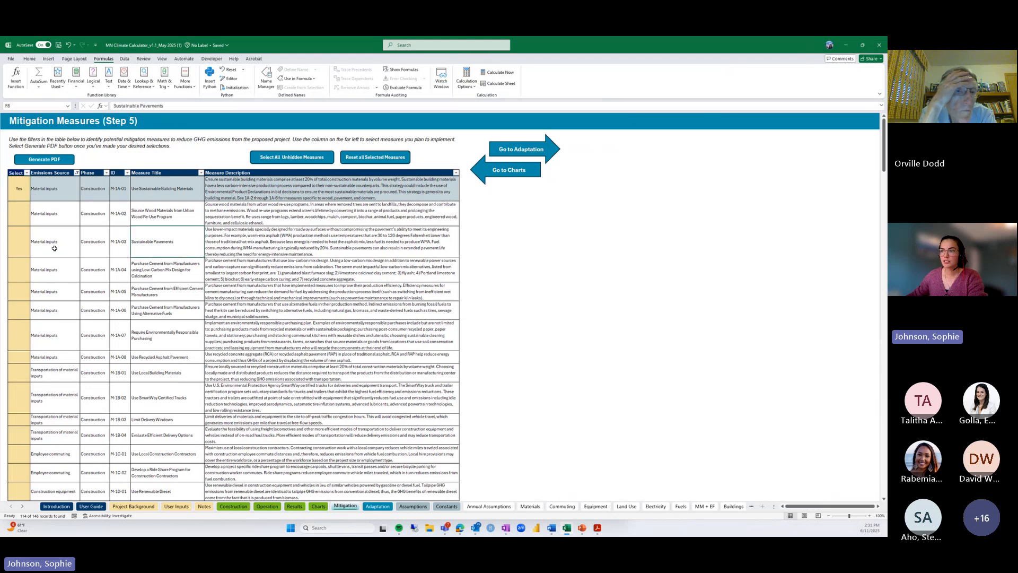
left_click(21, 247)
left_click(32, 255)
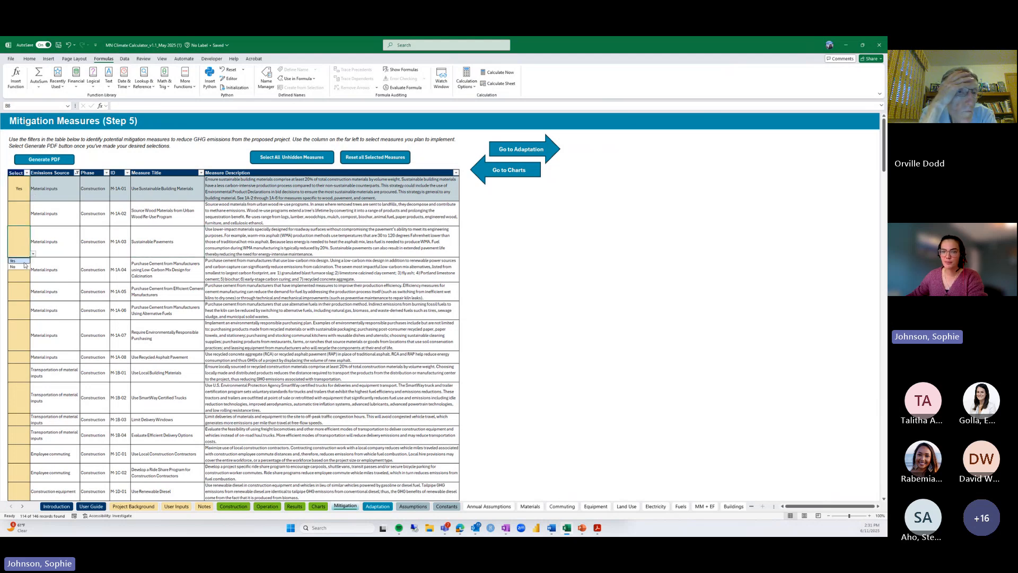
left_click(22, 261)
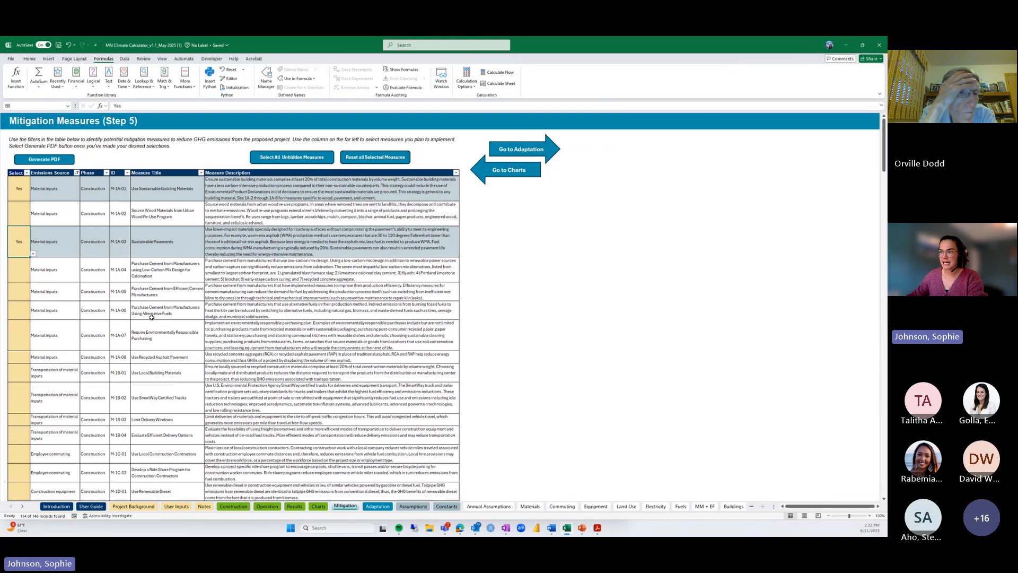
left_click(152, 314)
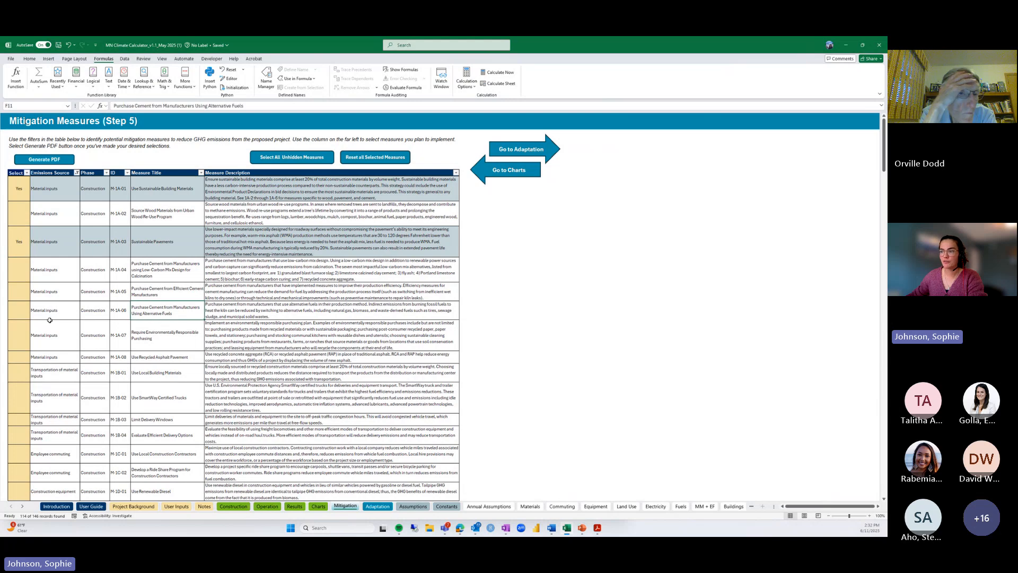
left_click(18, 311)
left_click(33, 316)
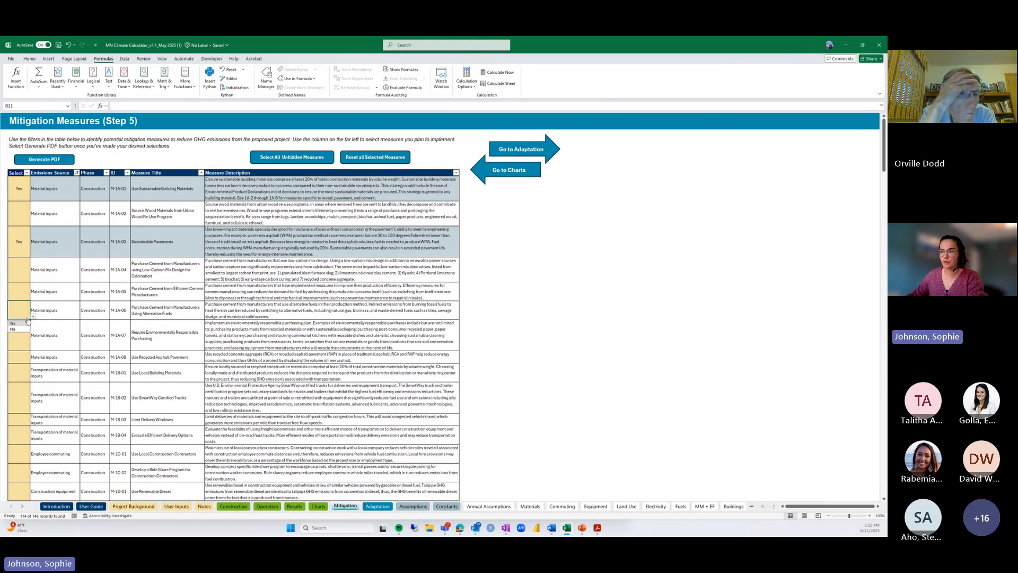
left_click(22, 322)
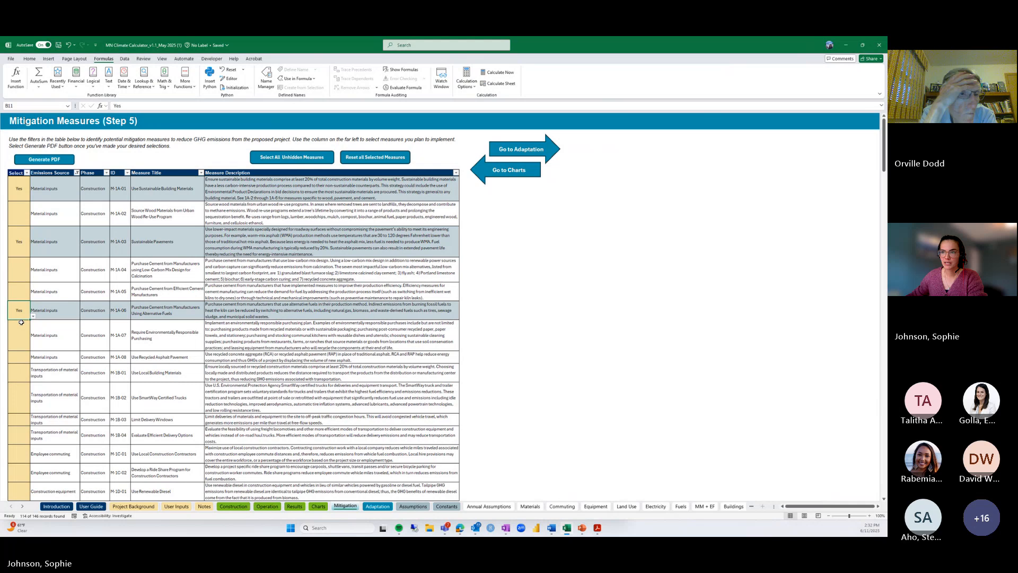
Filter the Select column to exclude (Blanks), showing only the three Yes measures
left_click(27, 173)
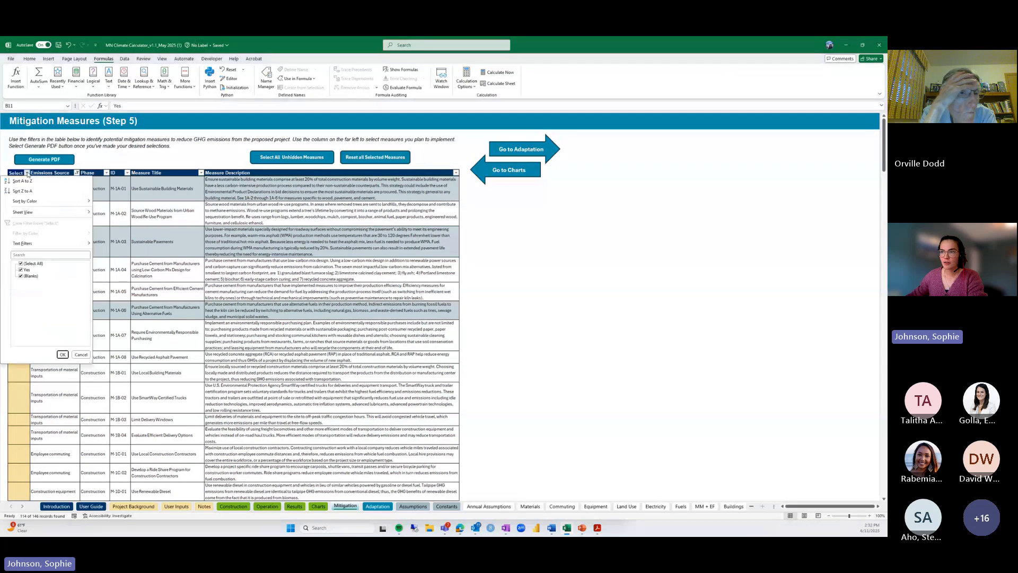
left_click(21, 276)
left_click(63, 354)
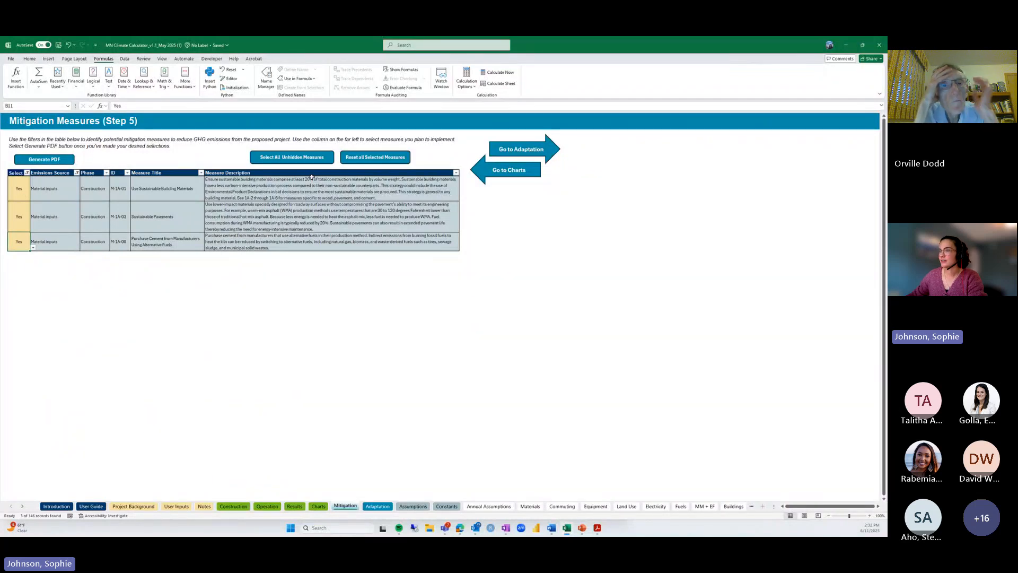
Generate the Mitigation Measures PDF, widen Acrobat to view it, then minimize Acrobat
left_click(68, 160)
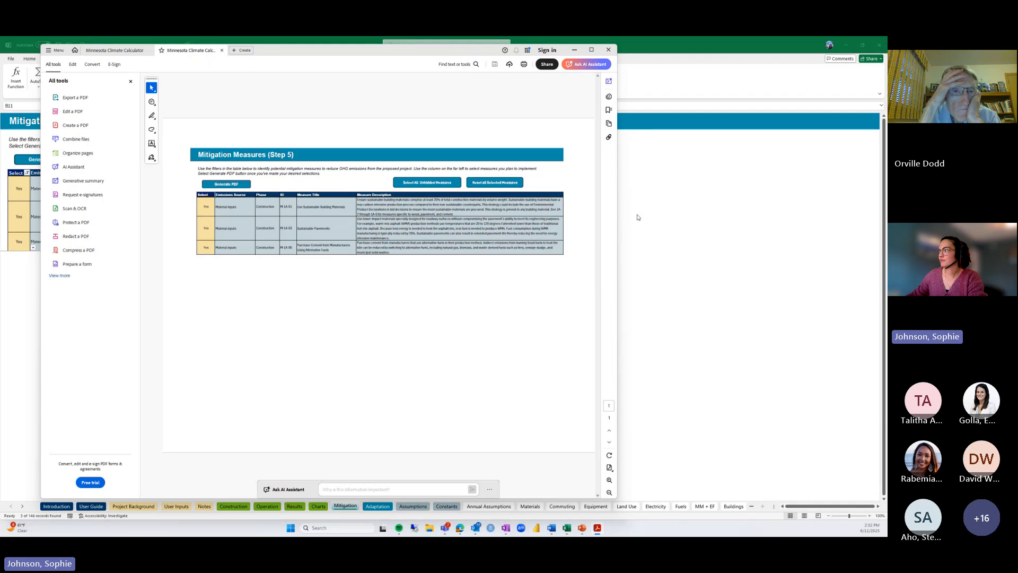
left_click_drag(619, 215, 675, 212)
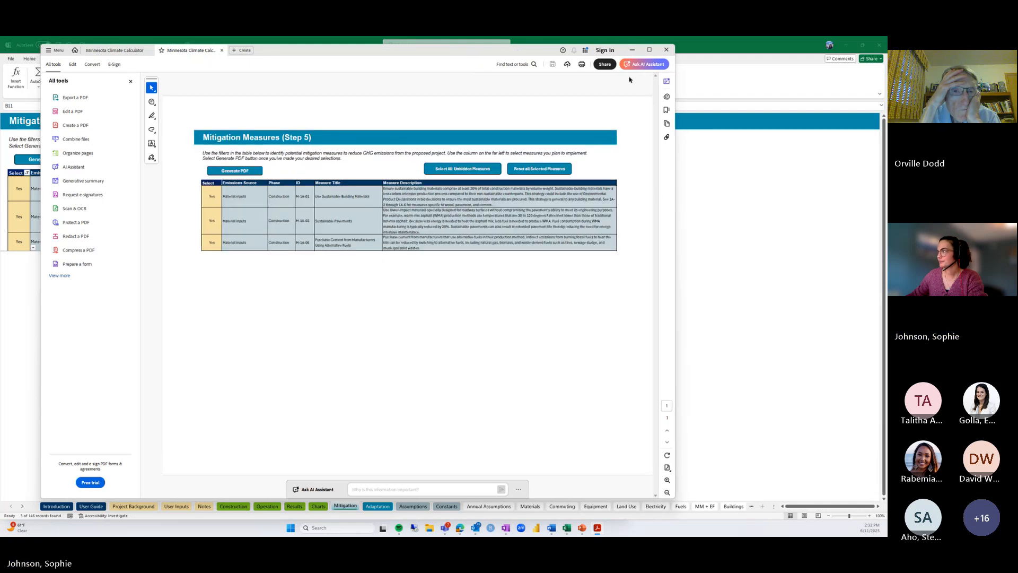
left_click(635, 50)
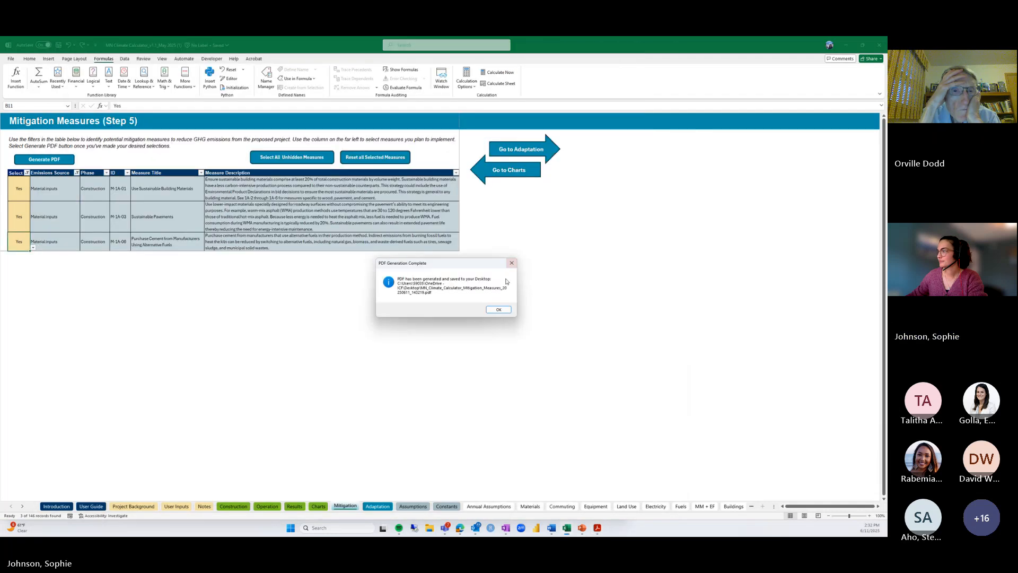
Clear the Select and Emissions Source filters, reset all selections, and open Adaptation Strategies
left_click(496, 310)
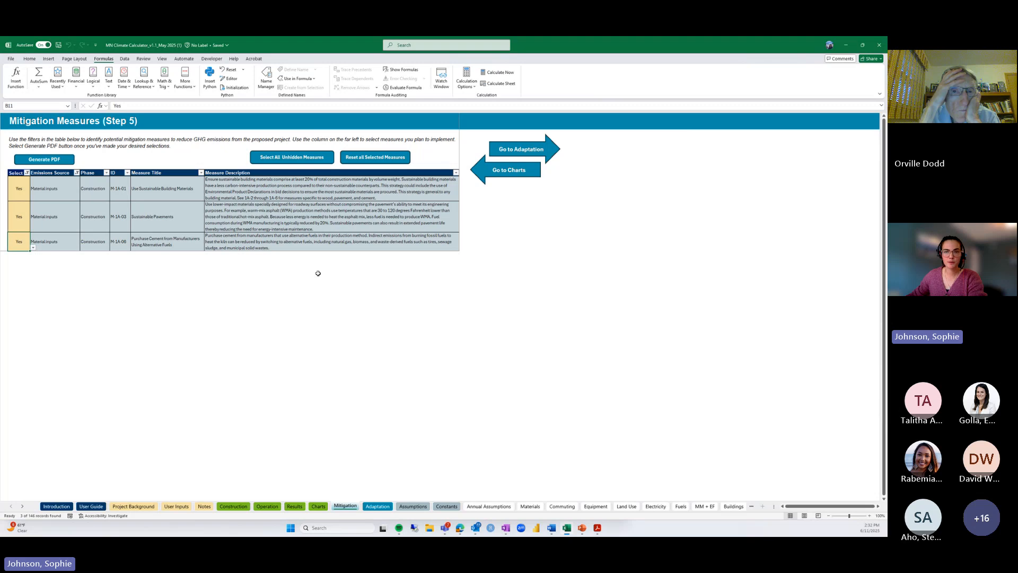
left_click(27, 172)
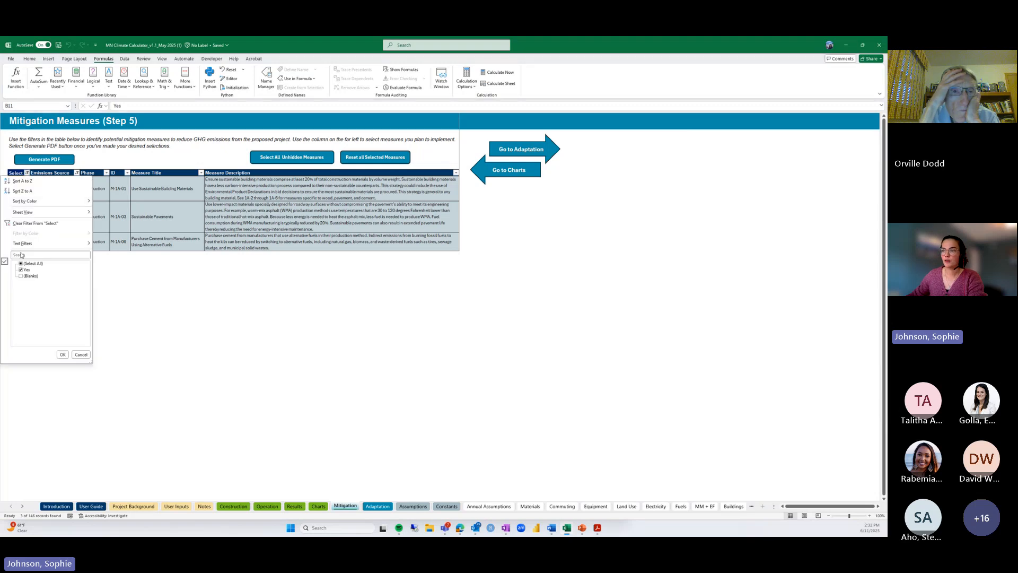
left_click(63, 355)
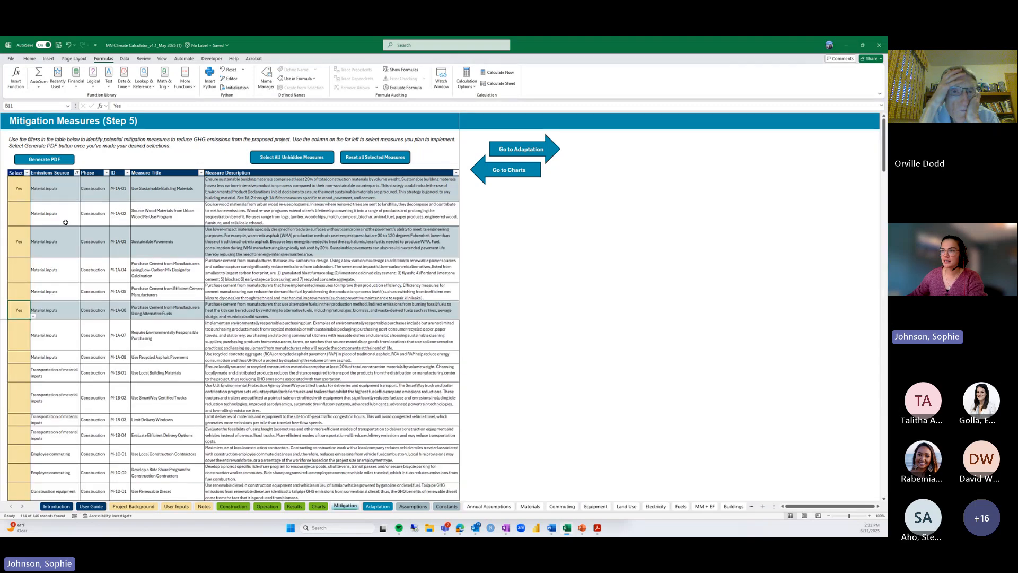
left_click(78, 173)
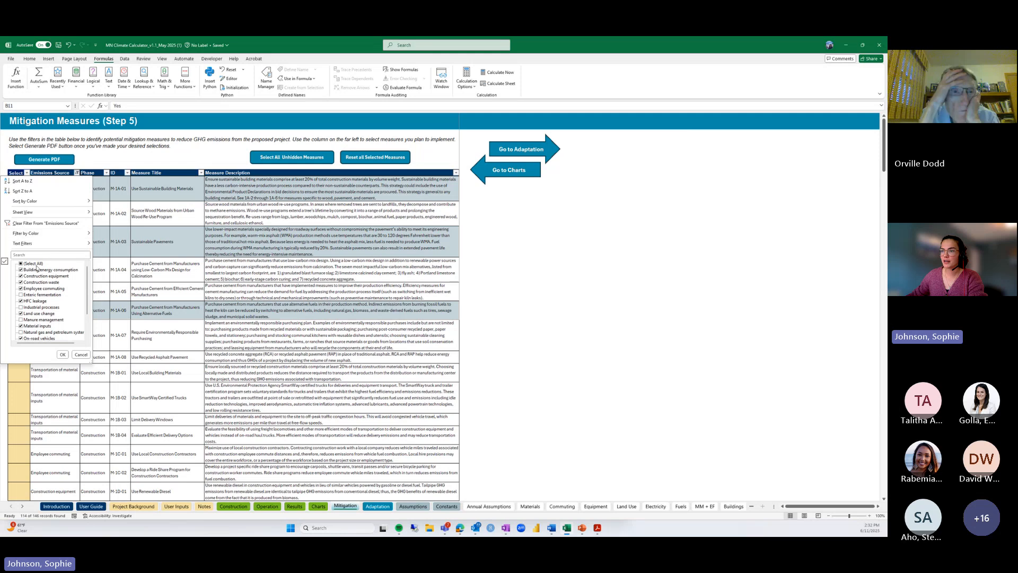
left_click(63, 355)
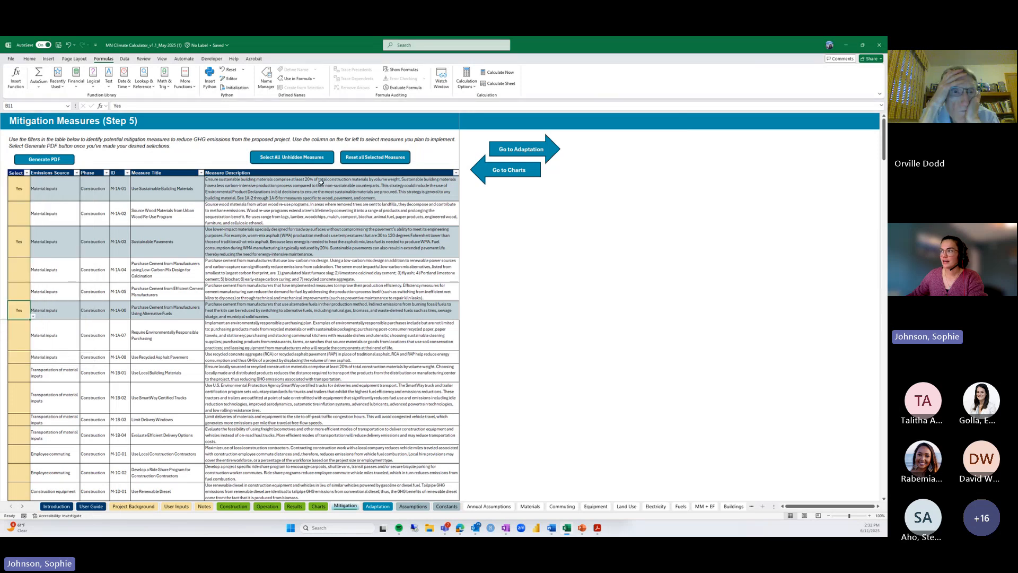
left_click(367, 158)
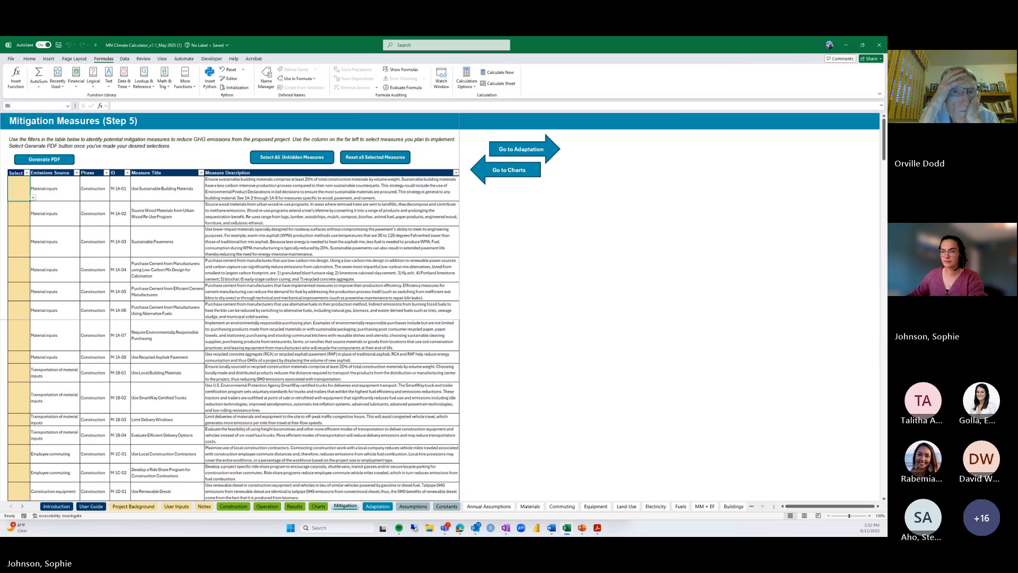
left_click(522, 149)
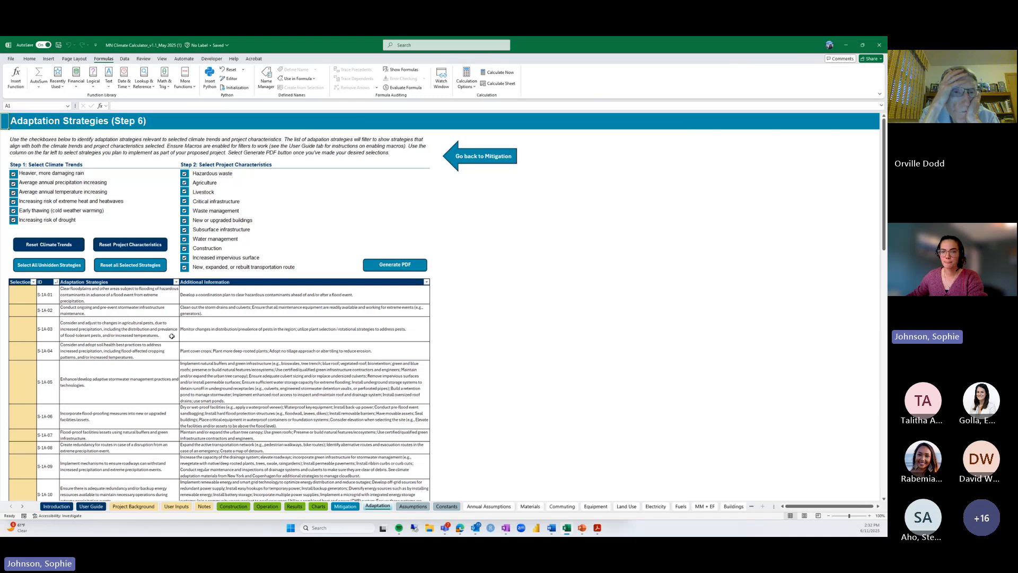
Read the notes for Heavier, more damaging rain, Critical infrastructure and the stormwater strategy
left_click(71, 173)
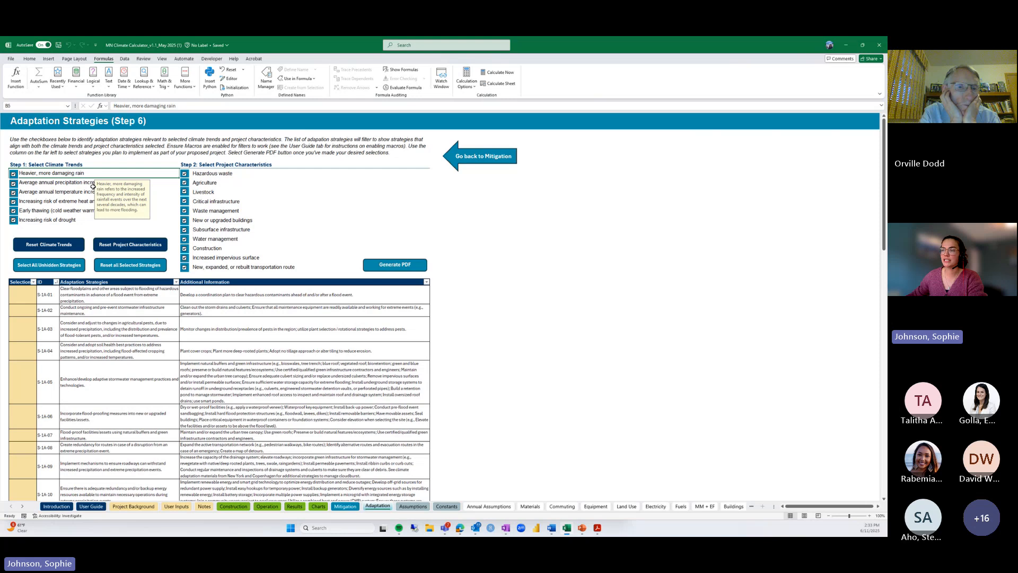
left_click(214, 200)
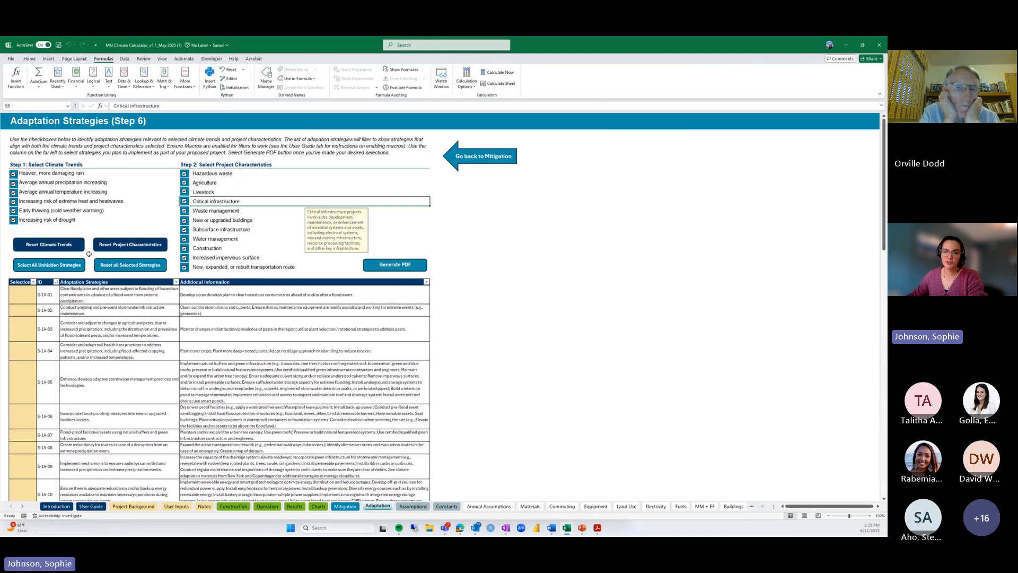
left_click(115, 312)
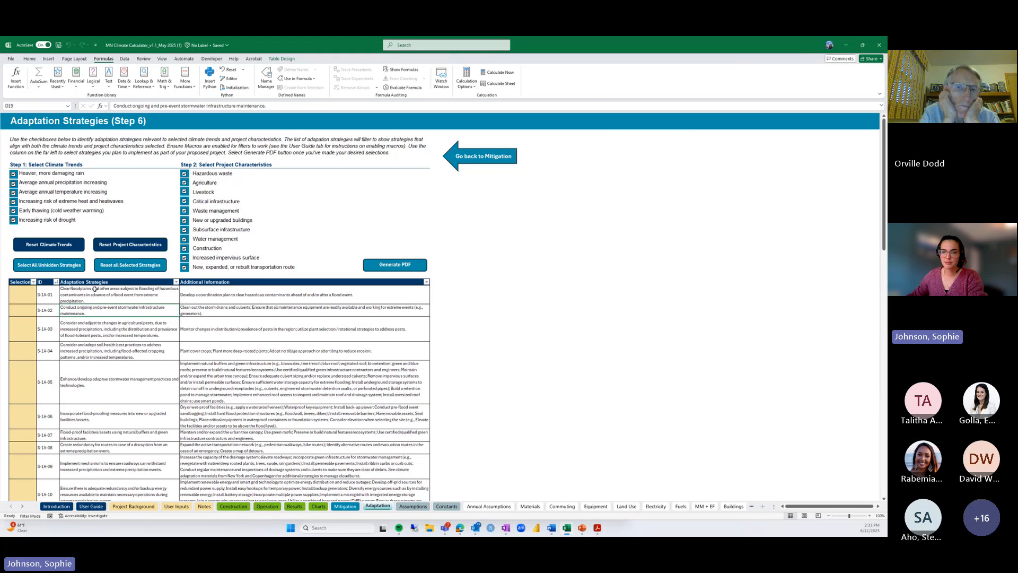
Try S-1A-01's Yes/No dropdown, then mark all unhidden adaptation strategies Yes
left_click(28, 300)
left_click(40, 301)
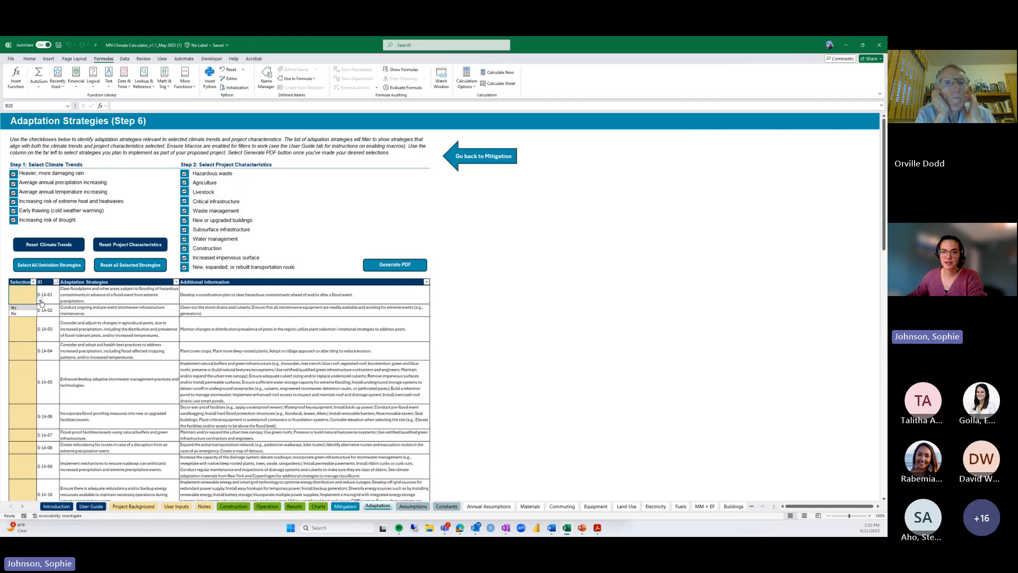
left_click(123, 311)
left_click(75, 269)
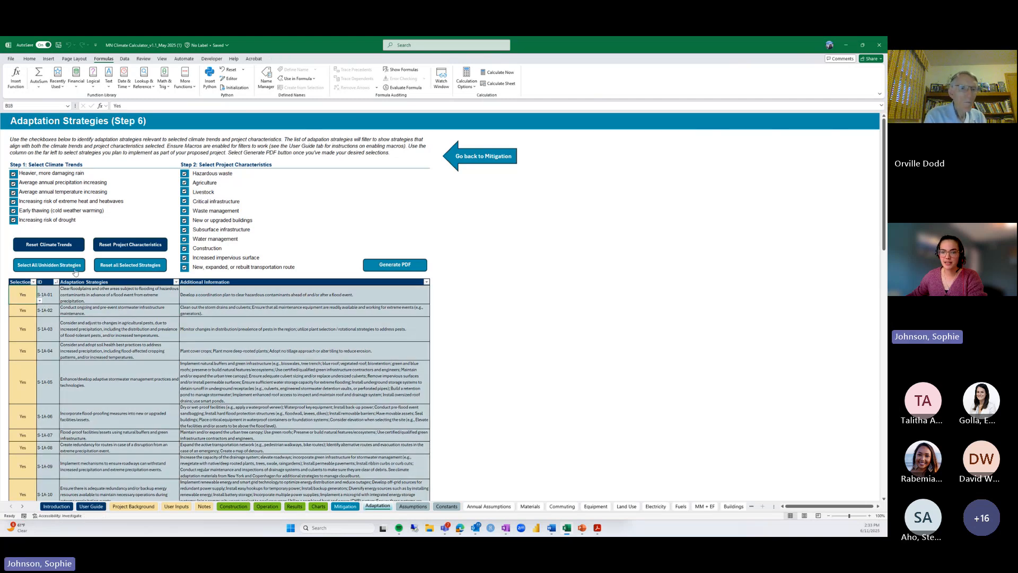
Clear the strategy selections and exclude the heavier rain, rising precipitation and drought climate trends
left_click(114, 271)
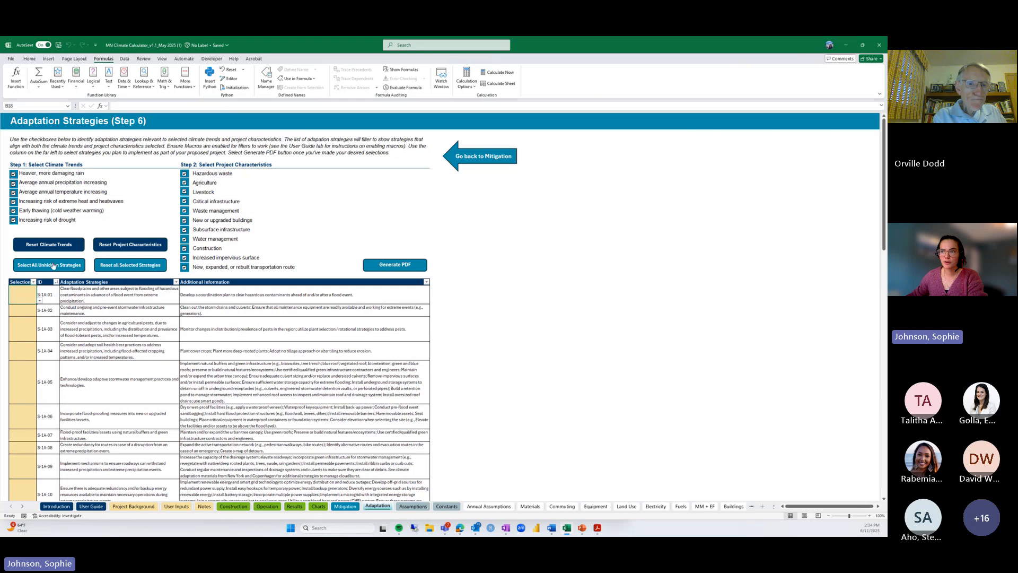
left_click(14, 174)
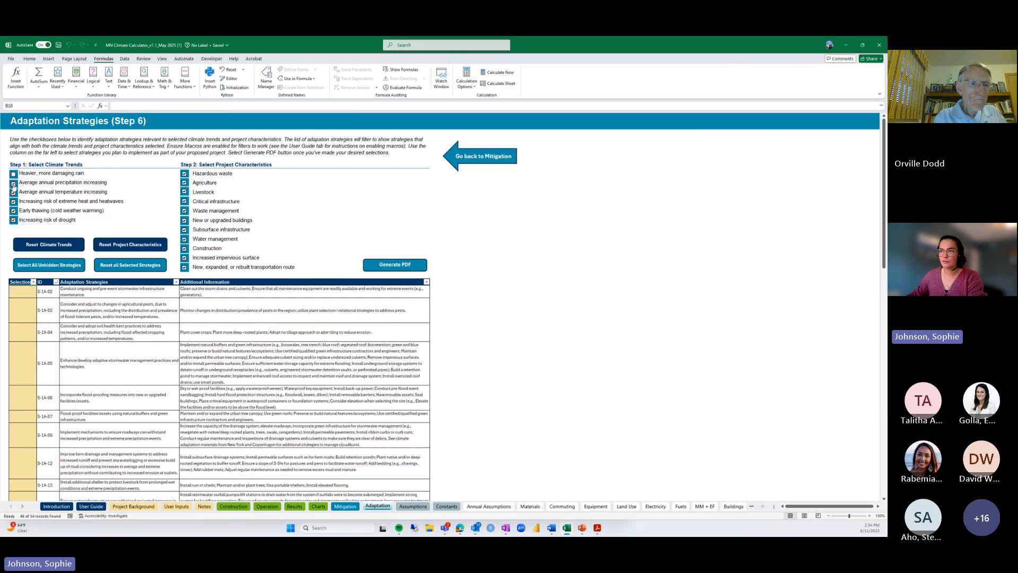
left_click(13, 183)
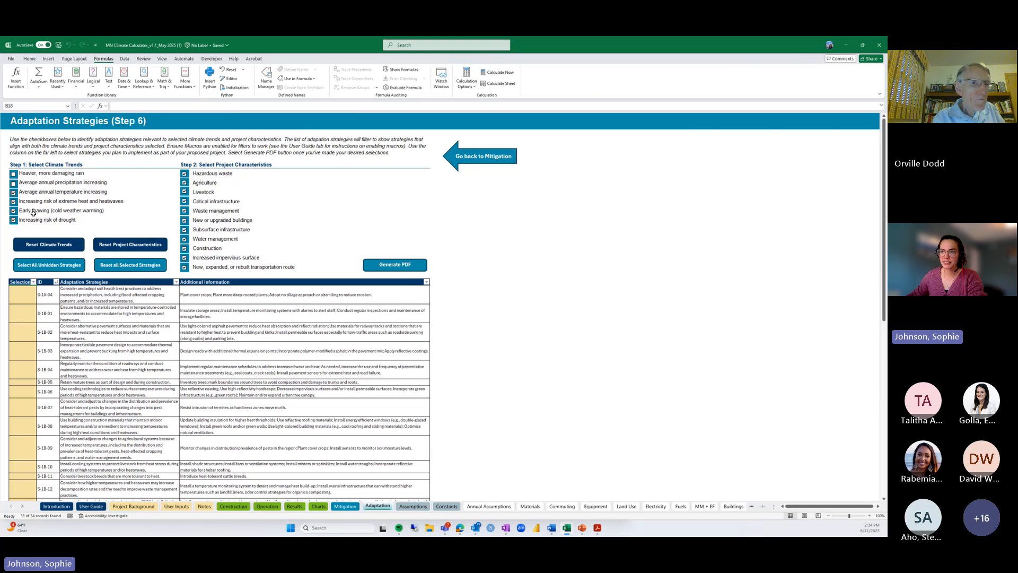
left_click(14, 220)
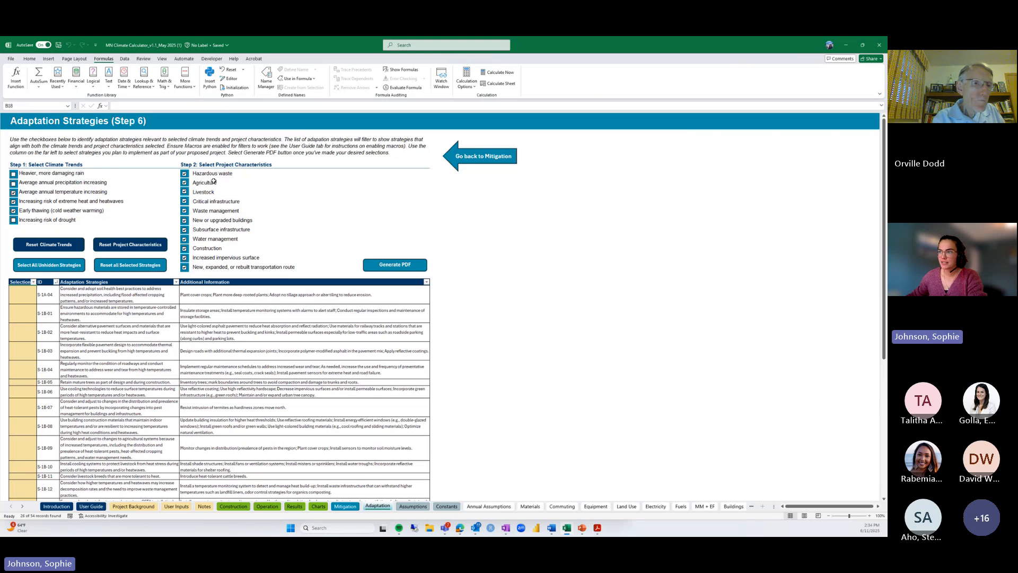
Exclude hazardous waste, agriculture, livestock, critical infrastructure, waste, subsurface, water and transportation route characteristics
left_click(185, 174)
left_click(184, 183)
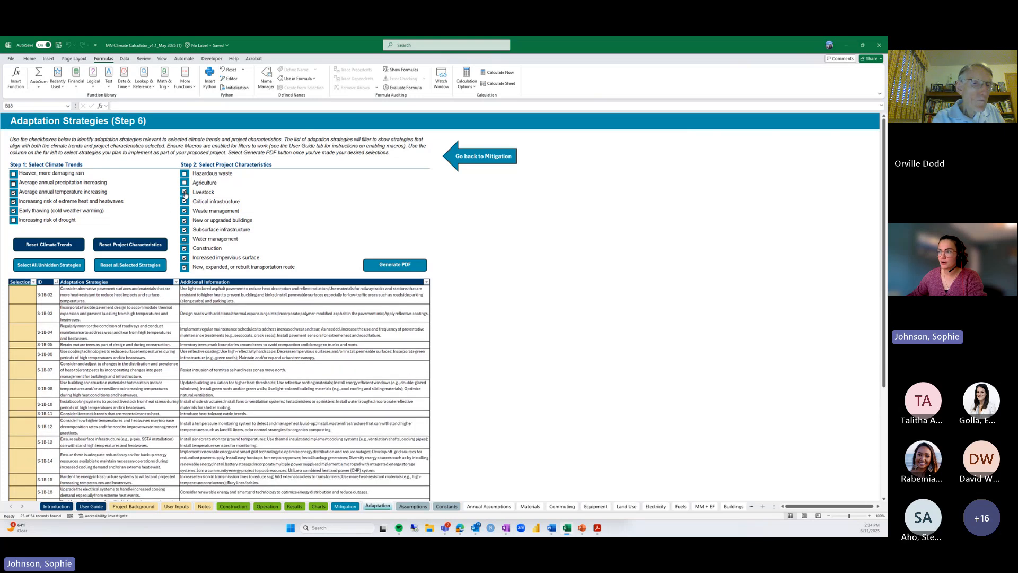
left_click(185, 192)
left_click(185, 201)
left_click(184, 211)
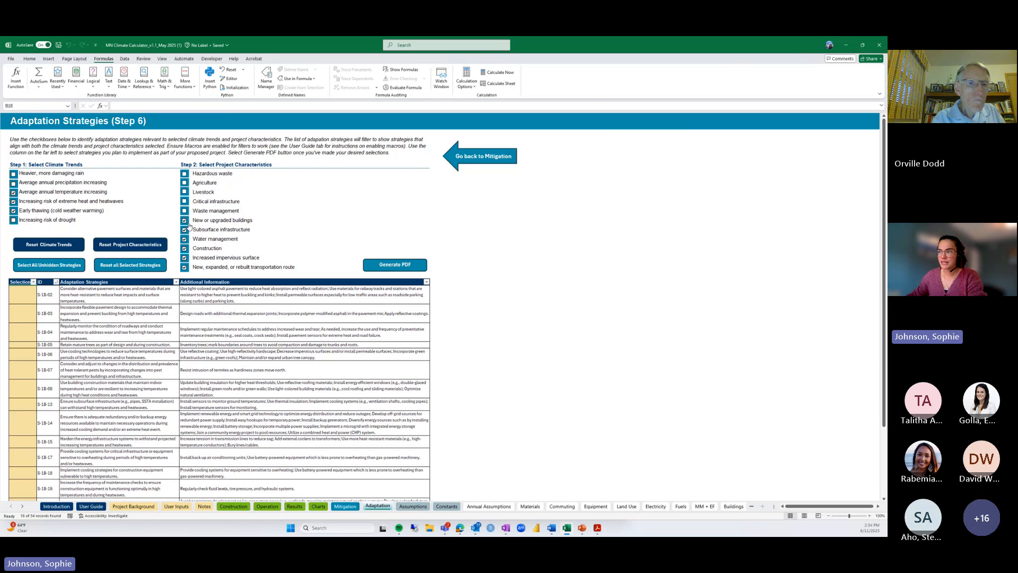
left_click(185, 231)
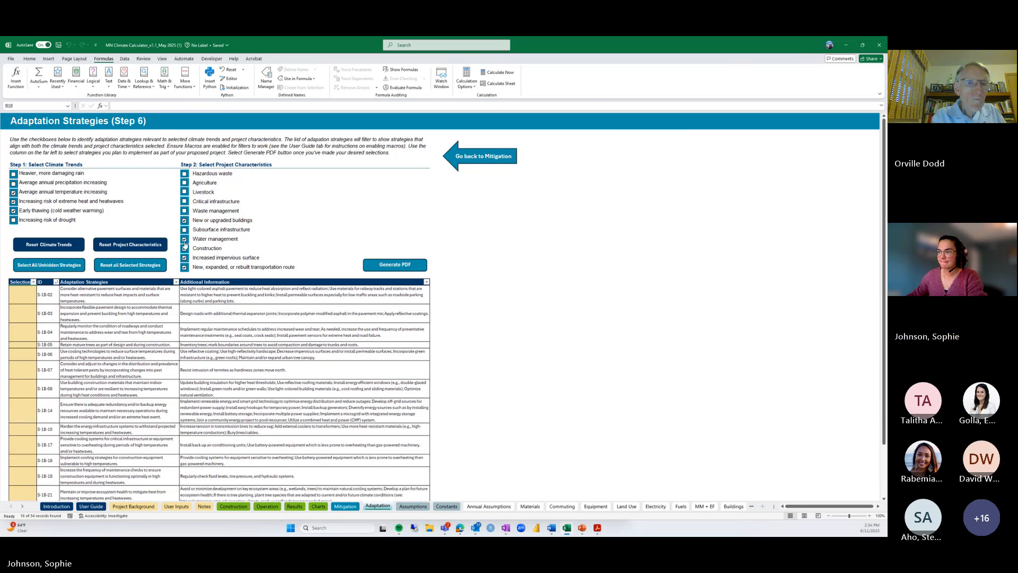
left_click(184, 240)
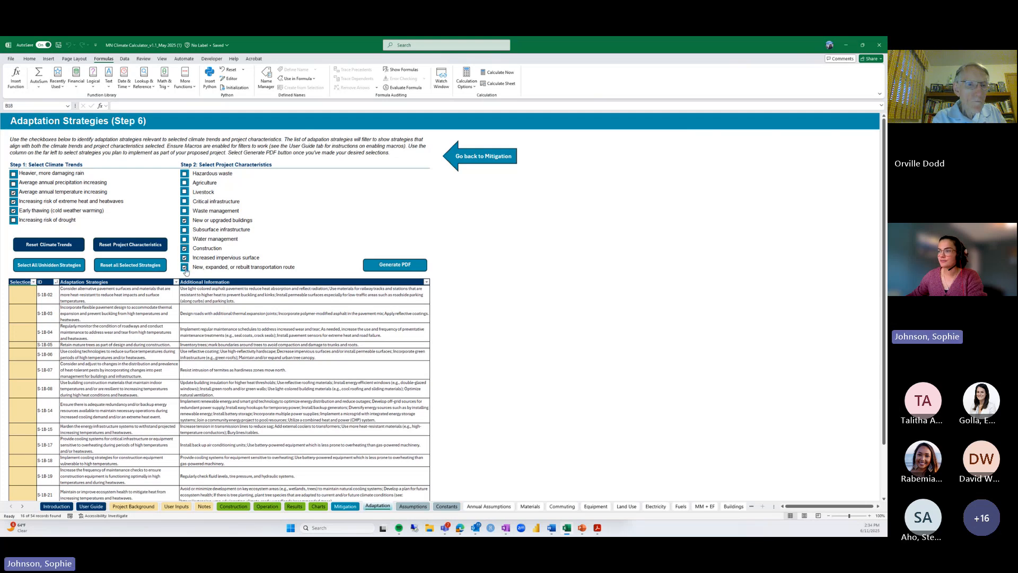
left_click(185, 268)
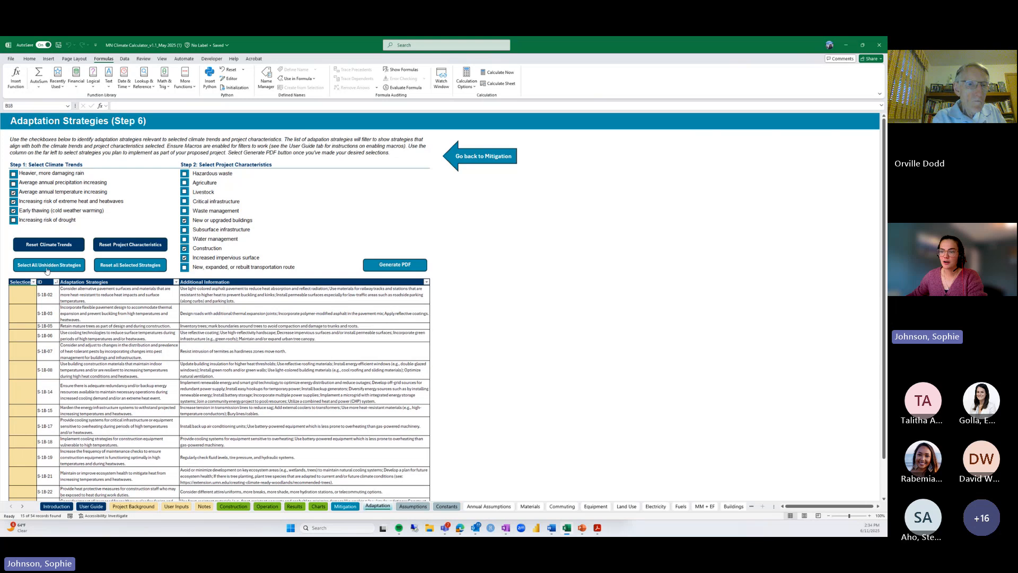
Mark all 15 remaining adaptation strategies as Yes
scroll(126, 345, "down", 4)
scroll(126, 345, "up", 3)
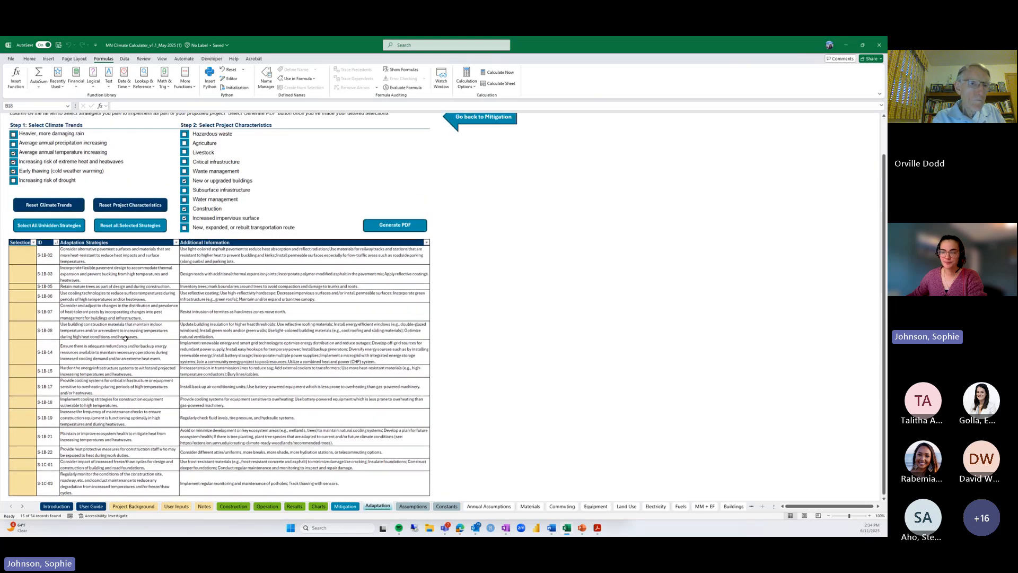
left_click(66, 226)
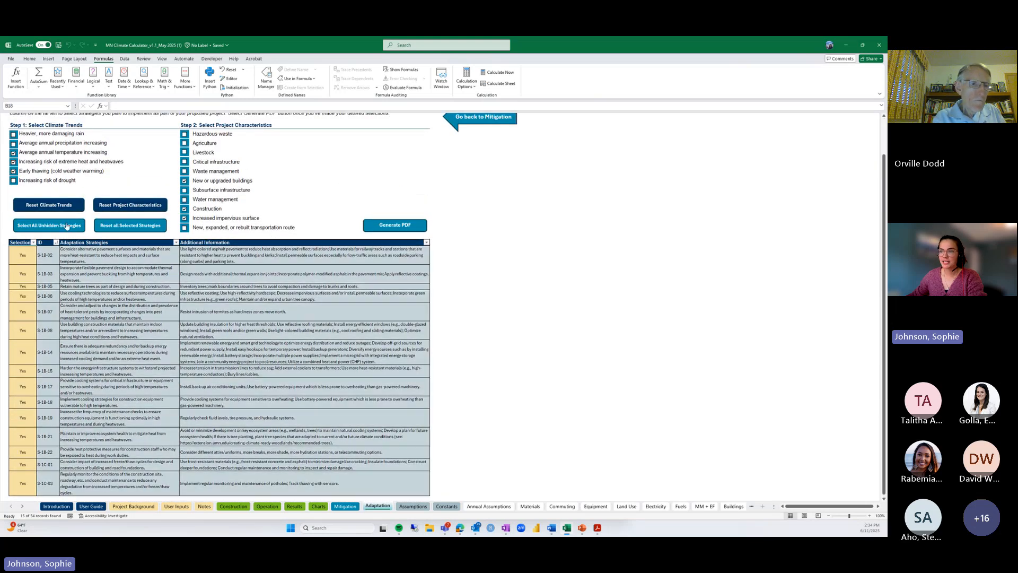
scroll(133, 295, "down", 2)
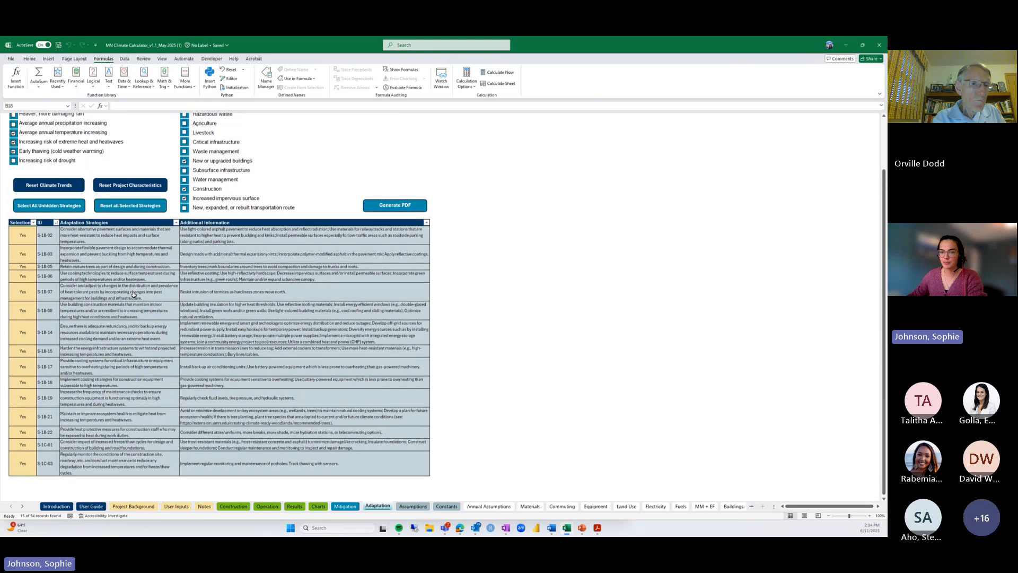
scroll(318, 302, "up", 2)
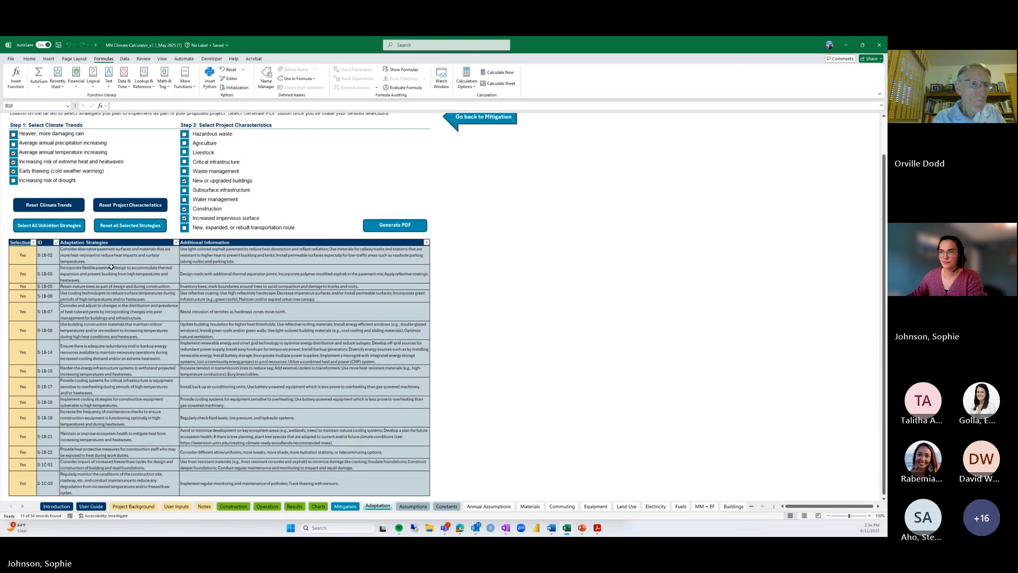
Generate the Adaptation Strategies PDF for the 15 selected strategies and dismiss the completion message
left_click(394, 226)
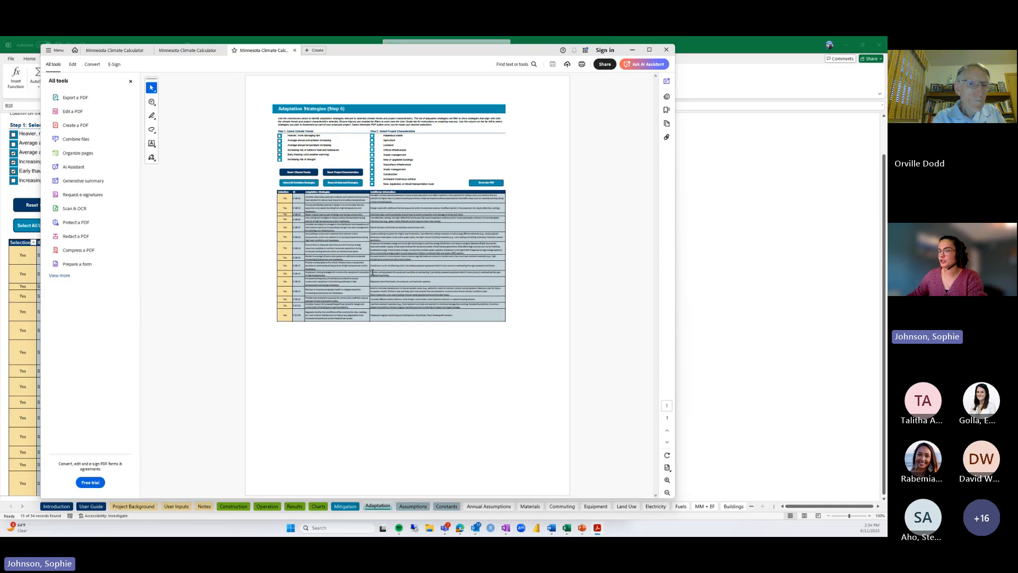
left_click(633, 50)
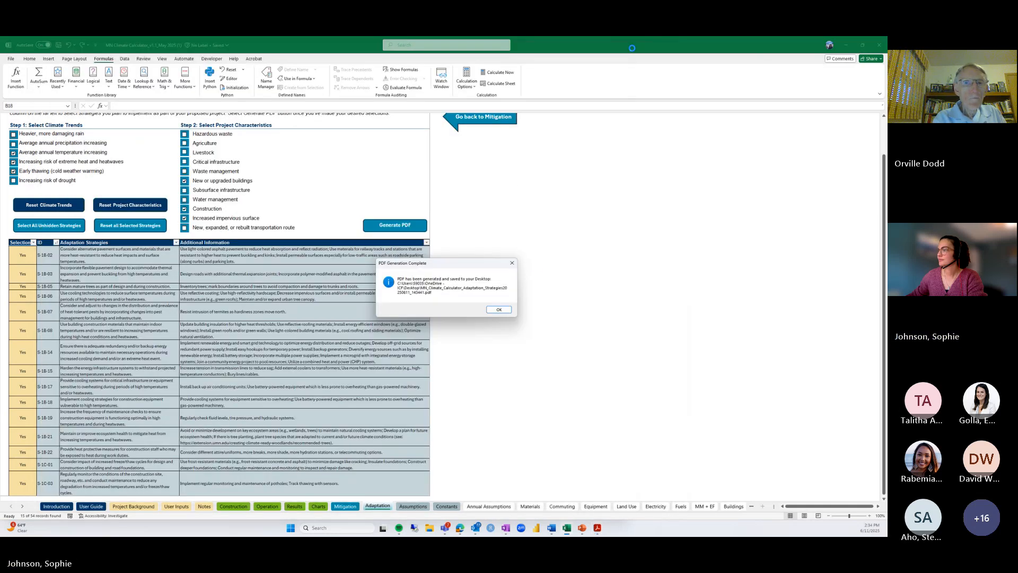
left_click(504, 310)
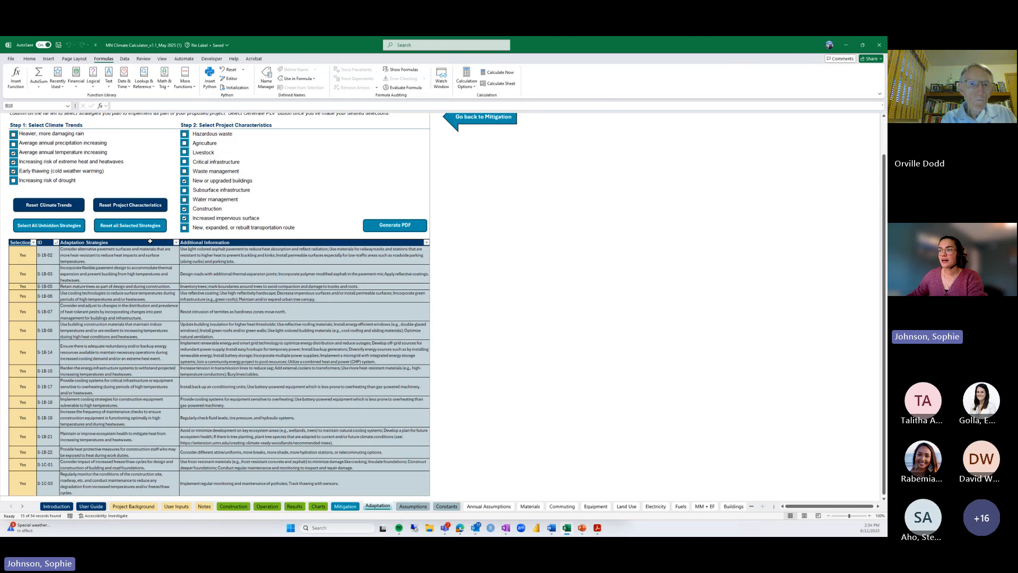
Reset all project characteristics and climate trends so all 54 strategies show, then go to Assumptions
left_click(152, 206)
scroll(81, 253, "up", 1)
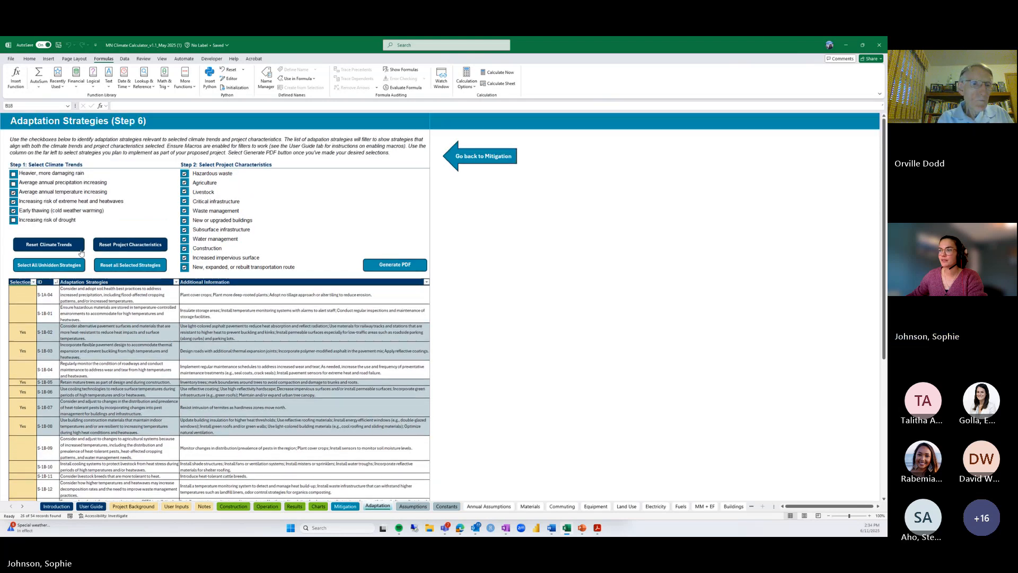
left_click(59, 249)
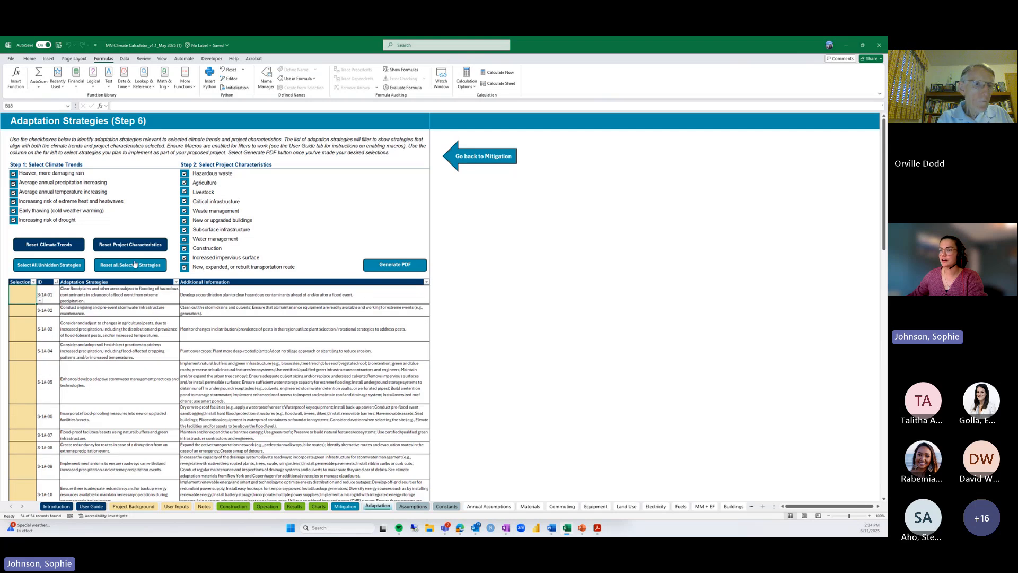
scroll(353, 315, "down", 8)
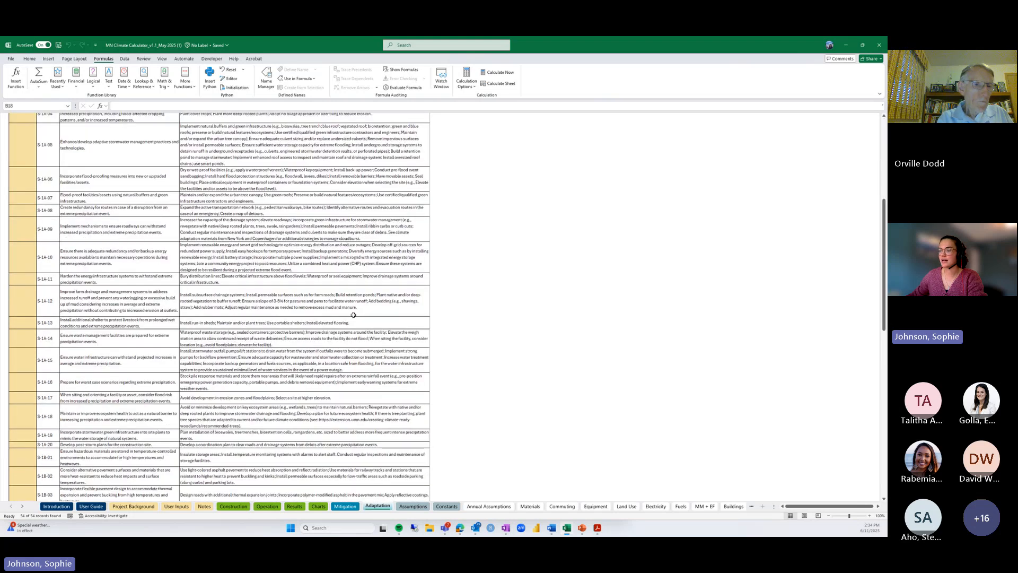
scroll(353, 315, "up", 8)
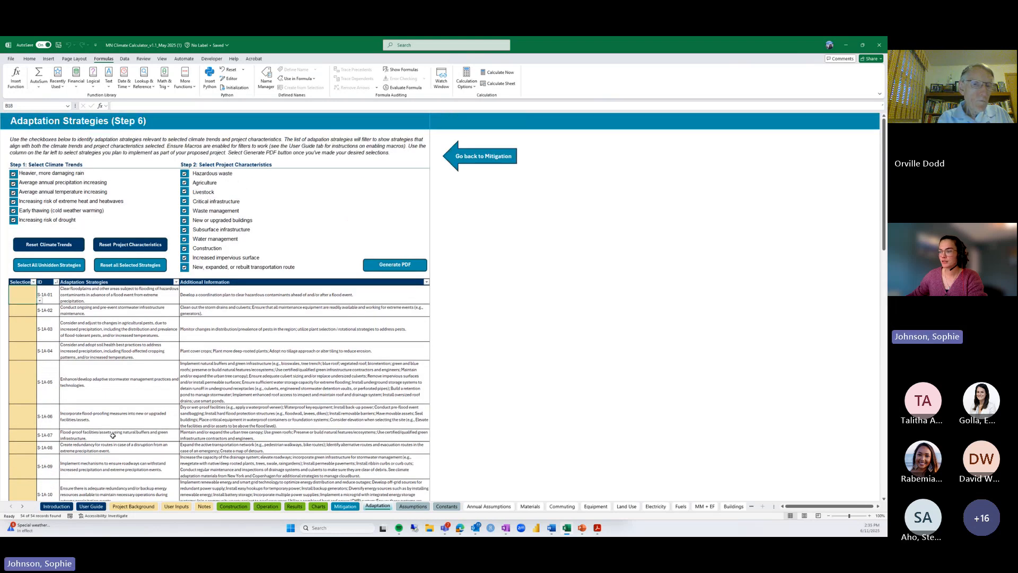
left_click(413, 506)
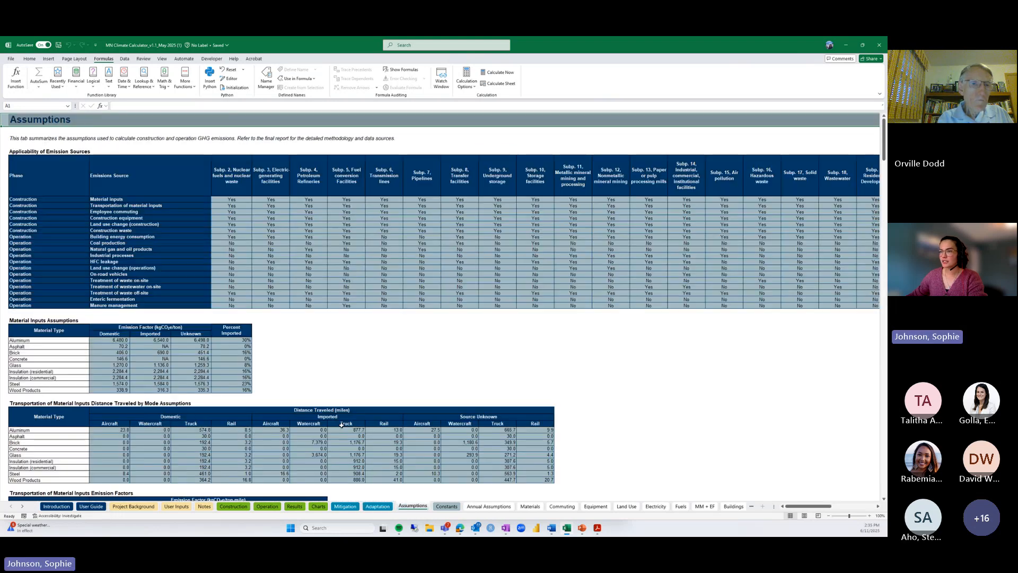
Review the Assumptions tables: construction duration, commuting mode shares, emission factors and equipment horsepower
left_click(321, 366)
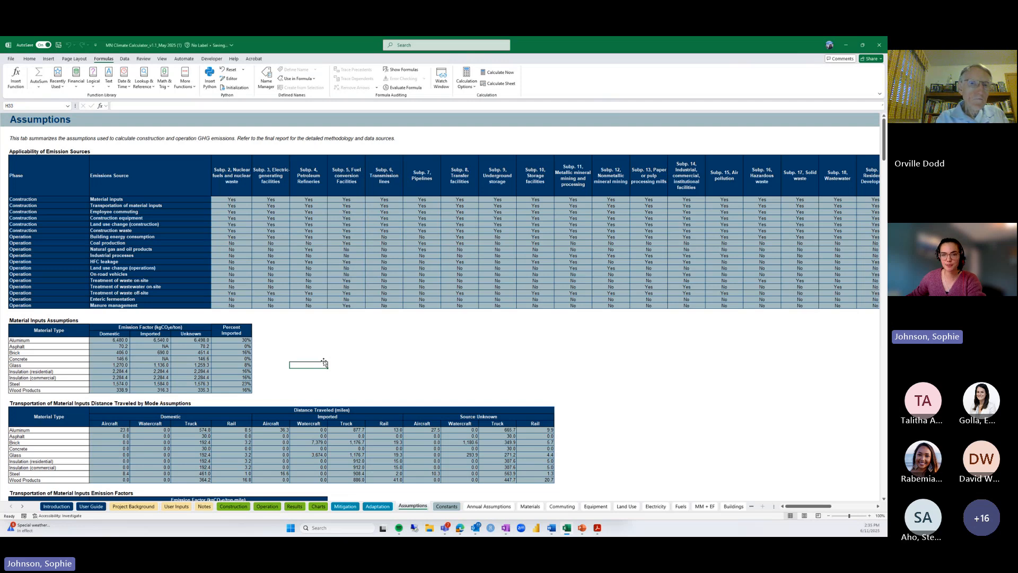
scroll(325, 363, "down", 8)
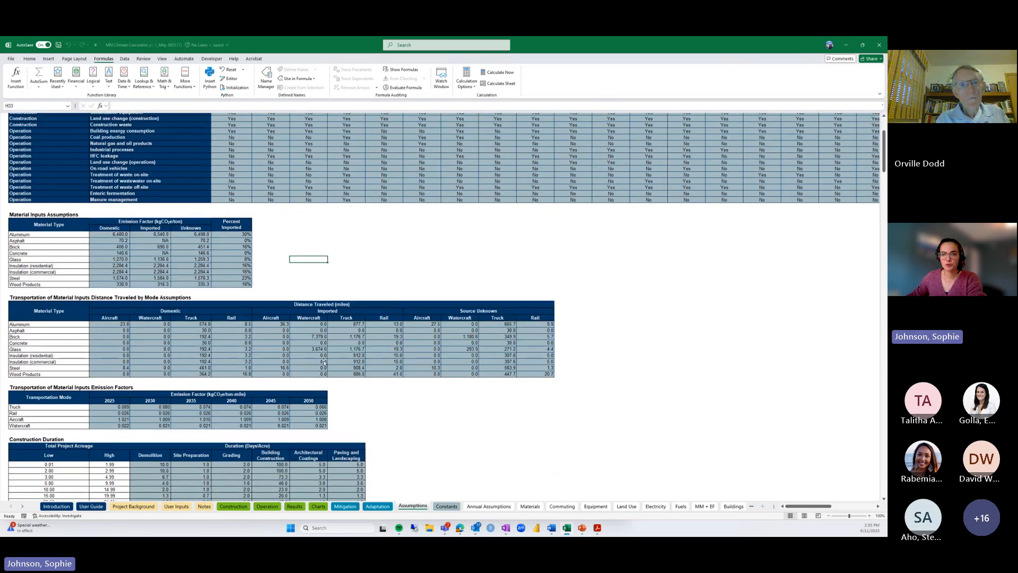
scroll(325, 363, "down", 8)
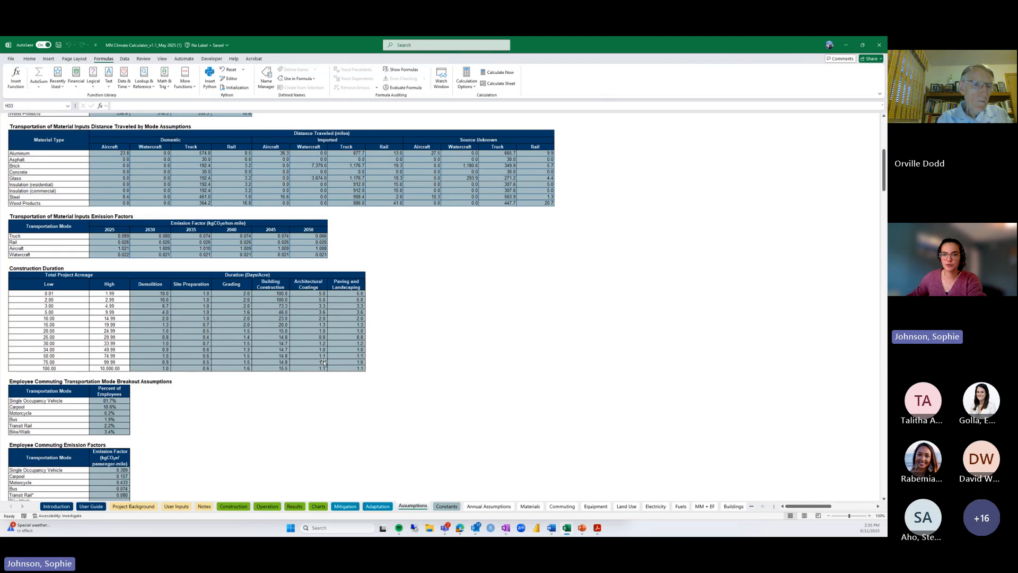
scroll(324, 362, "down", 2)
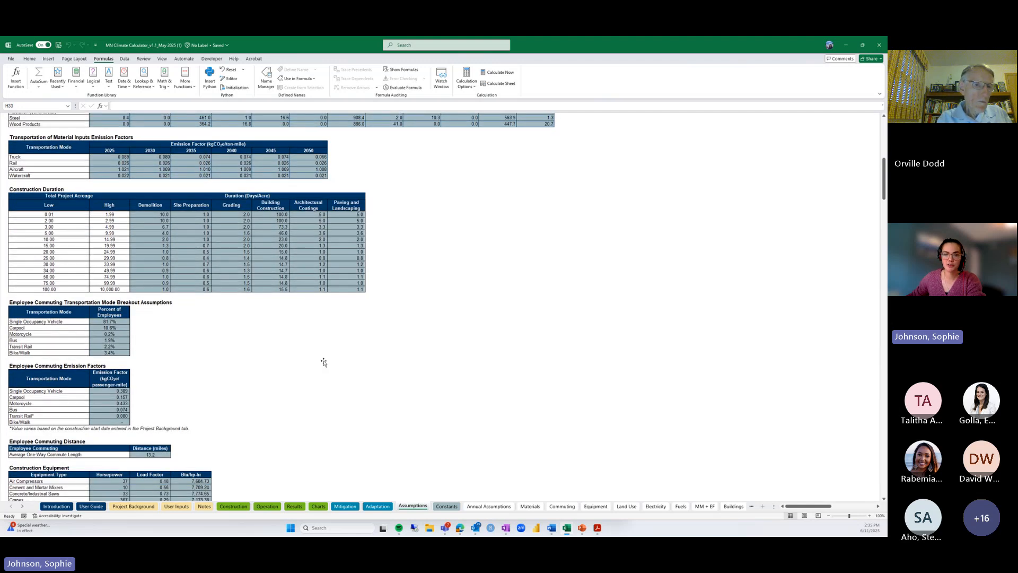
scroll(324, 363, "down", 2)
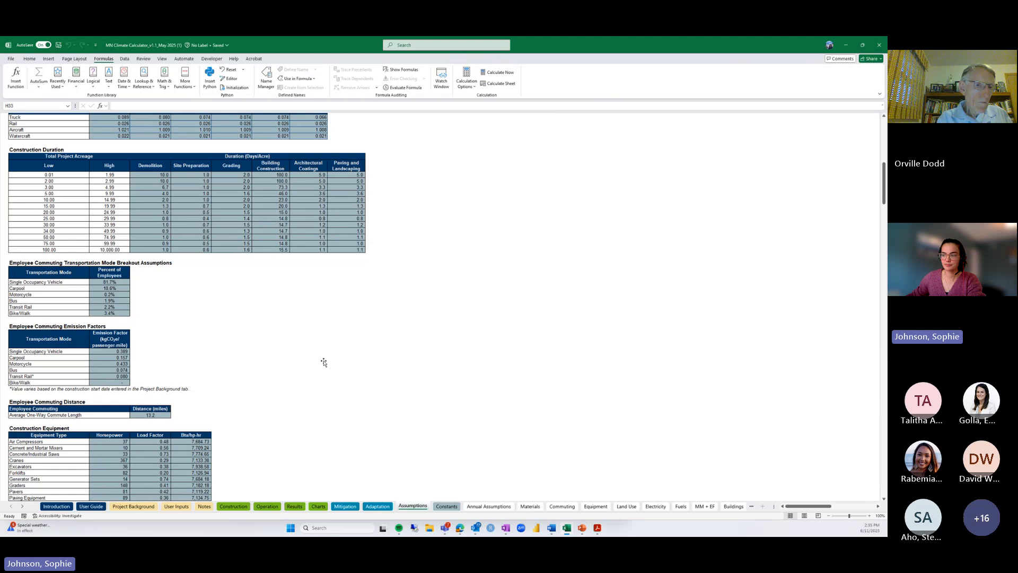
View the Constants sheet, then return to the PowerPoint slide show's Questions? slide
left_click(446, 507)
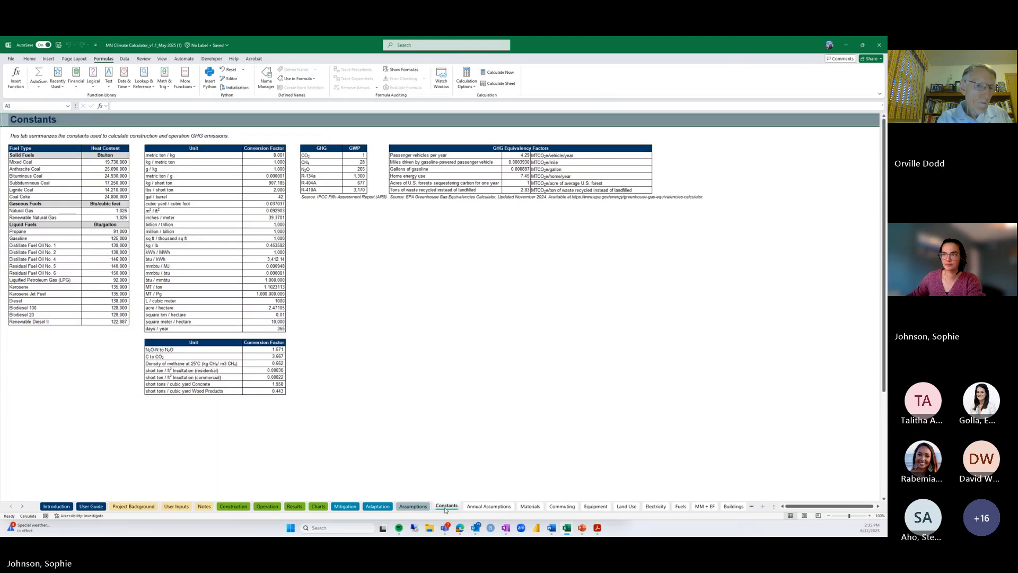
left_click(382, 348)
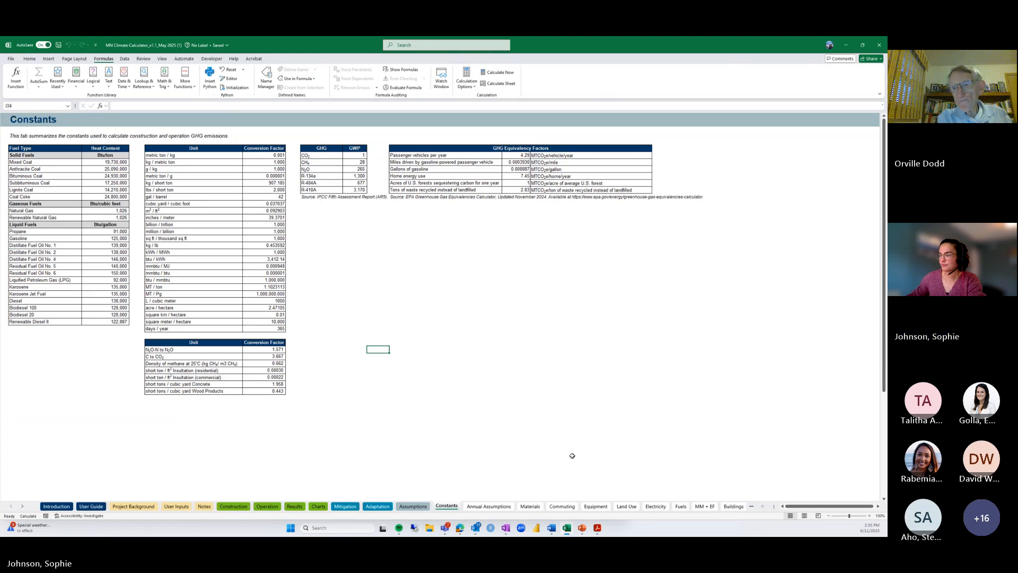
mouse_move(583, 527)
left_click(577, 483)
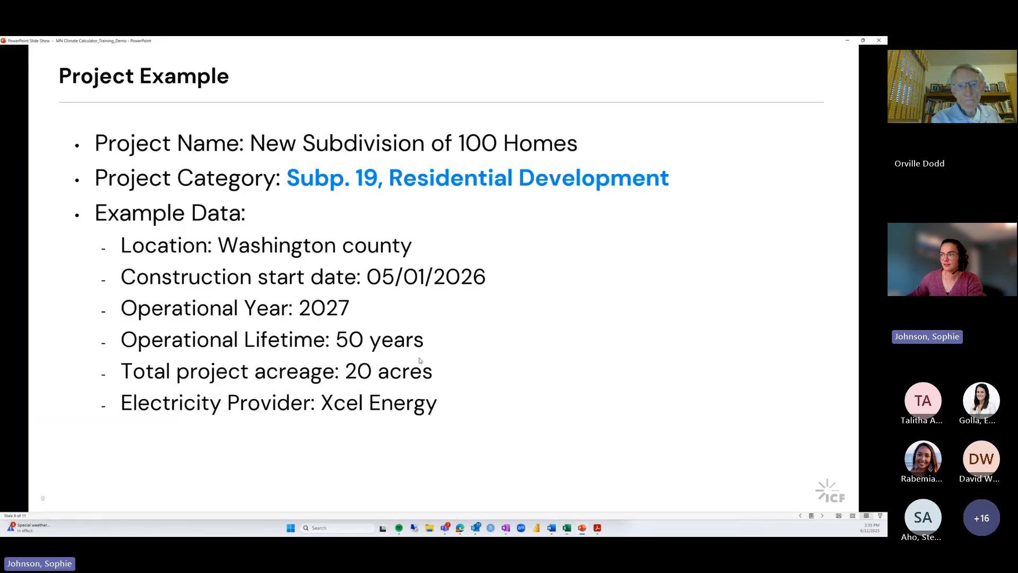
left_click(420, 361)
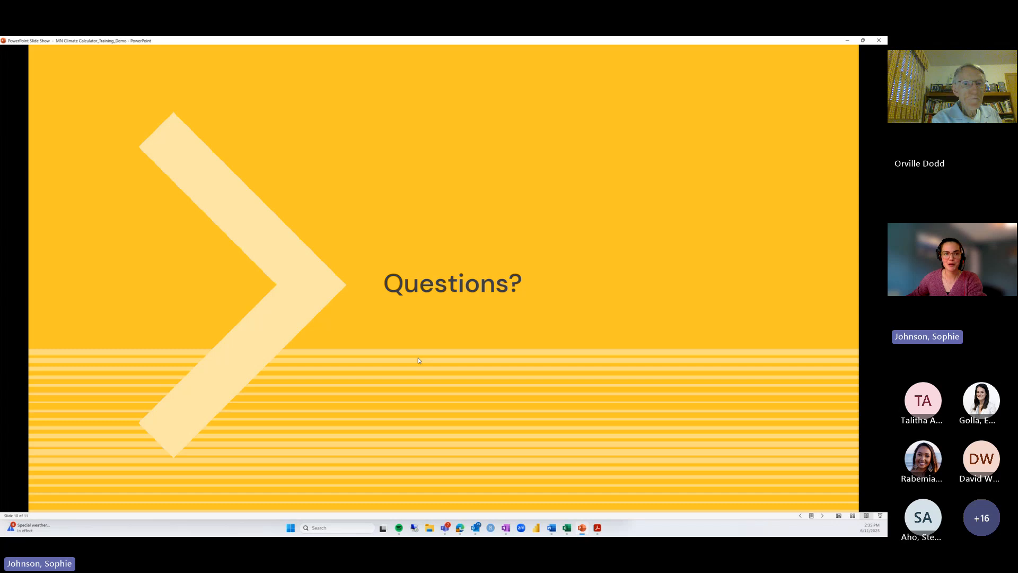